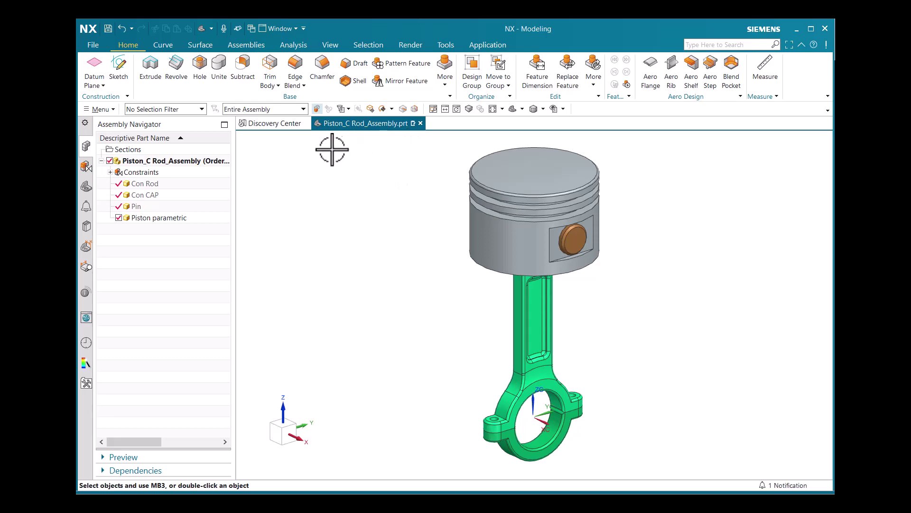
- Examine the Con Rod, Con CAP, Pin and Piston parametric components and how the rod and pin sit inside the piston
click(149, 183)
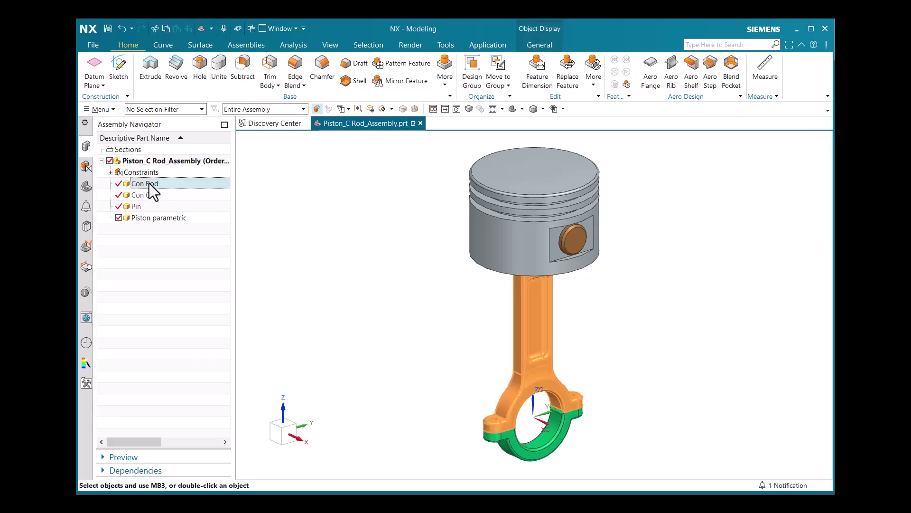
click(152, 196)
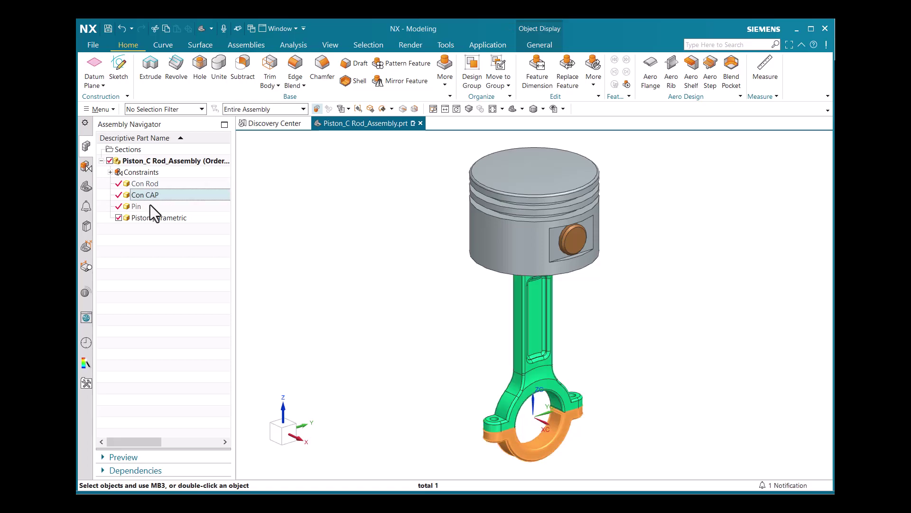
click(149, 206)
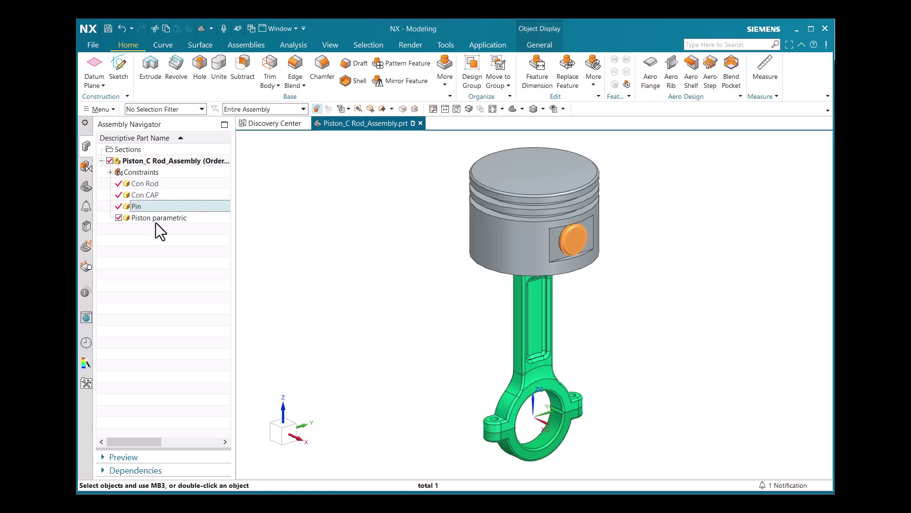
click(155, 222)
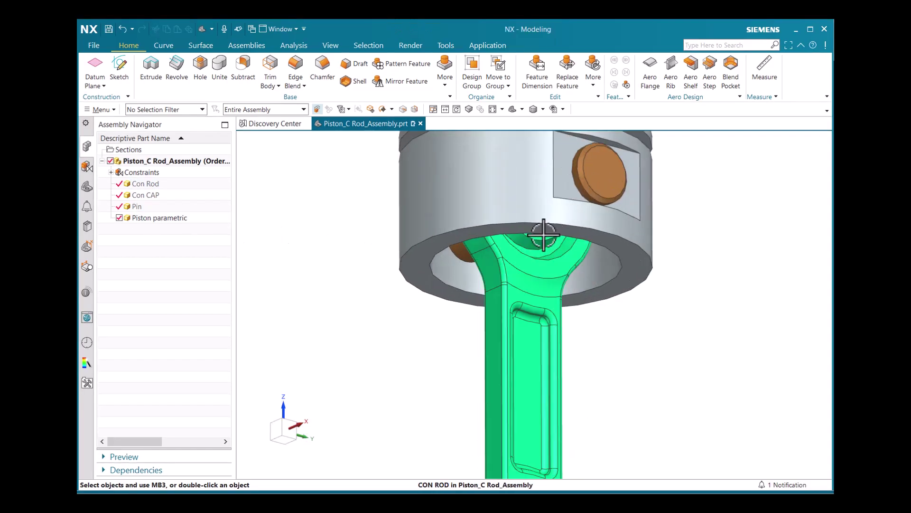
middle_drag(576, 245, 554, 185)
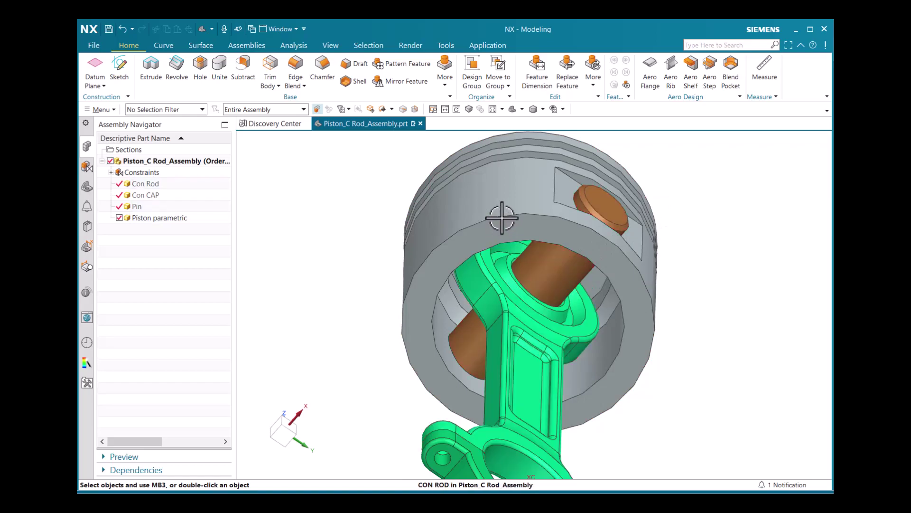
middle_drag(525, 309, 479, 394)
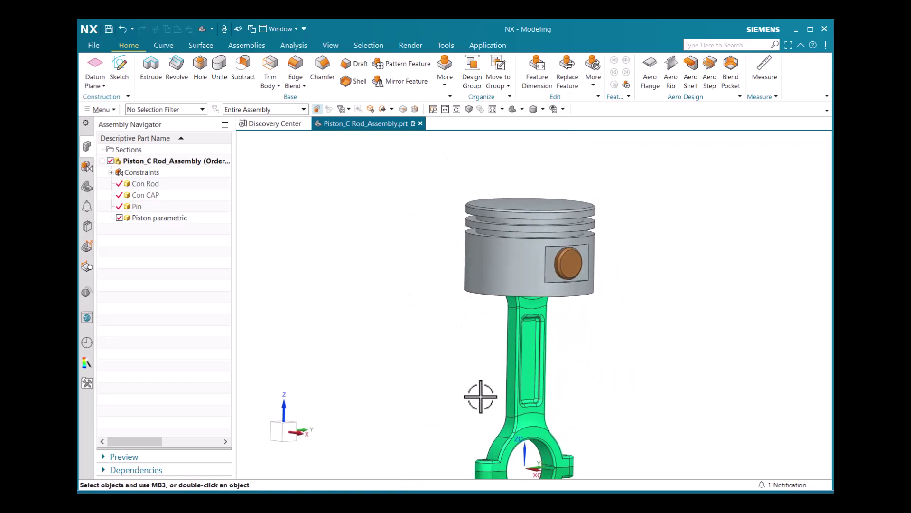
scroll(480, 395, down, 3)
scroll(463, 437, up, 2)
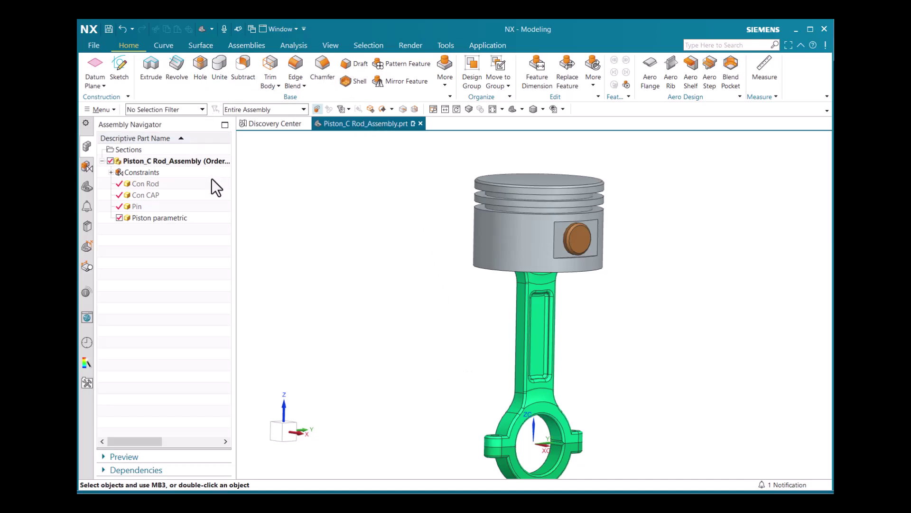
- Make Piston parametric the work part and open its profile sketch SKETCH_000 for editing
double_click(167, 220)
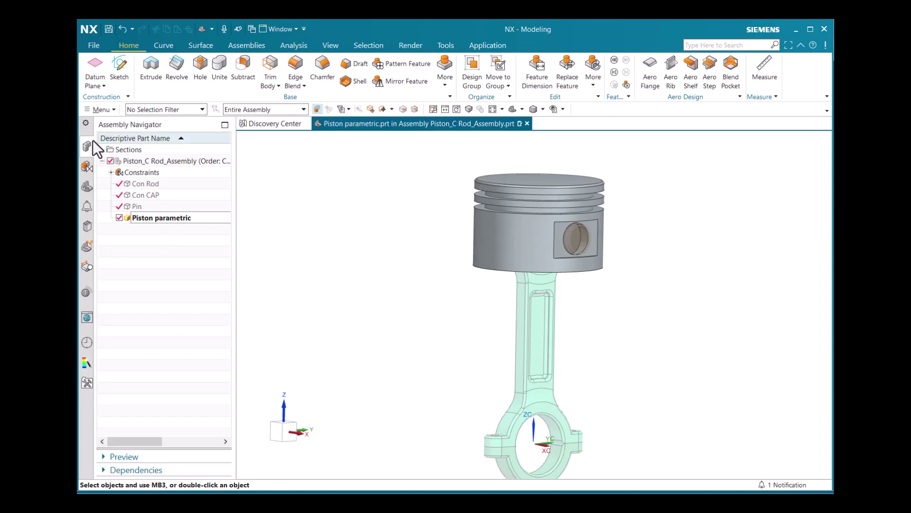
click(87, 186)
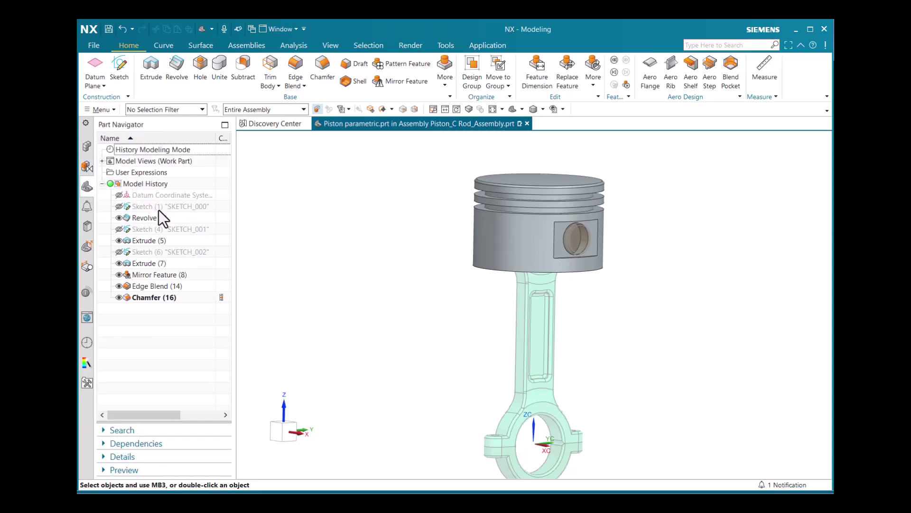
double_click(159, 206)
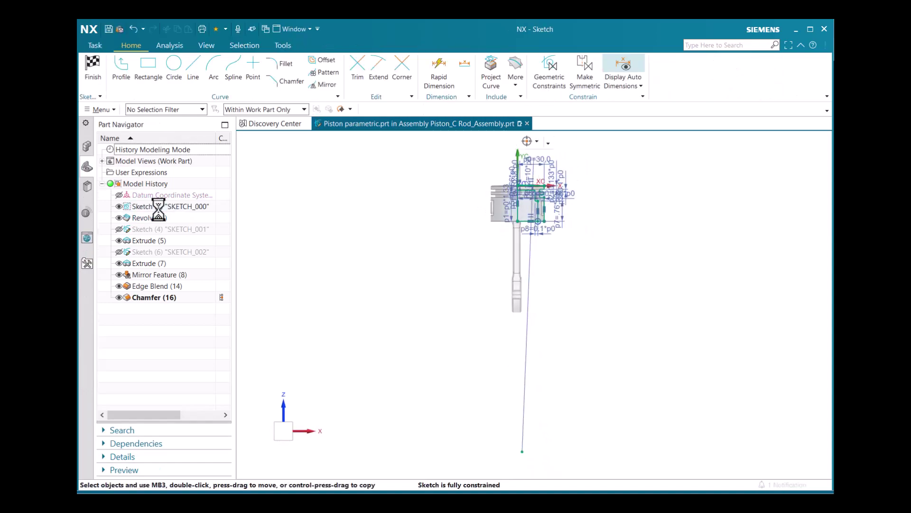
scroll(507, 170, up, 5)
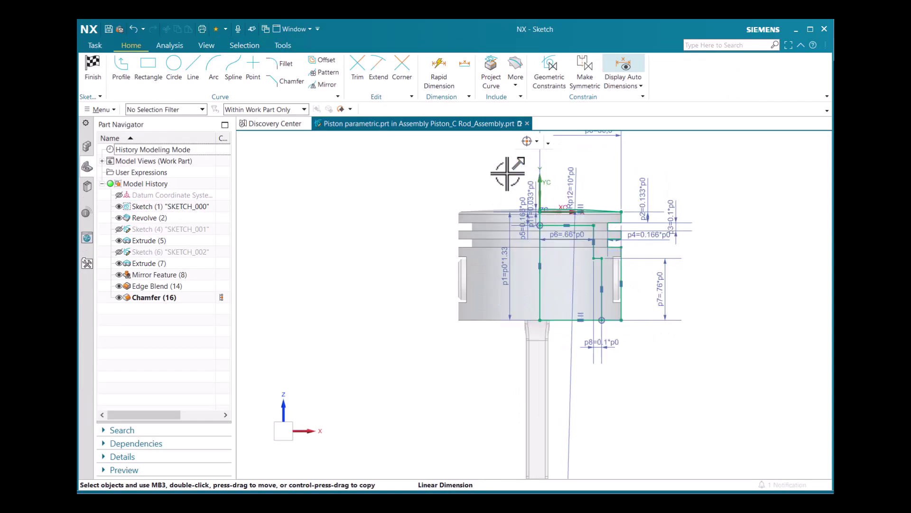
scroll(617, 141, down, 3)
scroll(630, 138, up, 4)
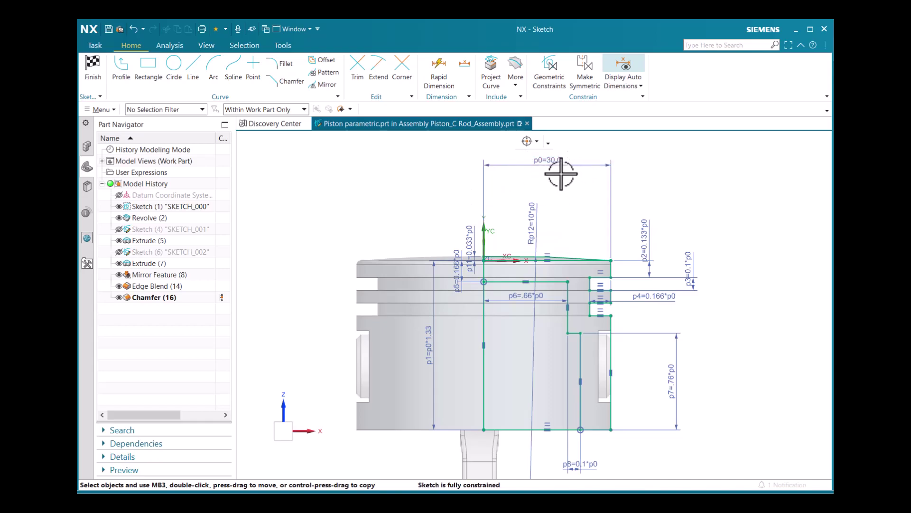
- Create a new expression named piston_radius with the formula 30 and apply it
click(283, 46)
click(135, 75)
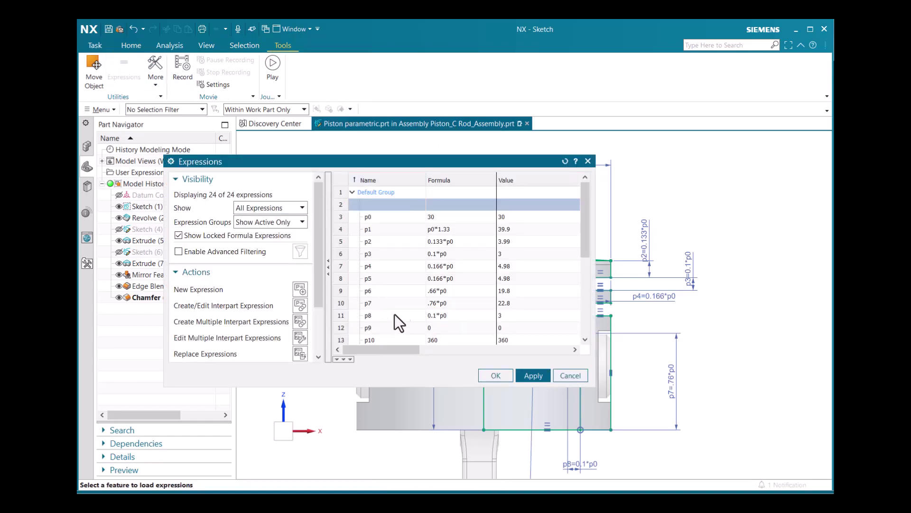
scroll(443, 253, down, 5)
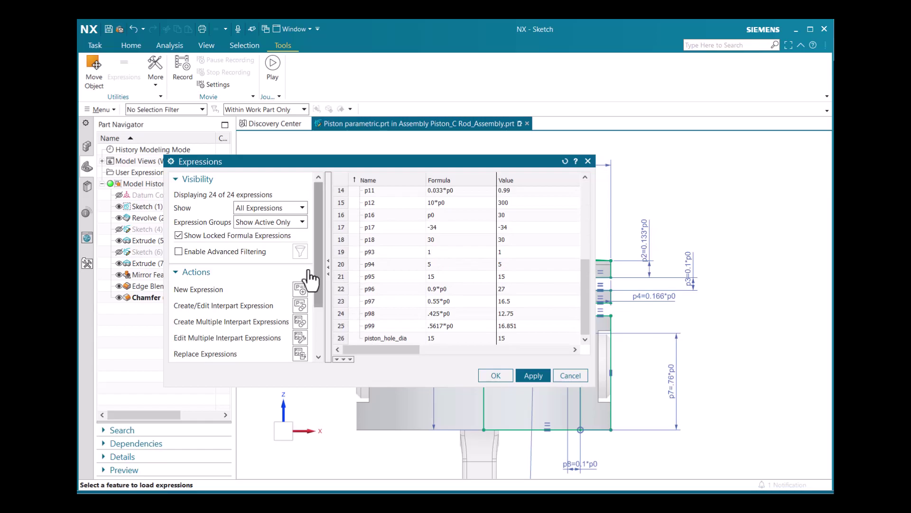
click(303, 289)
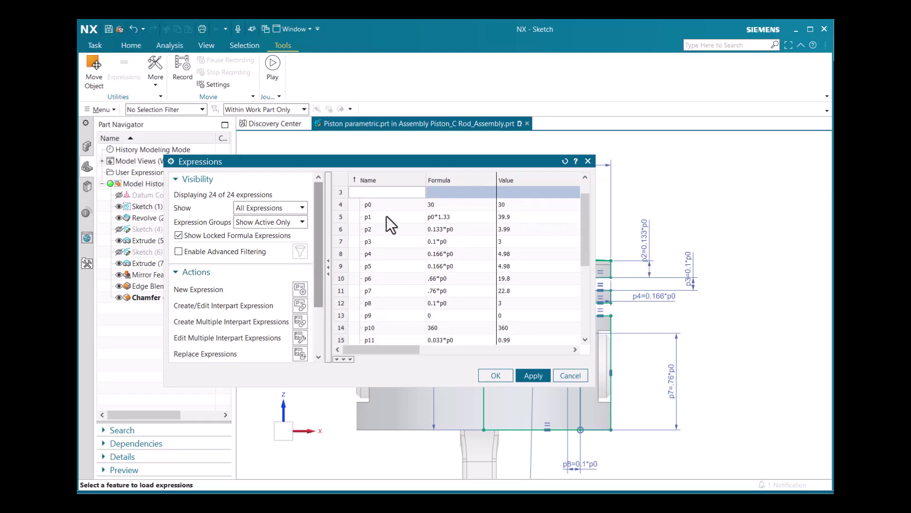
text(pi)
click(465, 193)
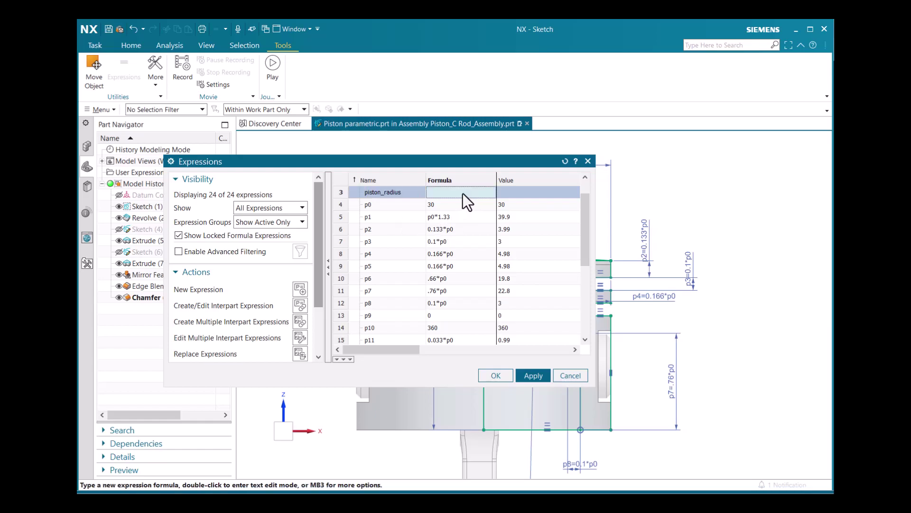
click(463, 193)
text(30)
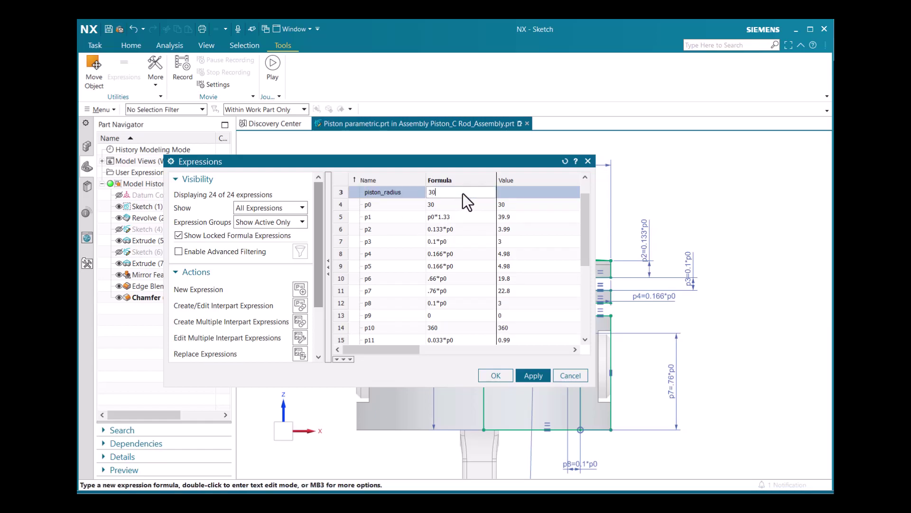
click(466, 207)
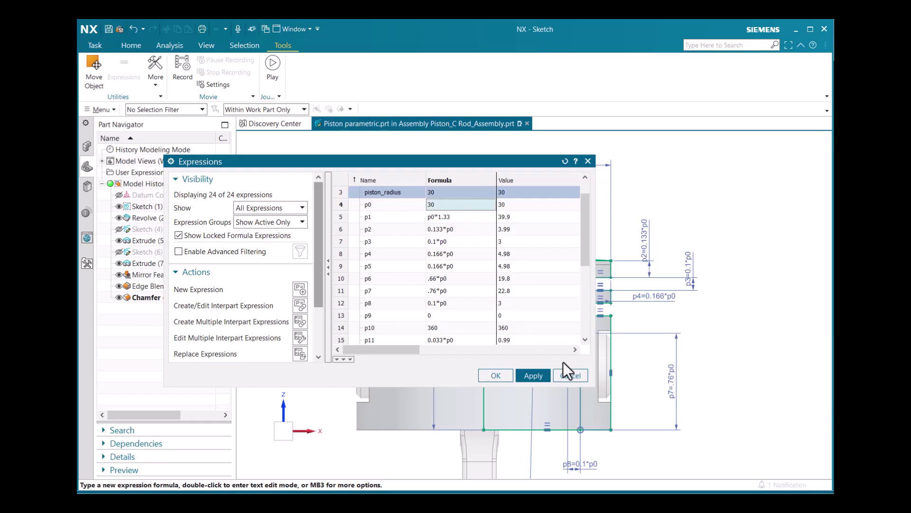
click(540, 377)
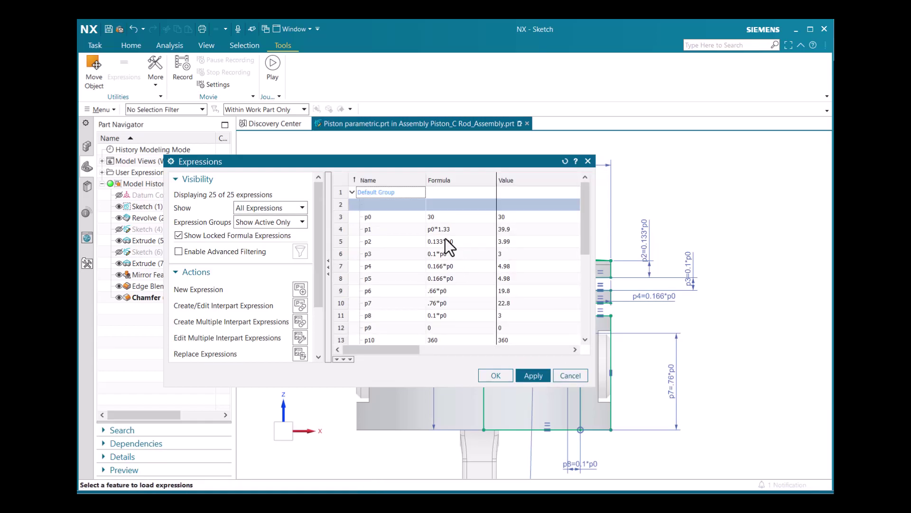
- Set the formula of expression p0 to piston_radius and apply it
click(440, 218)
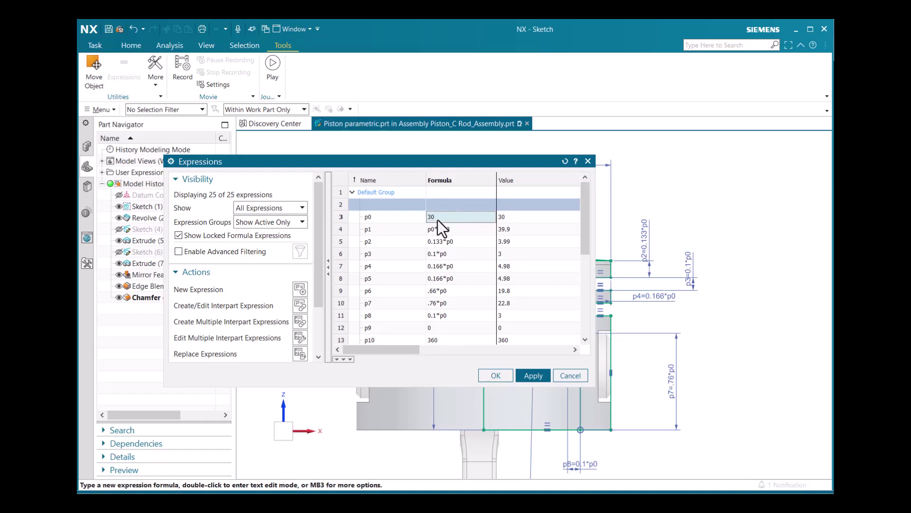
text(pi)
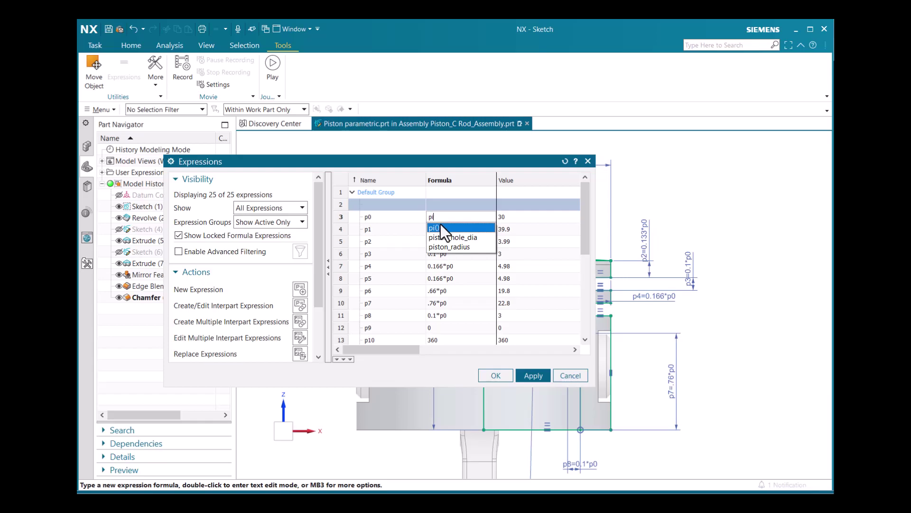
click(455, 247)
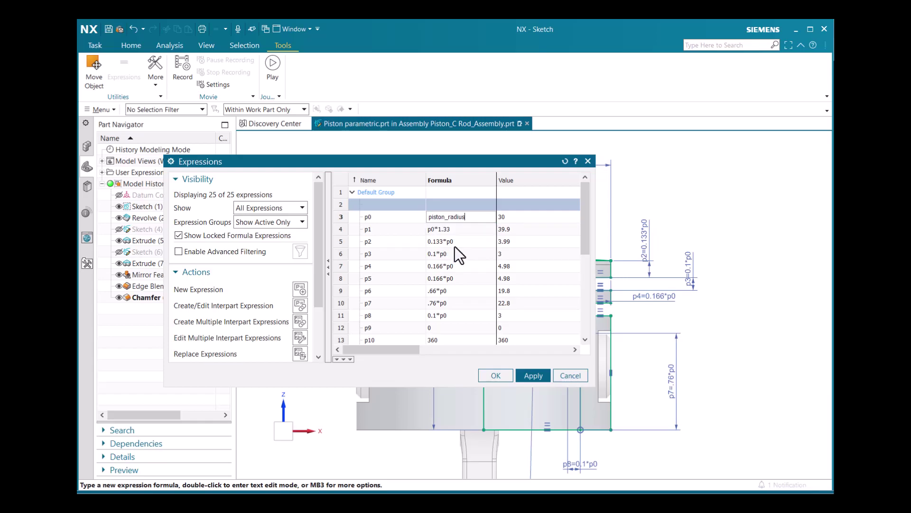
click(529, 377)
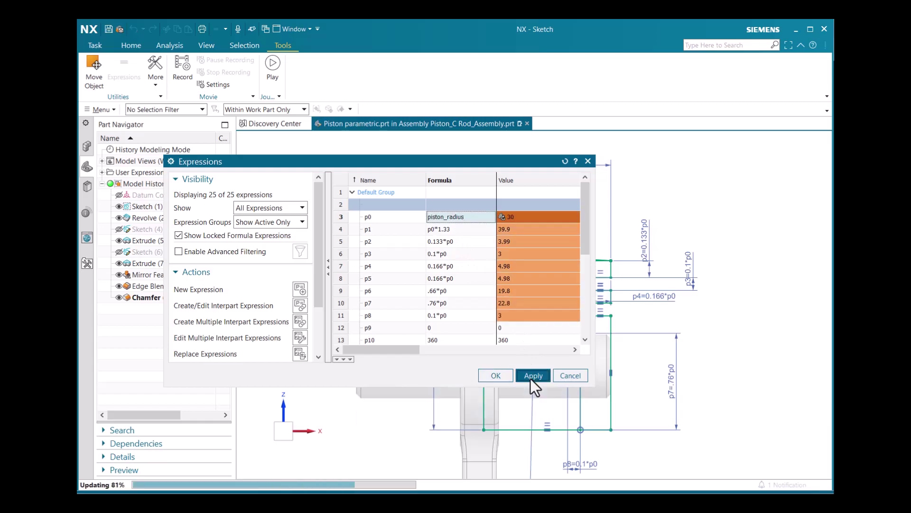
- Set the piston_radius expression to 35 and apply it to the piston model
scroll(519, 244, down, 5)
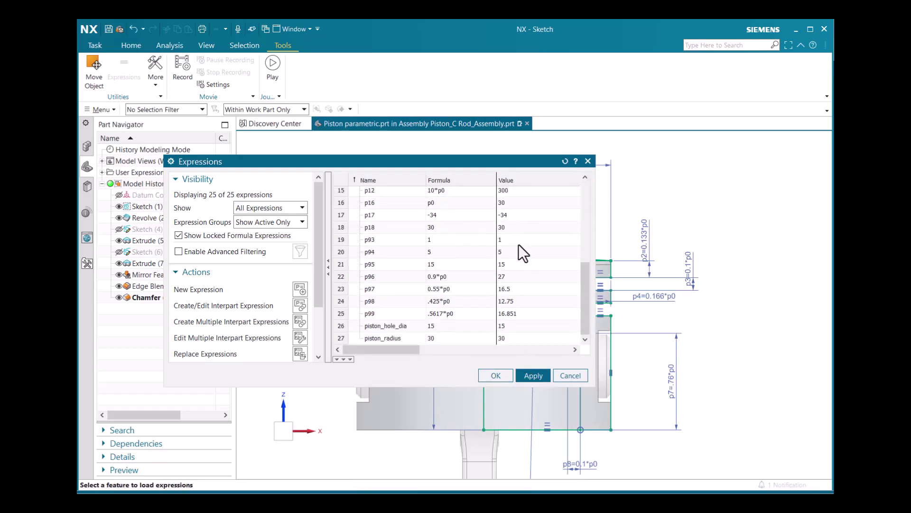
double_click(437, 337)
text(35)
click(533, 376)
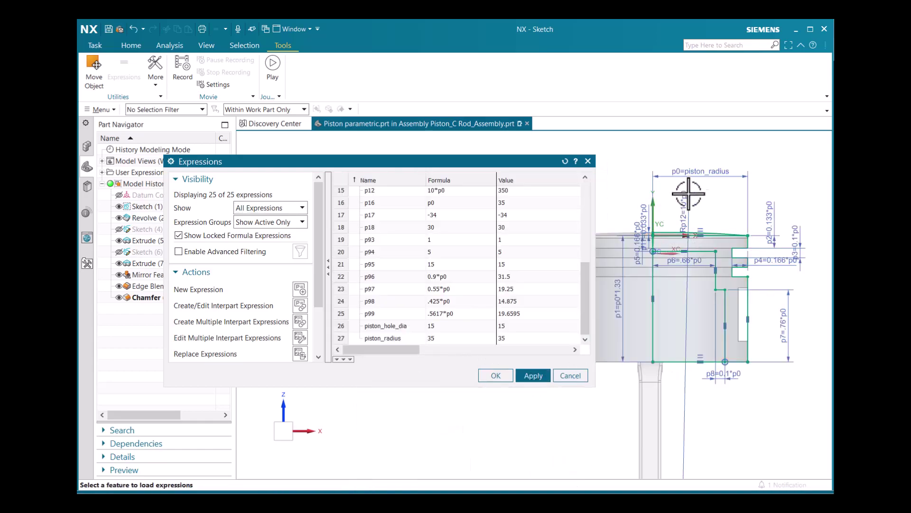
- Set the piston_radius expression to 30, apply it and finish editing the expressions
double_click(436, 337)
text(30)
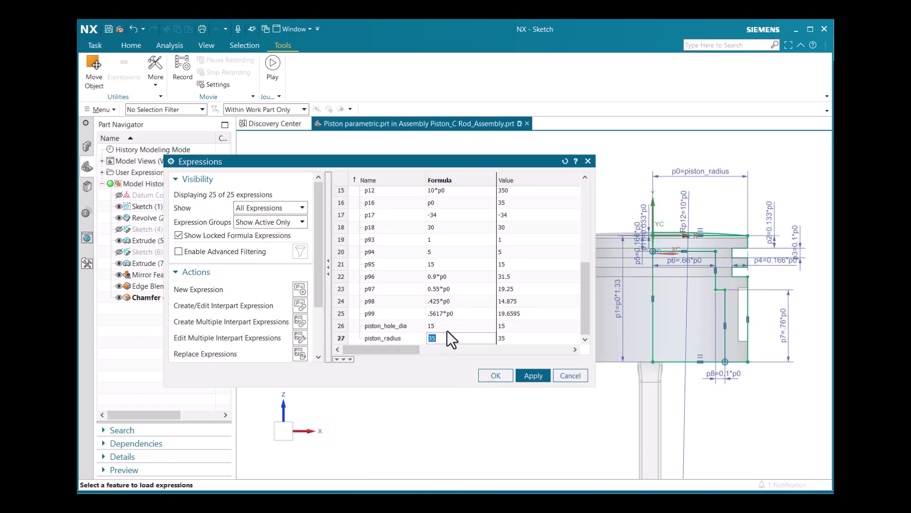
click(524, 374)
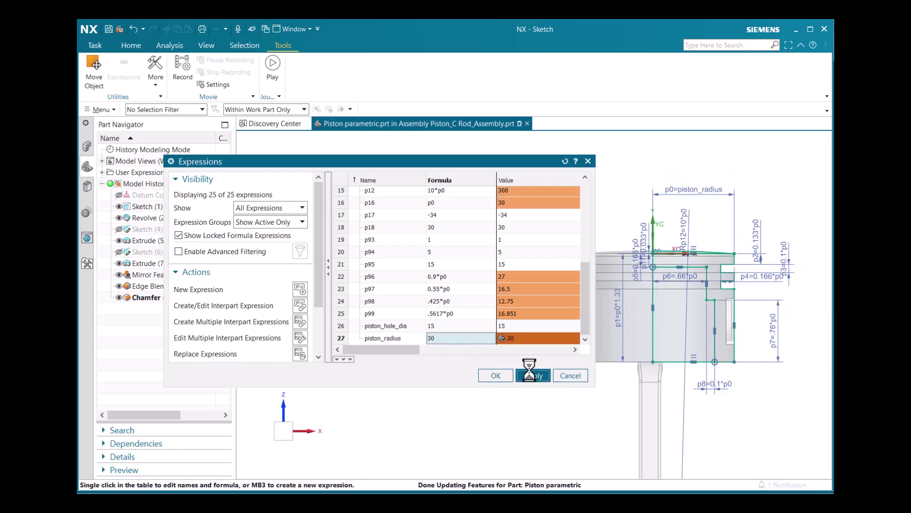
click(503, 378)
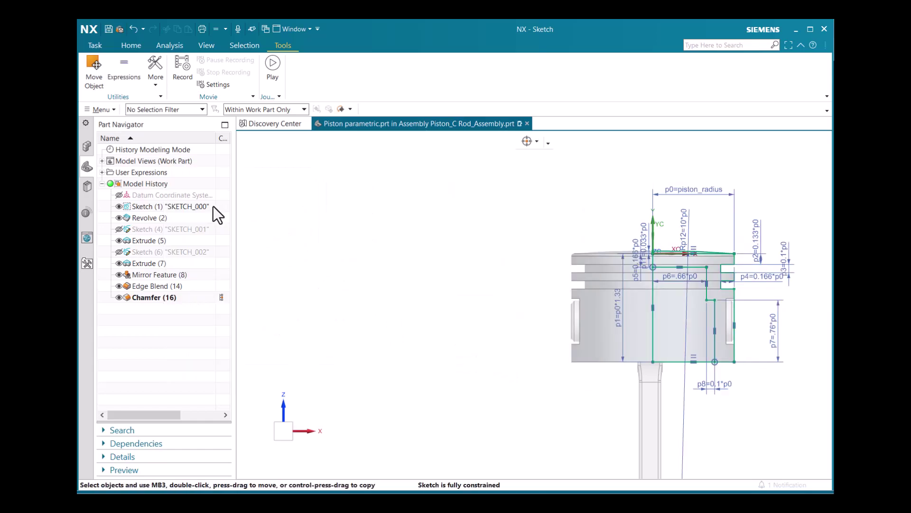
- Edit the pin hole sketch SKETCH_001 and set its hole diameter piston_hole_dia to the formula piston_radius/2
double_click(155, 231)
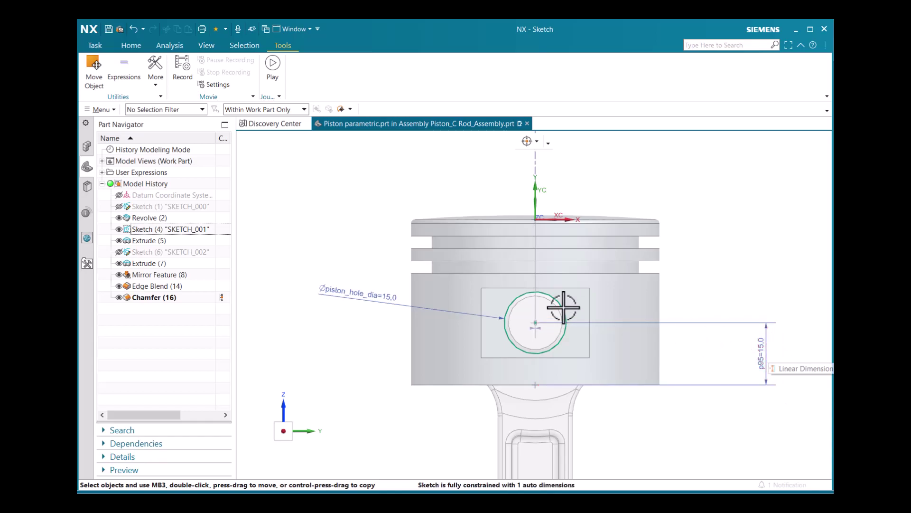
right_click(380, 297)
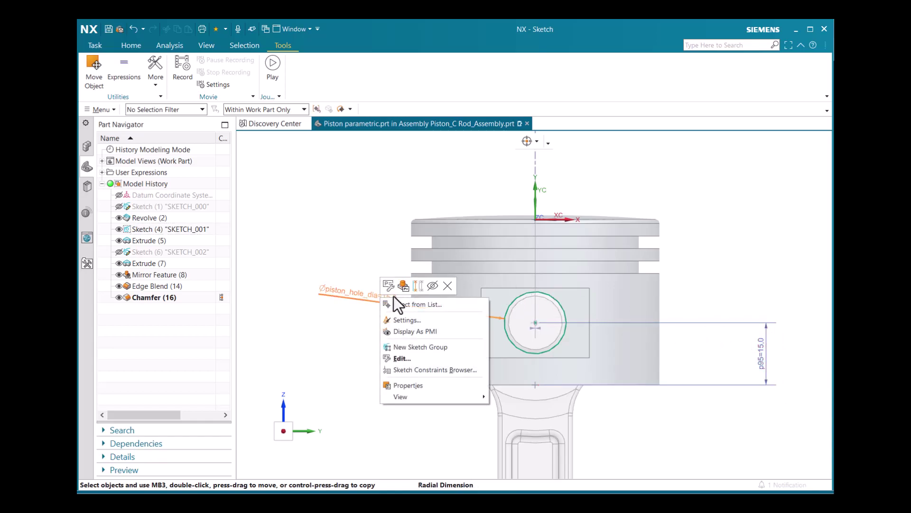
click(390, 288)
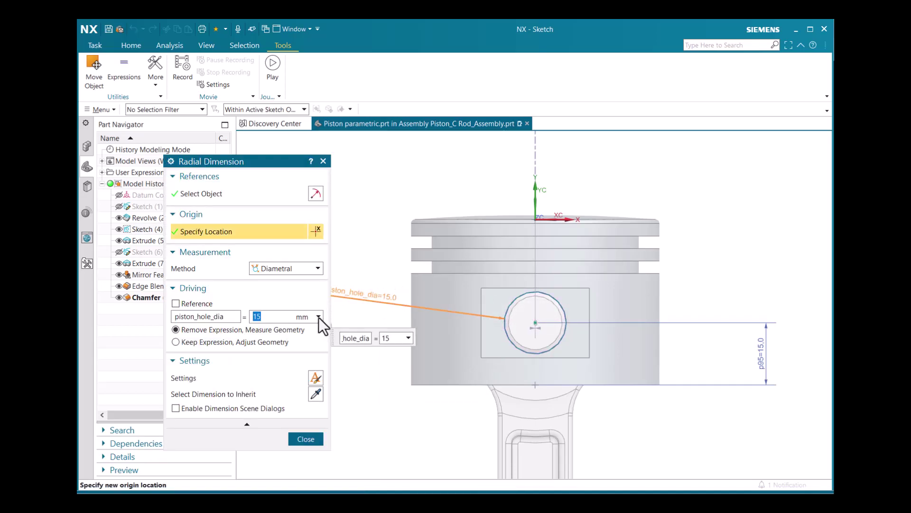
click(318, 317)
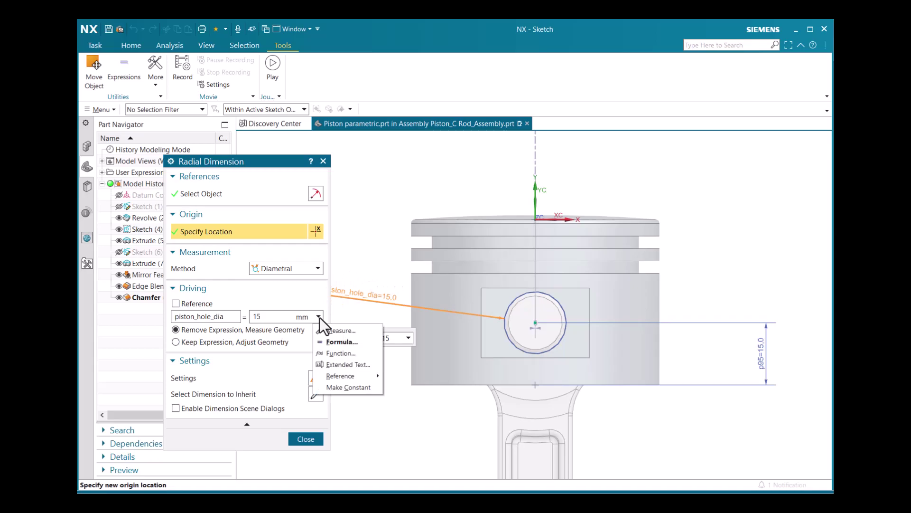
click(341, 341)
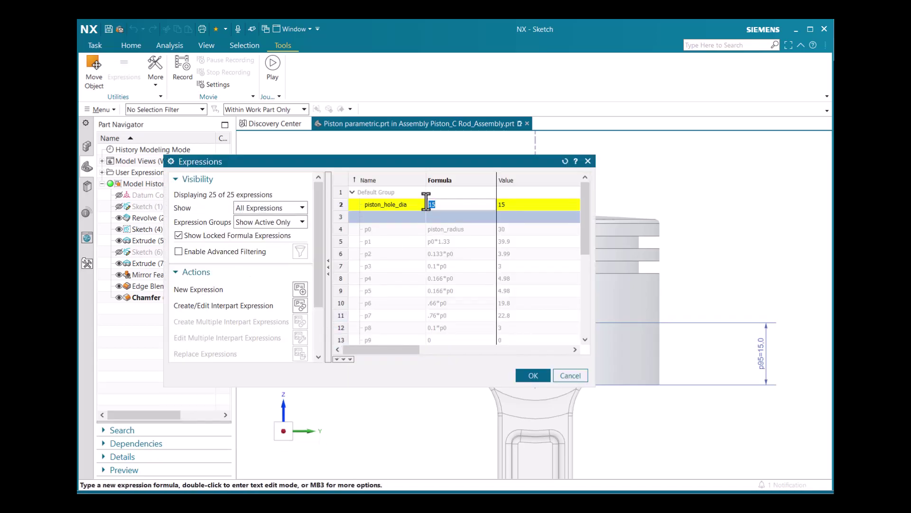
text(pist)
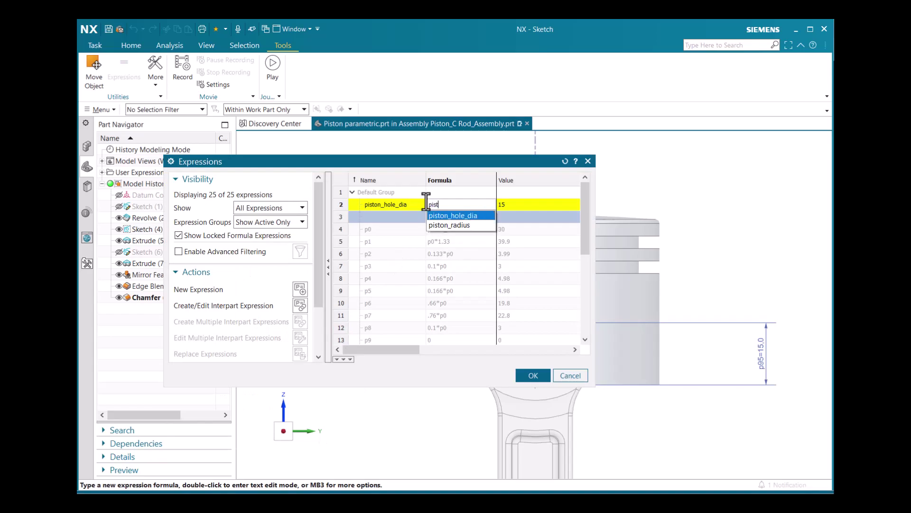
click(454, 224)
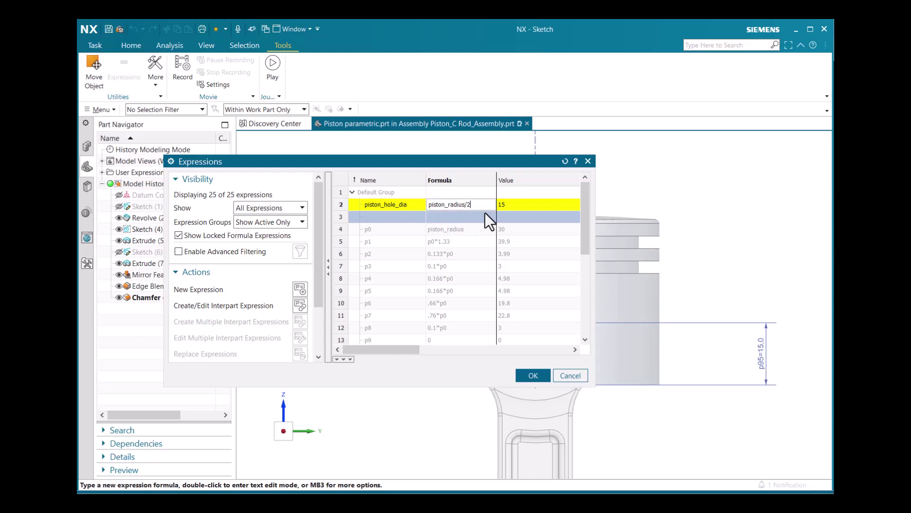
key(Return)
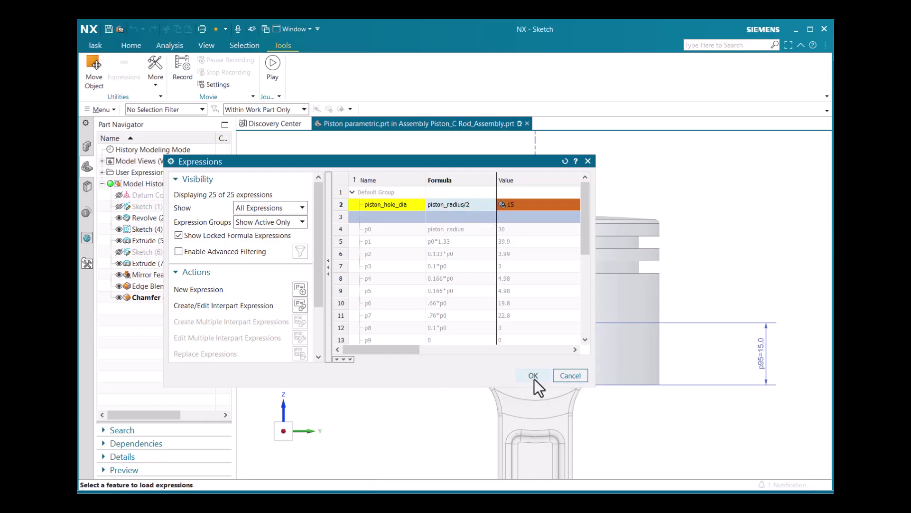
click(533, 376)
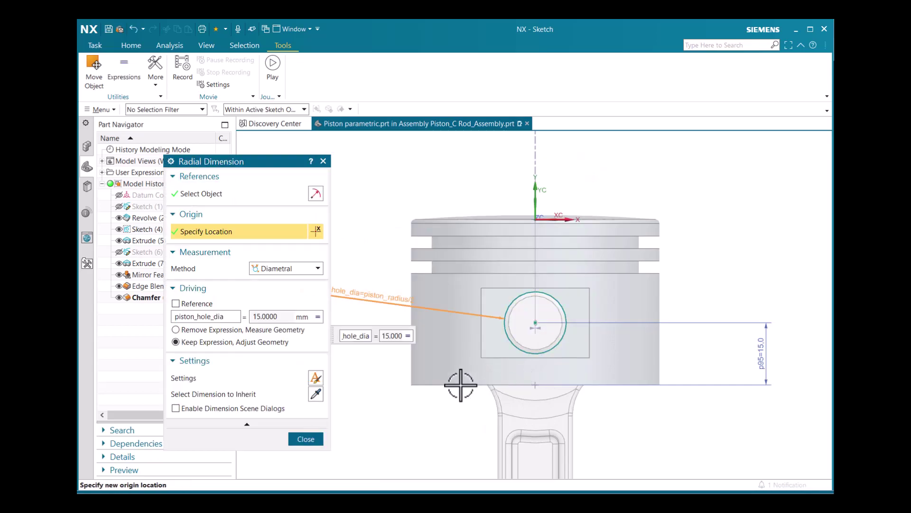
click(307, 440)
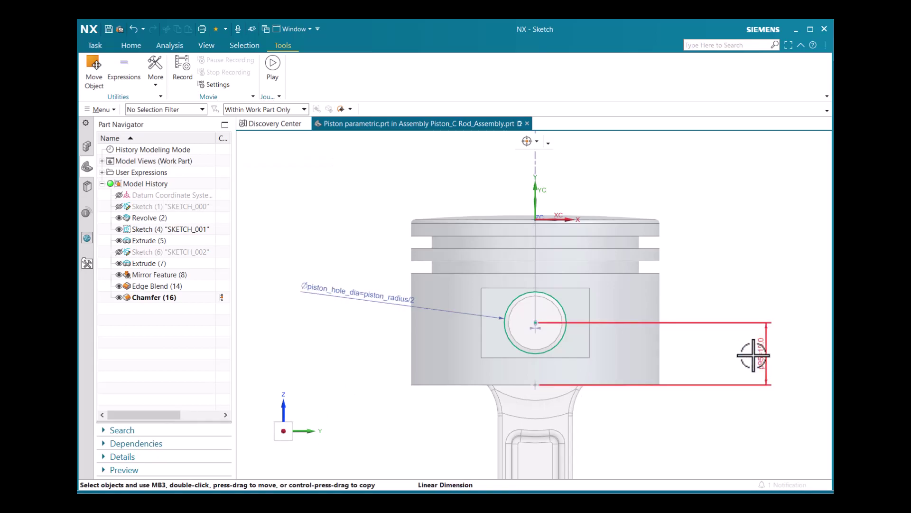
- Set the vertical dimension p95 from the piston's bottom edge to the hole centre to the formula piston_radius*0.5
right_click(761, 354)
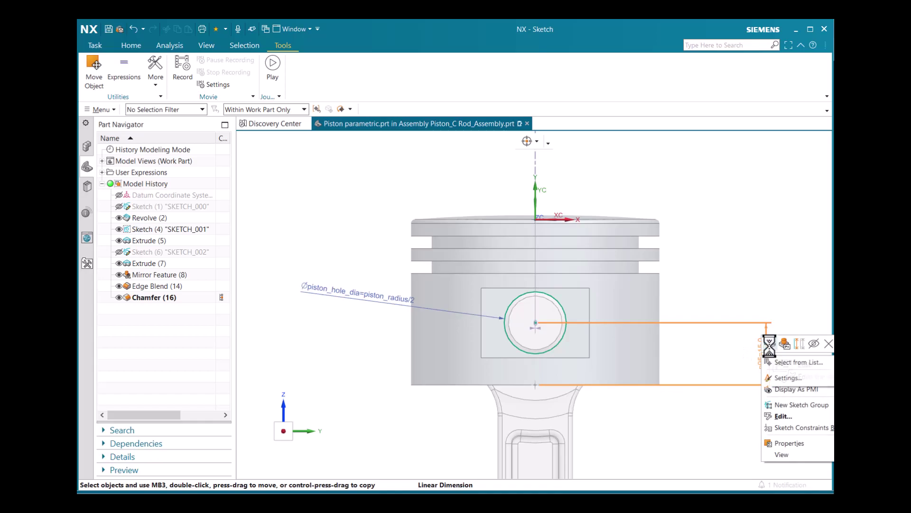
click(770, 344)
click(317, 349)
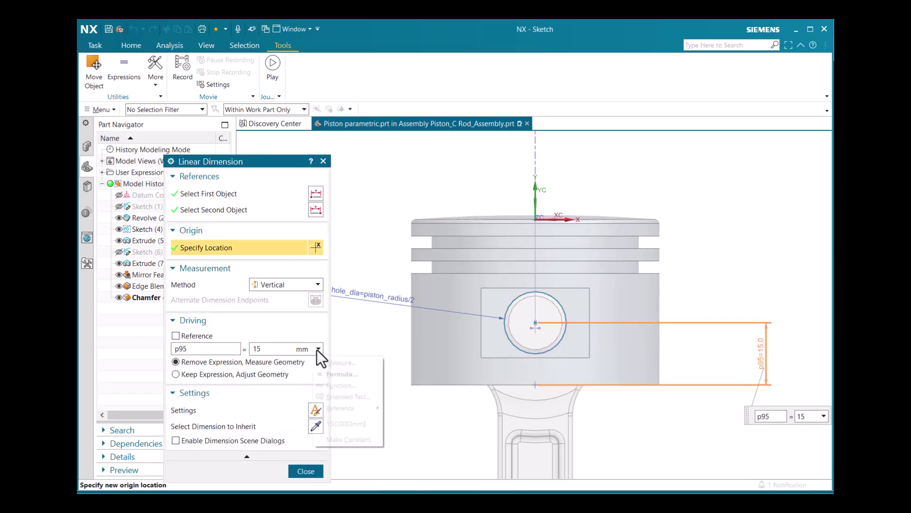
click(332, 375)
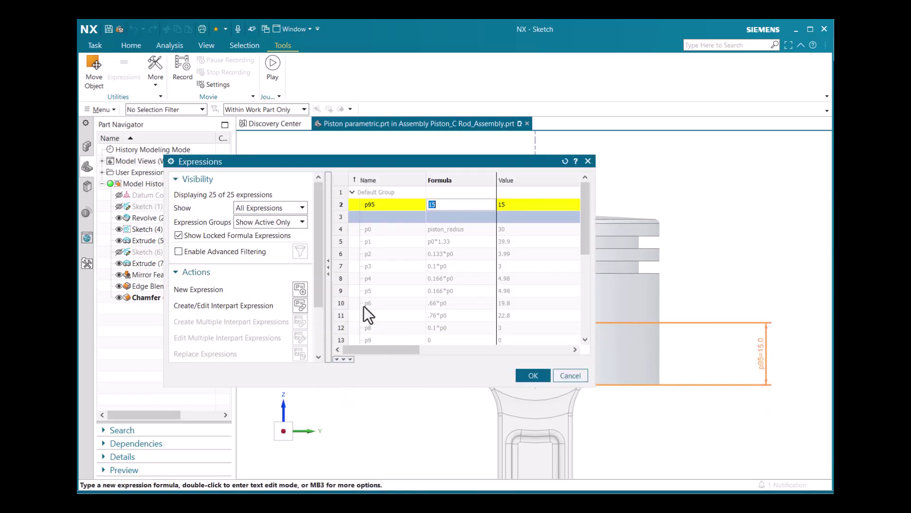
text(pist)
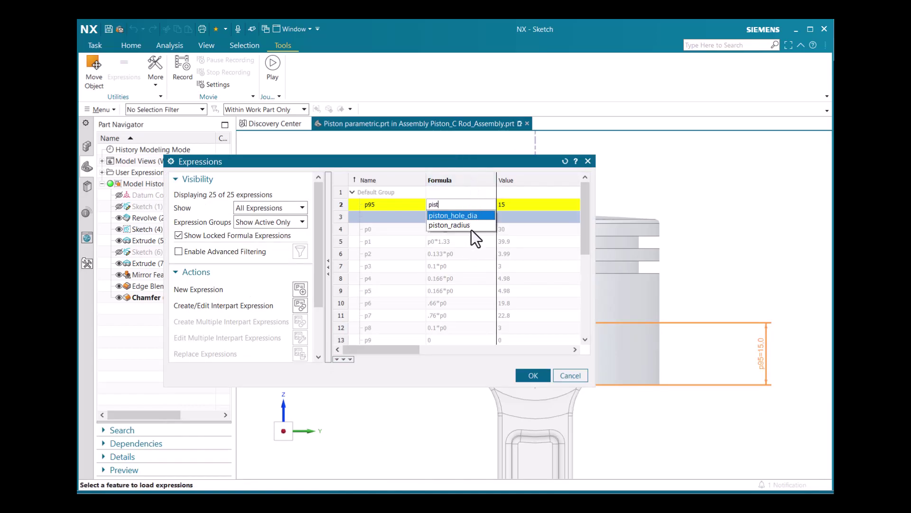
click(473, 228)
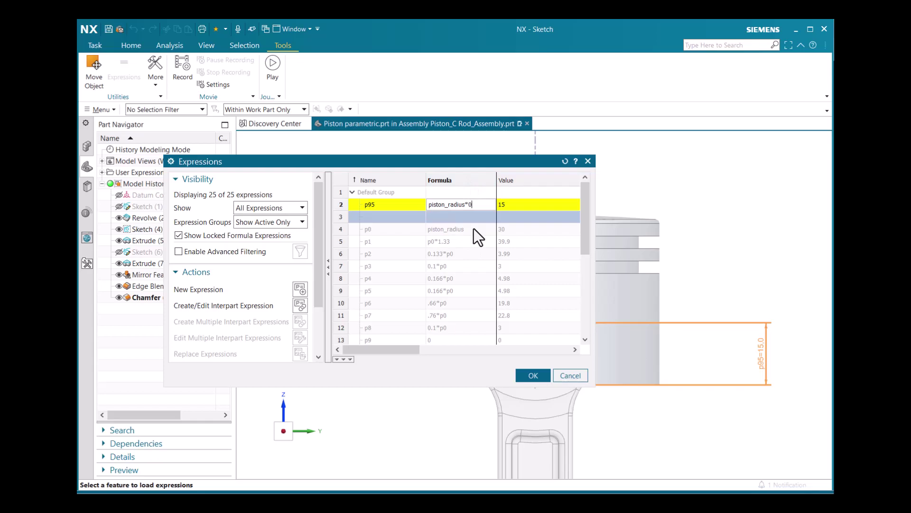
text(*0.5)
click(473, 229)
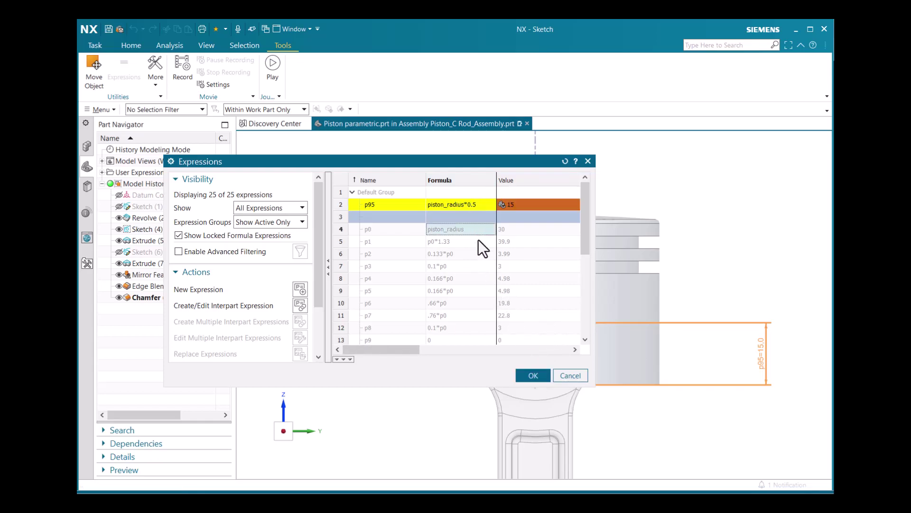
click(533, 376)
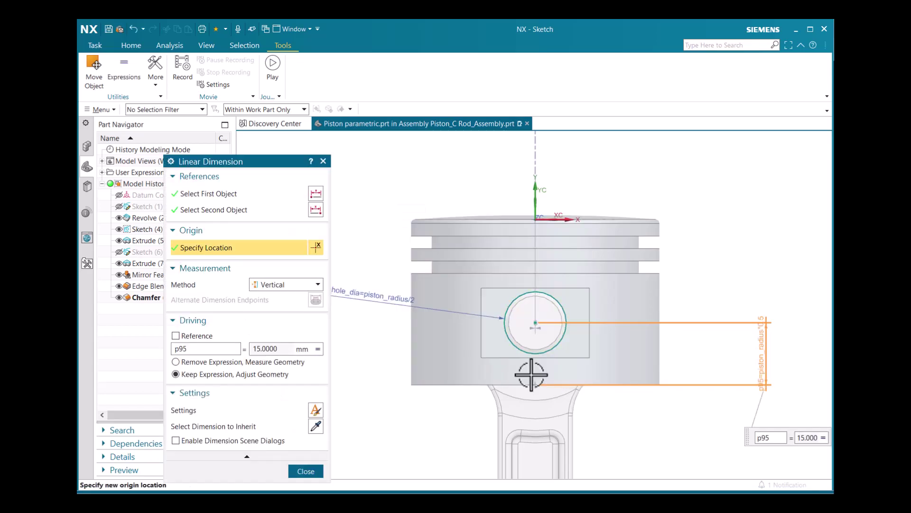
click(312, 473)
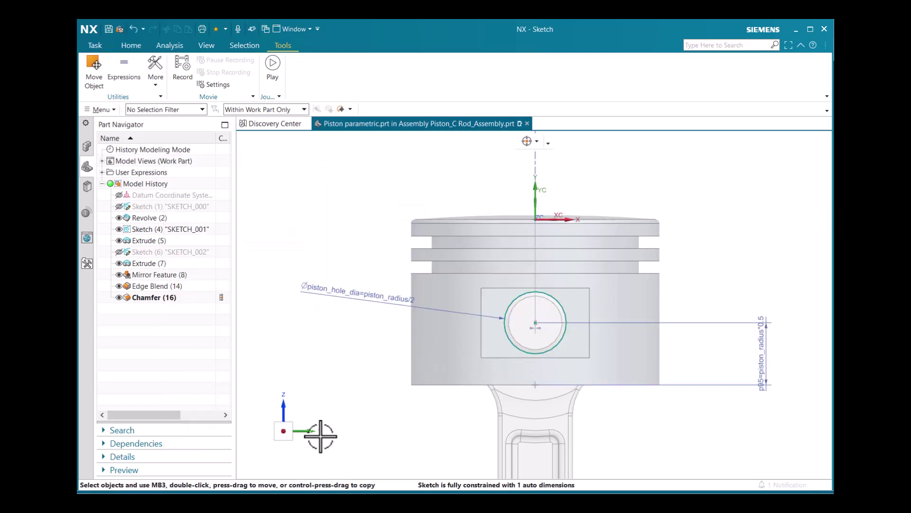
click(156, 240)
key(ctrl+j)
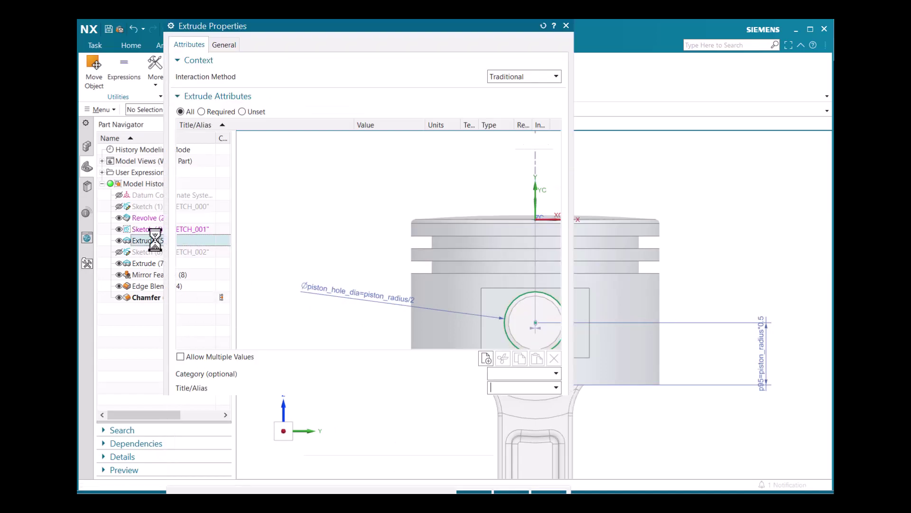
click(567, 25)
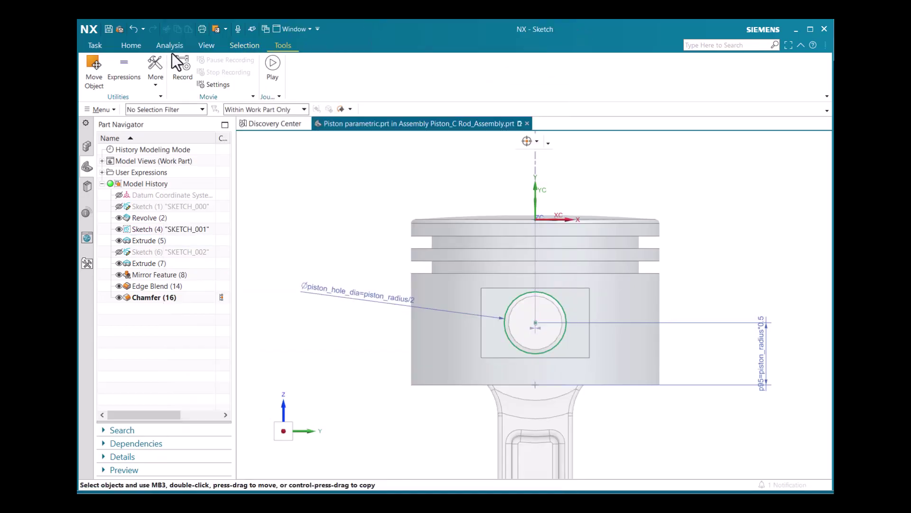
- Finish the sketch and set the symmetric distance of the pin hole cut Extrude (5) to the formula piston_radius
click(128, 47)
click(86, 69)
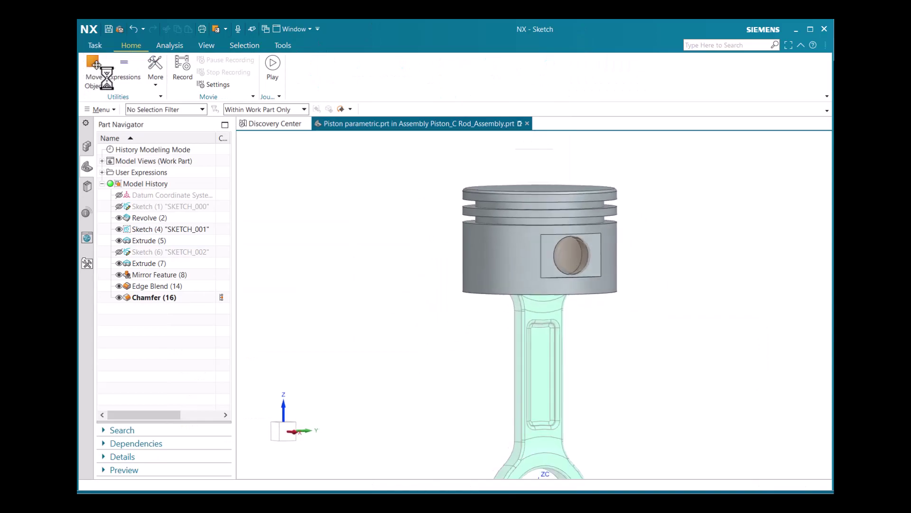
click(153, 229)
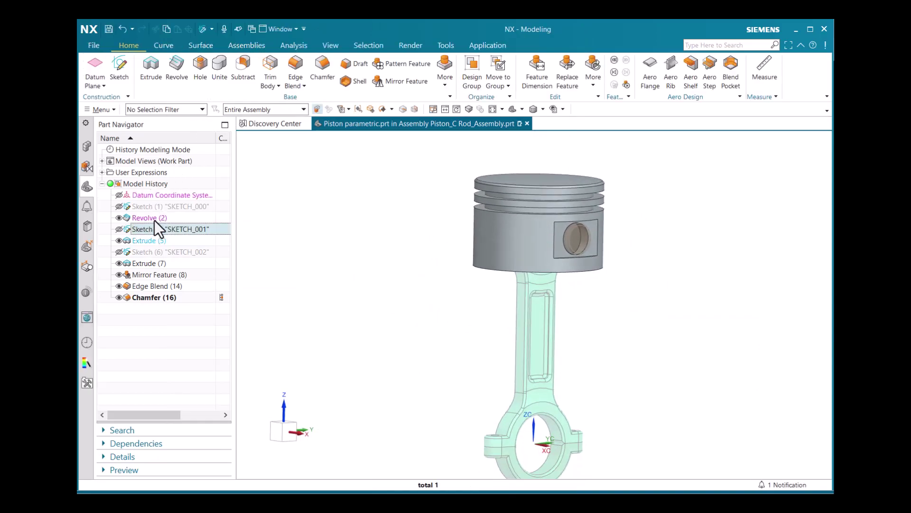
double_click(158, 239)
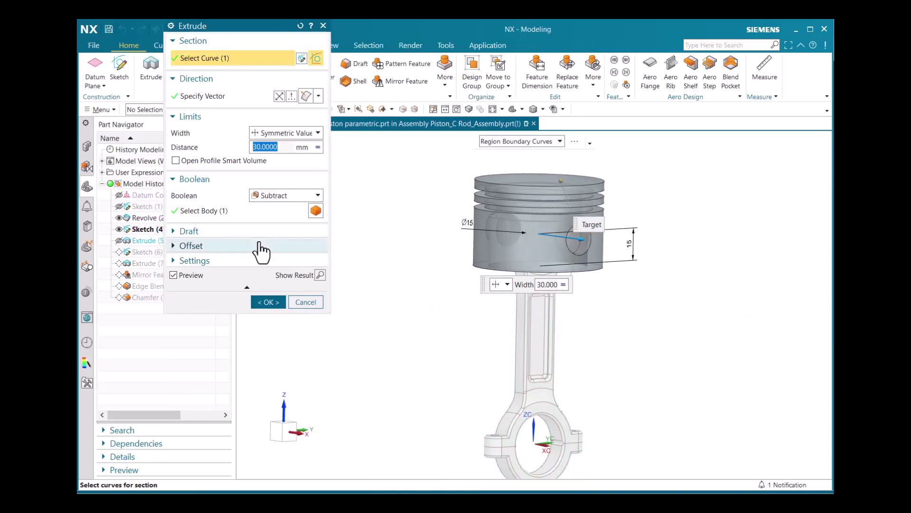
click(289, 148)
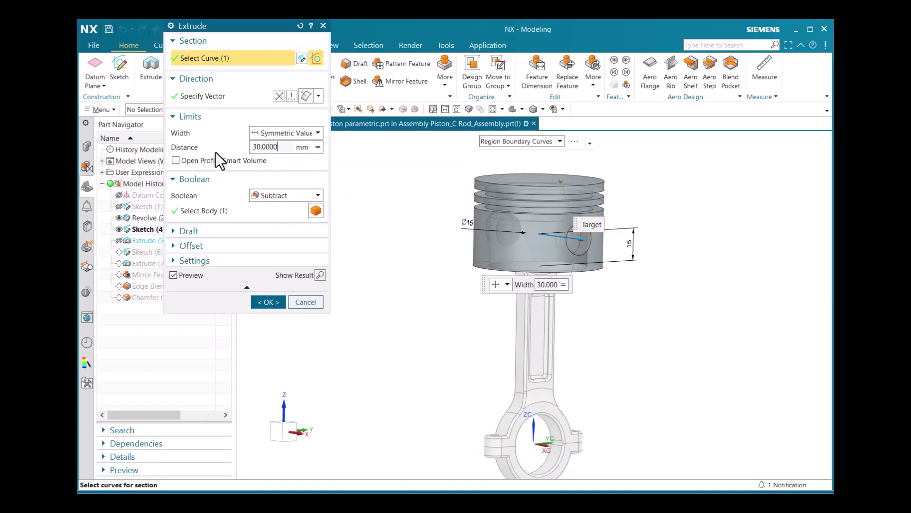
click(317, 148)
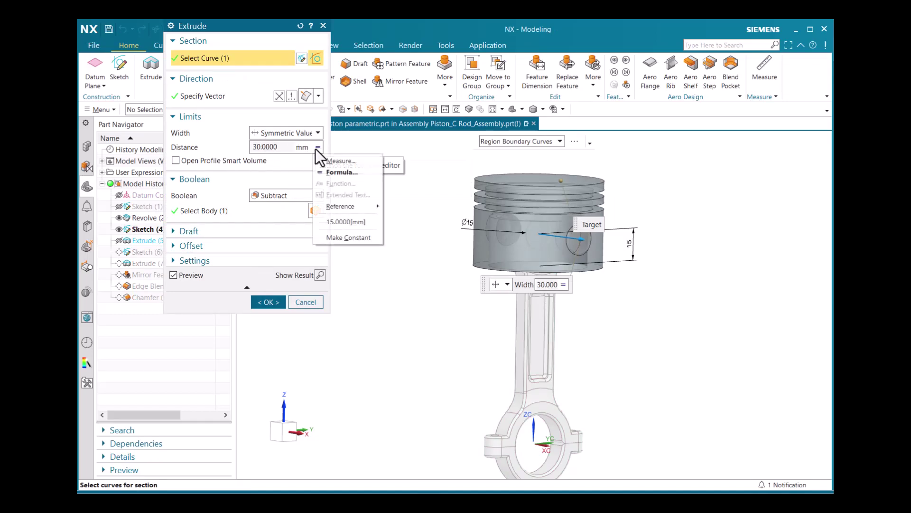
click(336, 174)
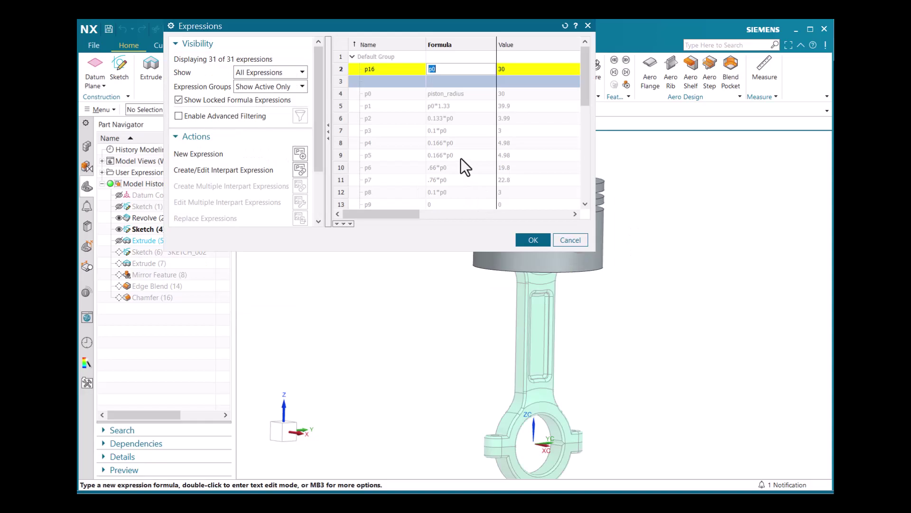
text(piston_radius)
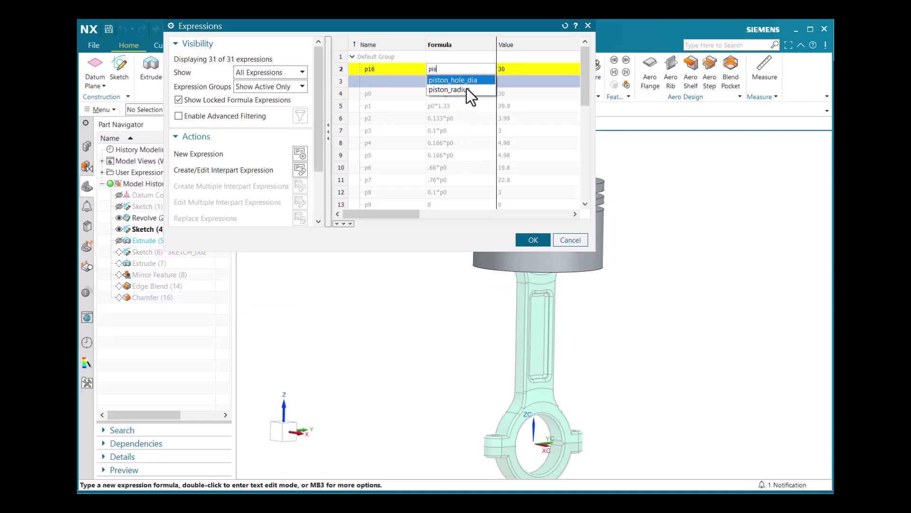
click(466, 89)
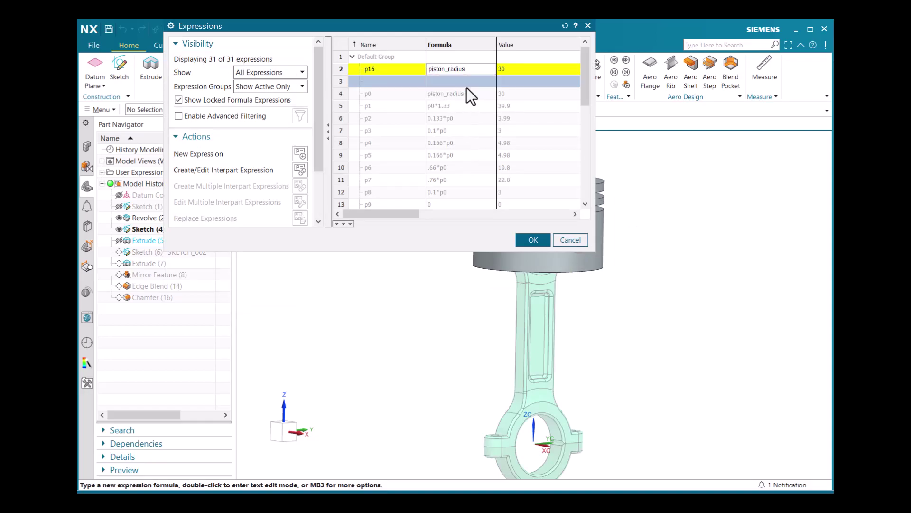
click(533, 240)
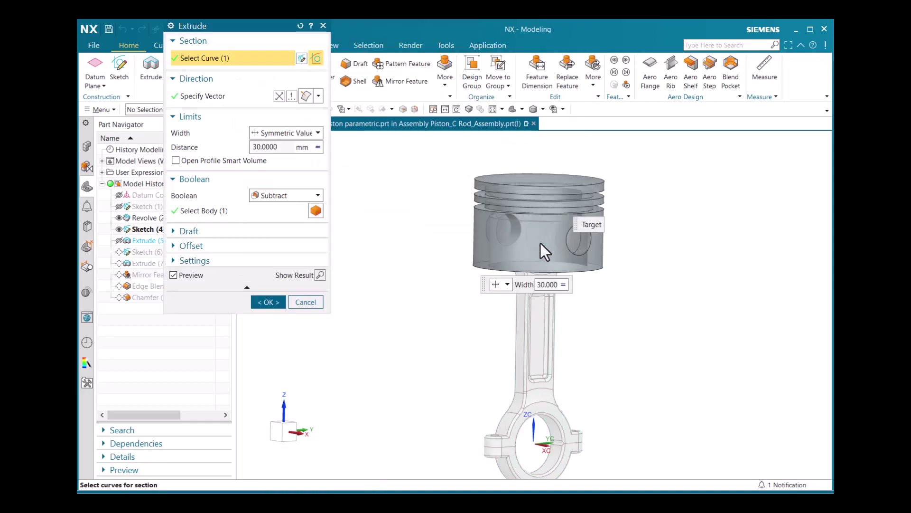
click(269, 303)
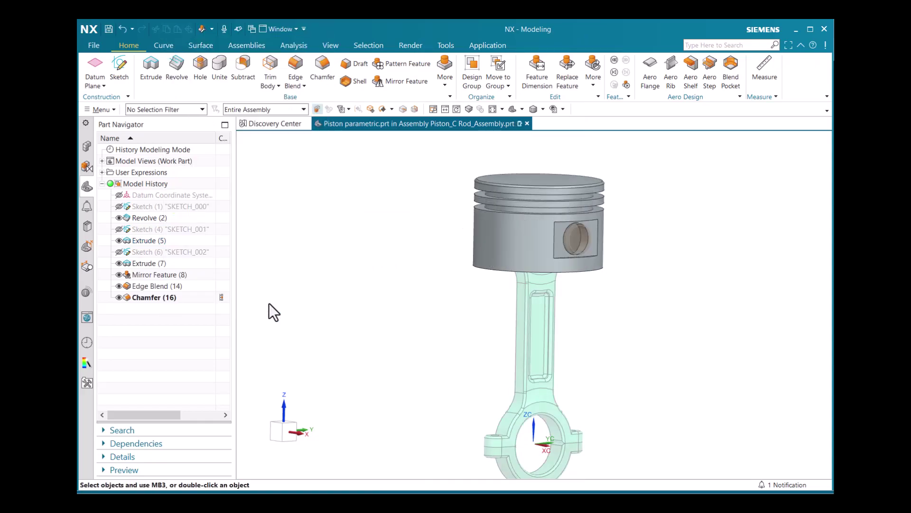
- Set the piston_radius expression to 40, apply it to the model and inspect the piston from below
click(445, 46)
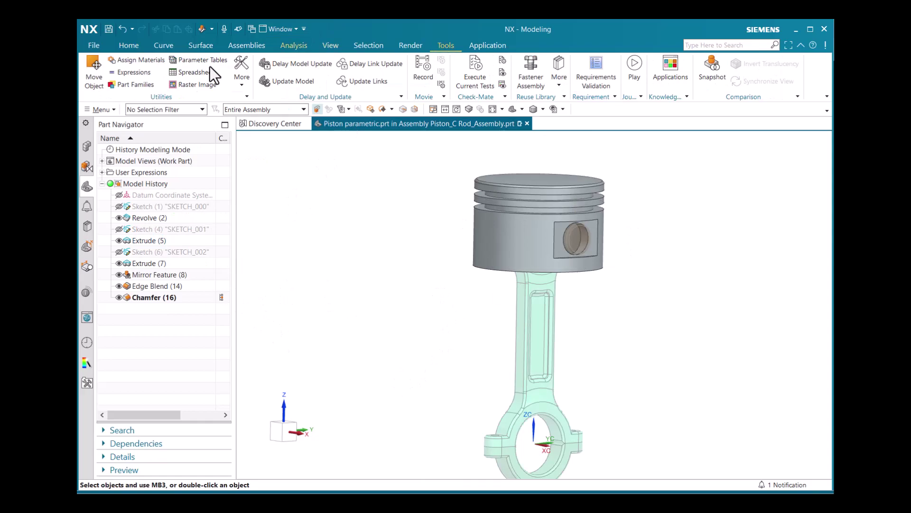
click(138, 72)
scroll(406, 189, down, 5)
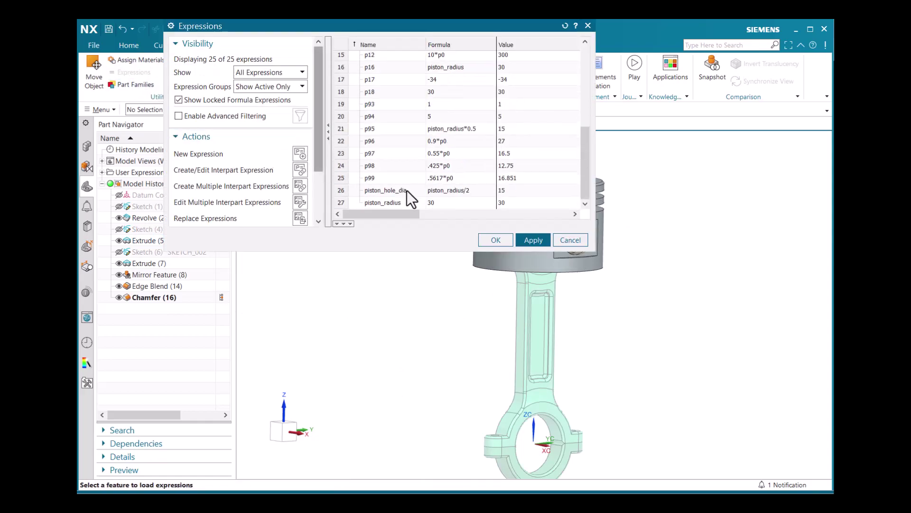
click(436, 203)
text(40)
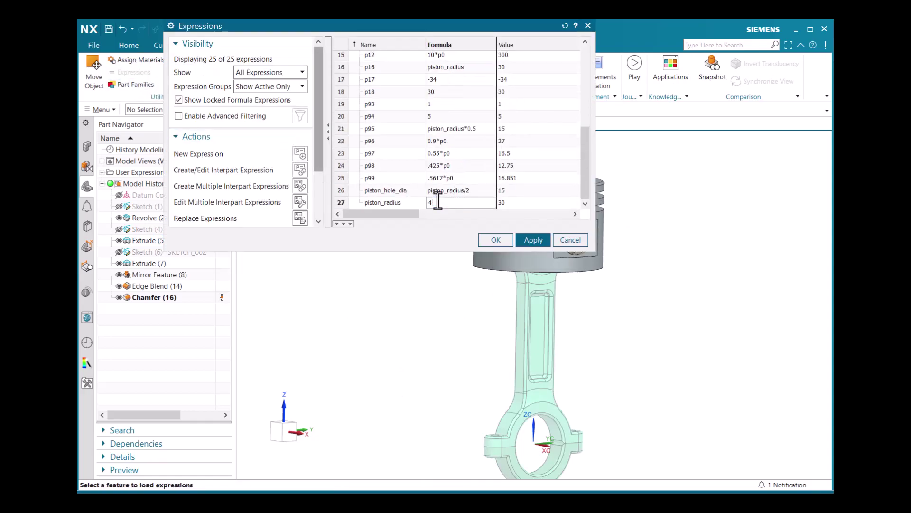
click(531, 240)
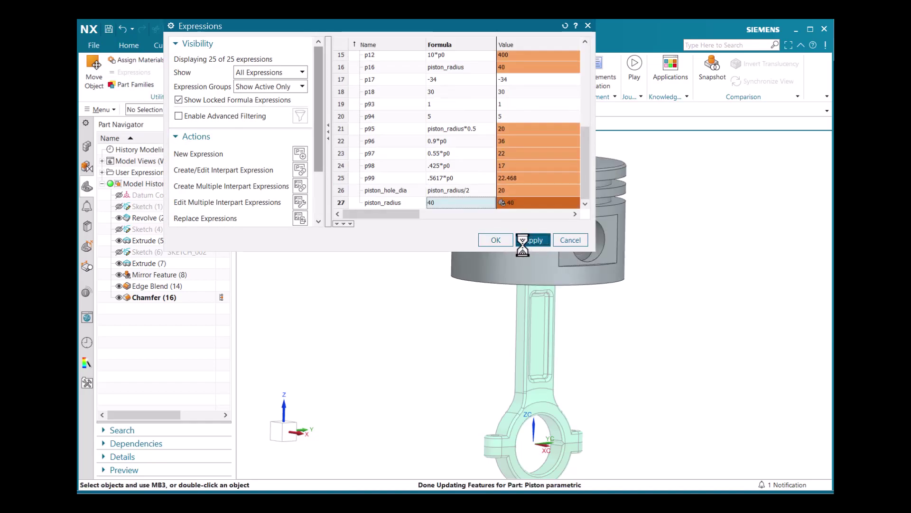
click(498, 242)
middle_drag(448, 264, 481, 249)
click(519, 142)
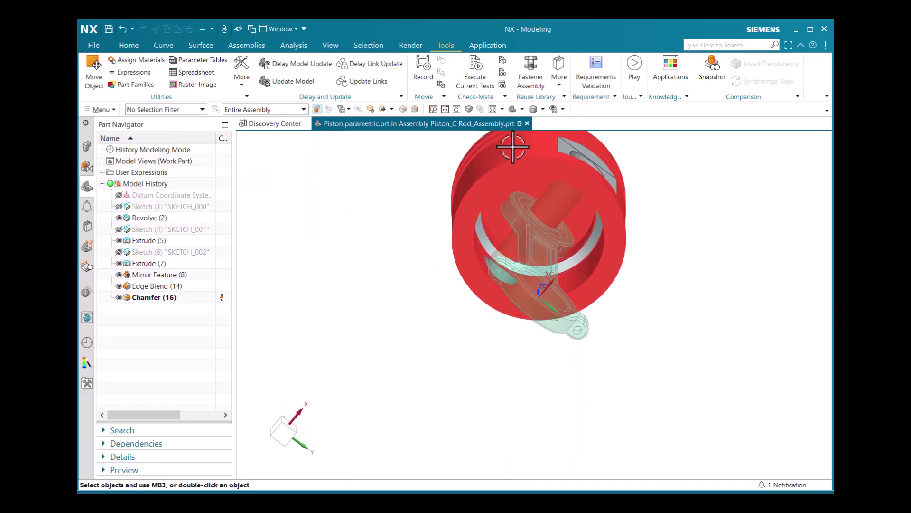
- Make the Pin component the work part of the assembly and open its sketch SKETCH_000 for editing
middle_drag(576, 240, 574, 256)
scroll(533, 245, up, 2)
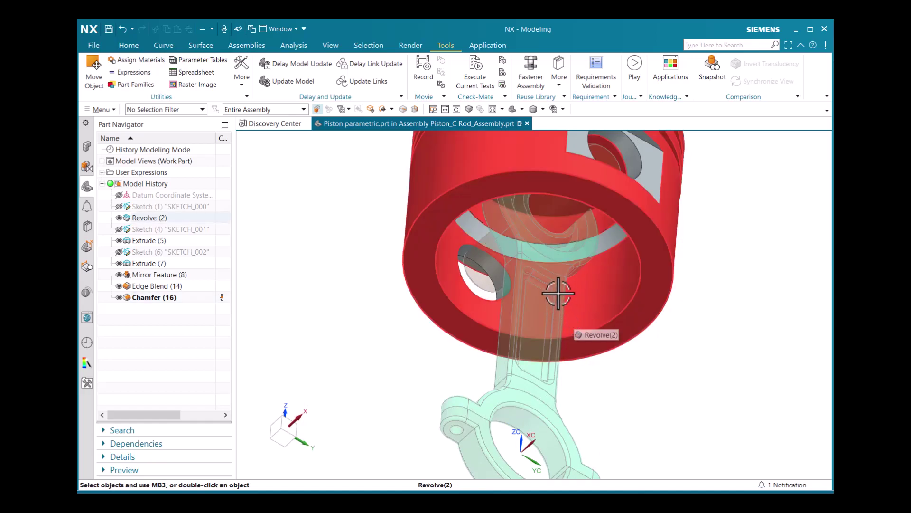
click(88, 151)
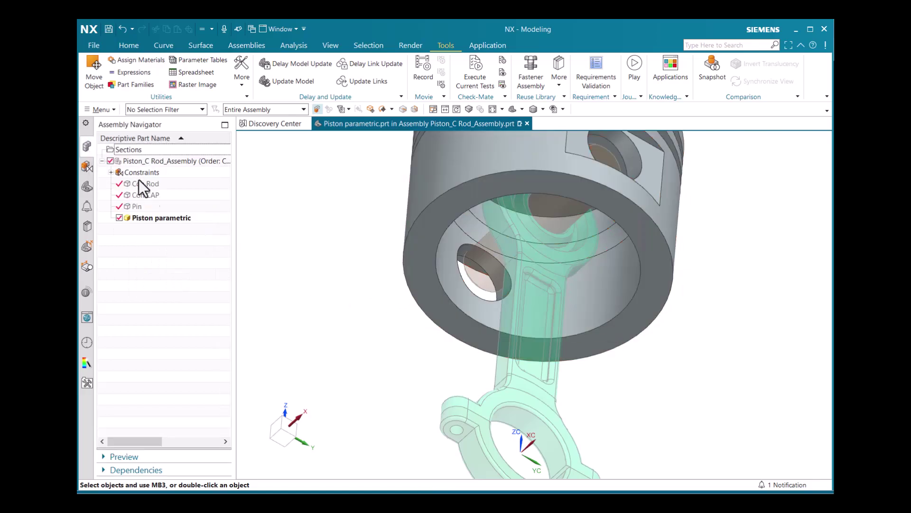
double_click(144, 207)
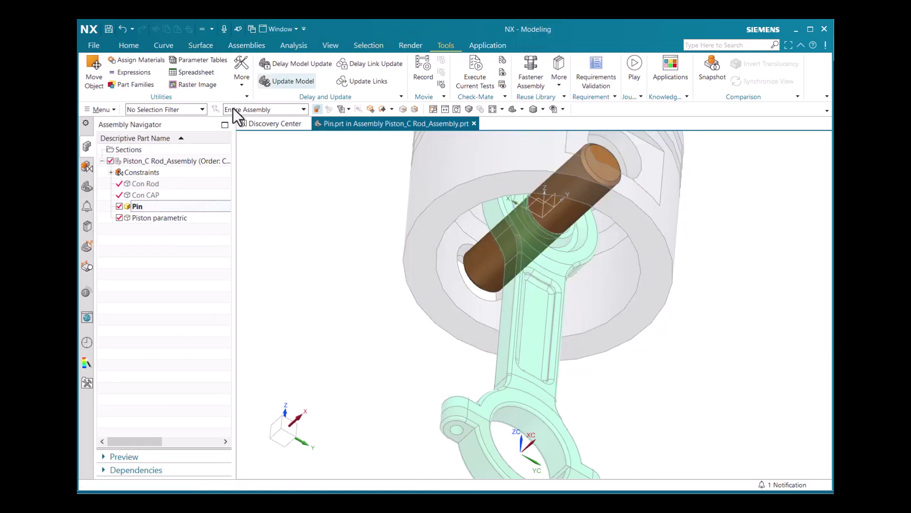
click(87, 188)
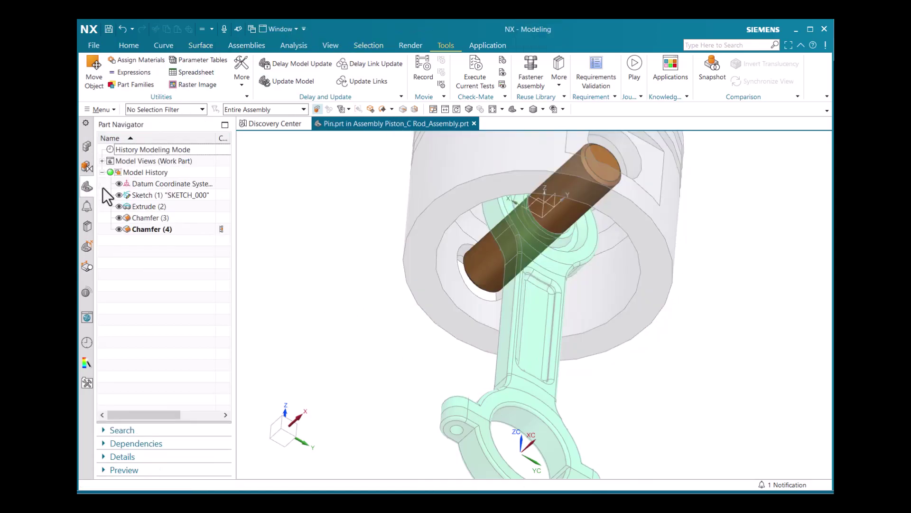
double_click(155, 195)
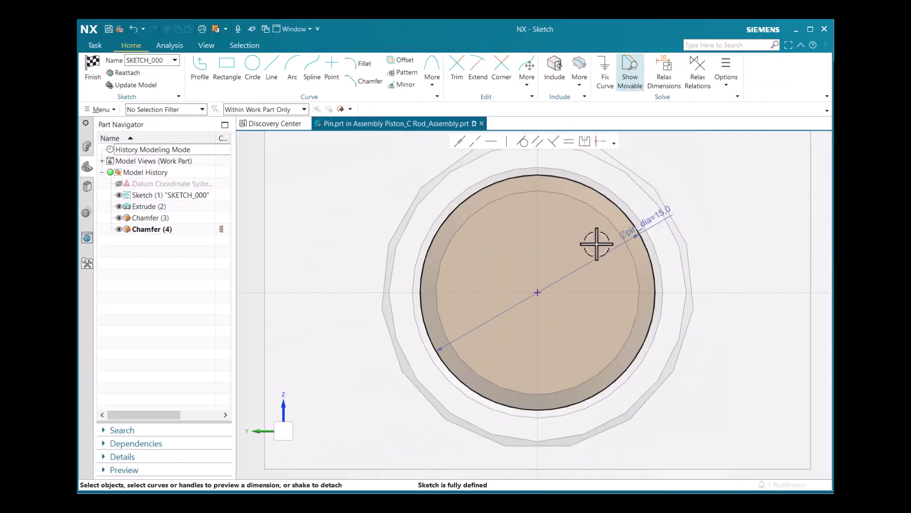
- Link the pin's diameter dimension pin_dia to the piston_hole_dia expression of Piston parametric.prt with a single interpart expression
scroll(597, 243, down, 3)
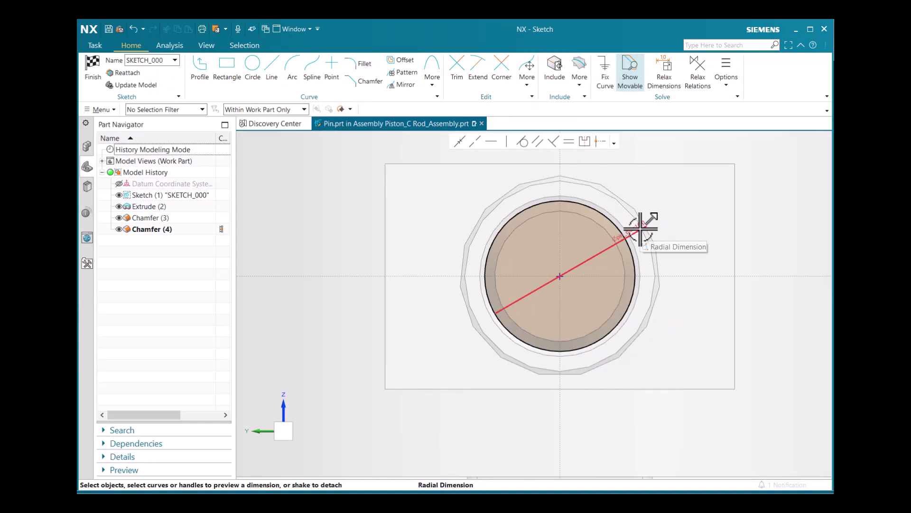
scroll(641, 229, up, 1)
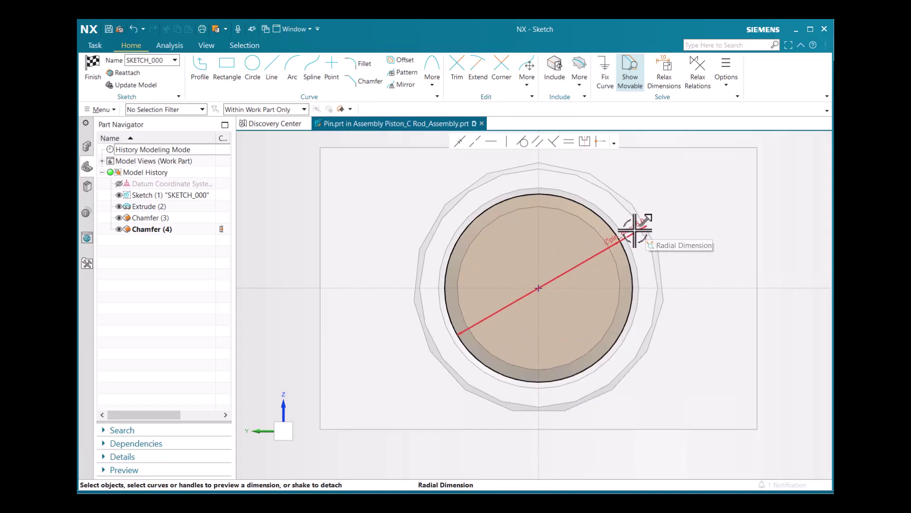
right_click(636, 230)
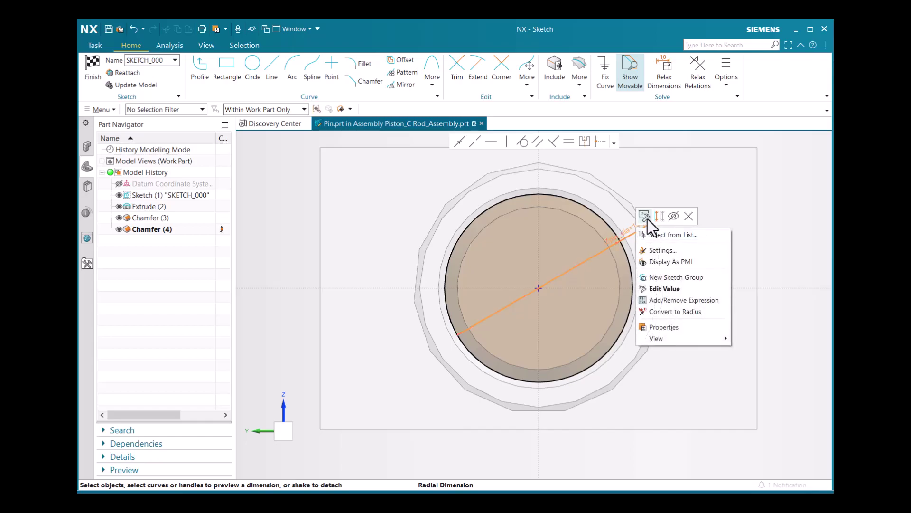
click(646, 217)
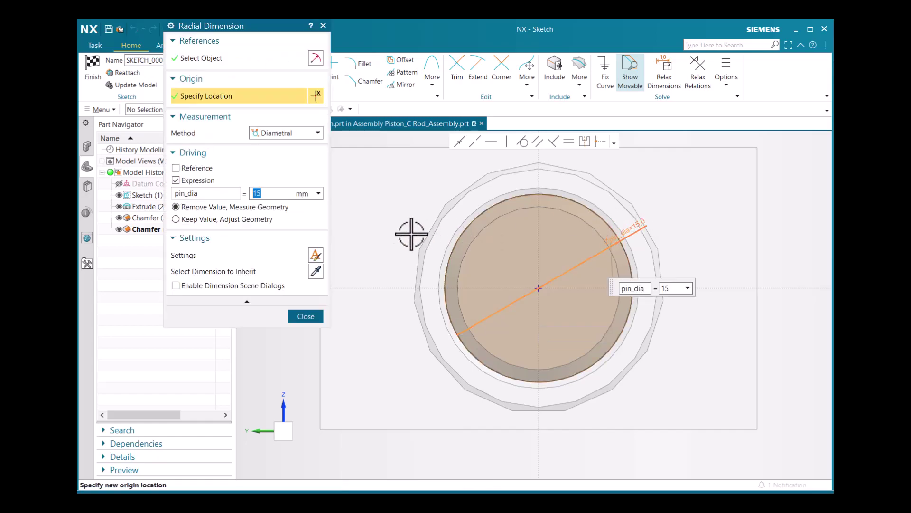
click(317, 193)
click(335, 219)
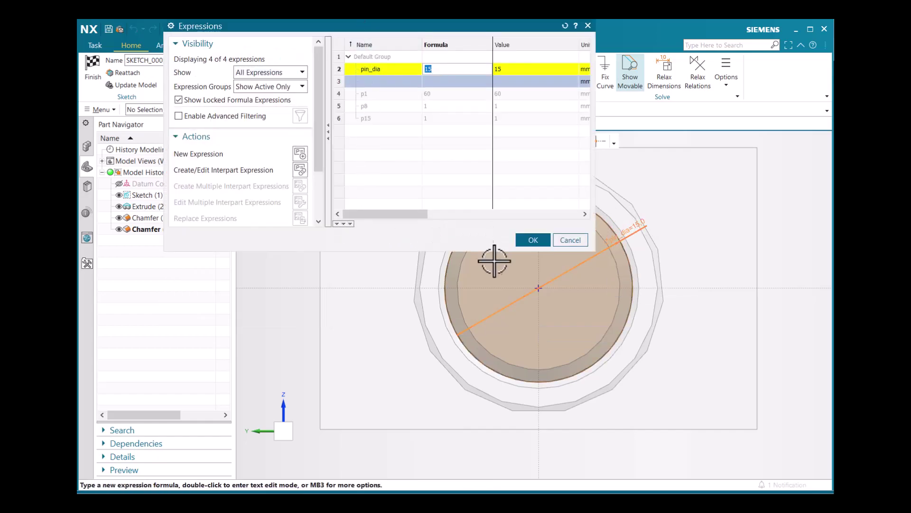
scroll(456, 289, down, 2)
scroll(398, 308, down, 1)
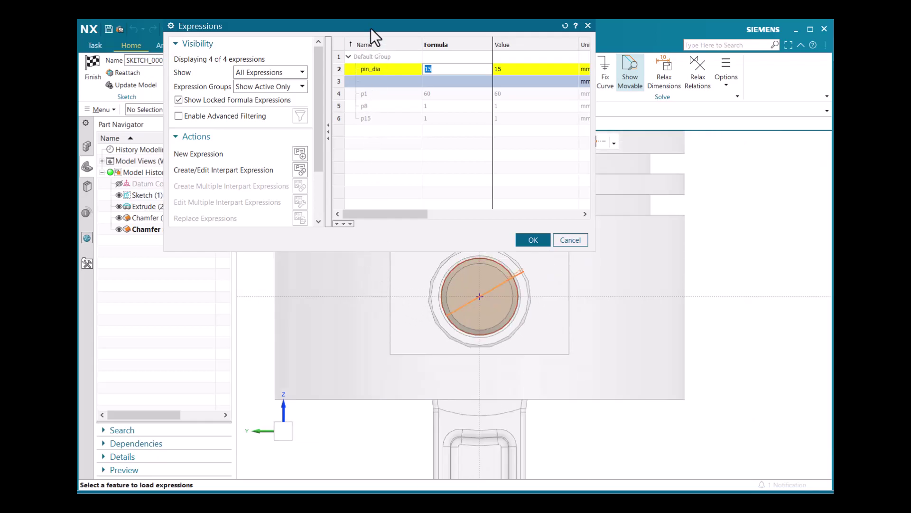
drag(371, 29, 343, 39)
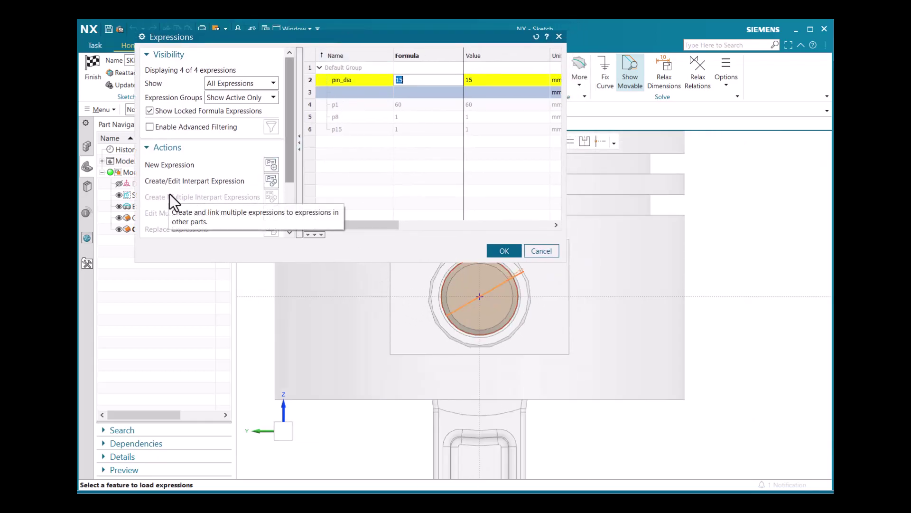
click(271, 182)
click(201, 150)
scroll(435, 256, down, 1)
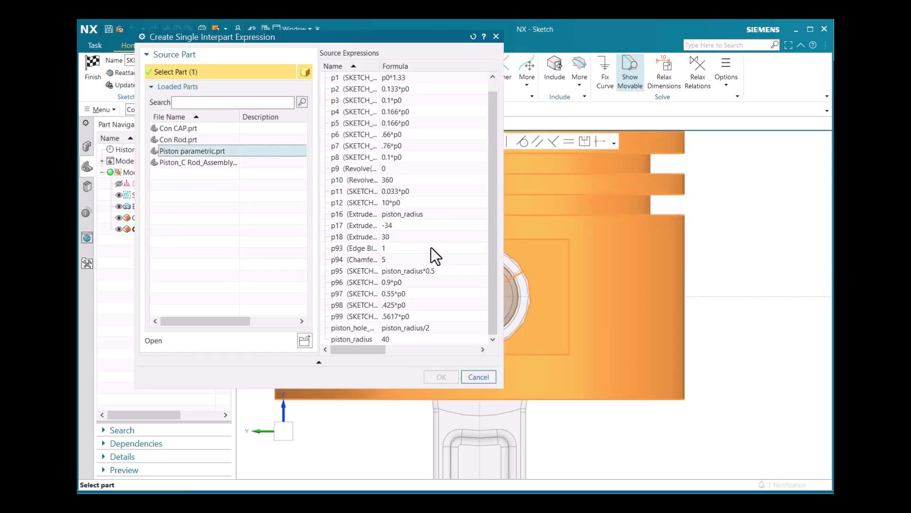
double_click(363, 329)
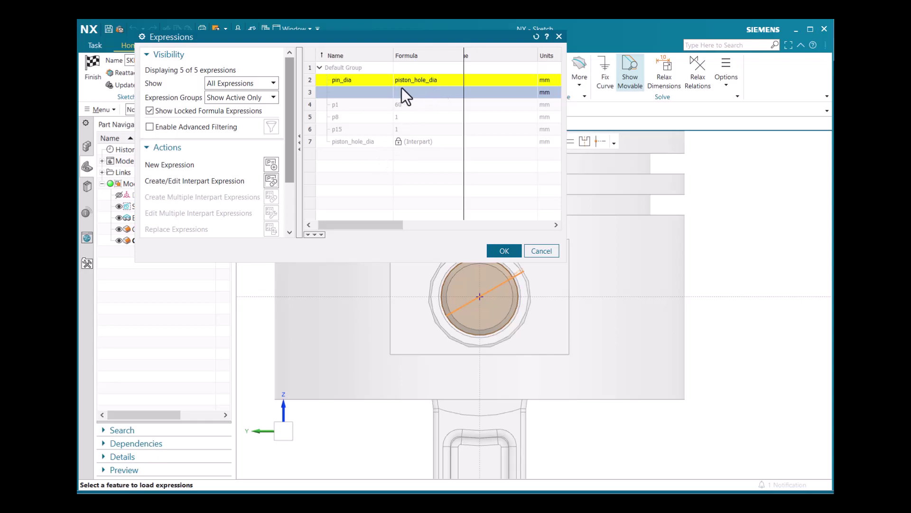
- Change the pin_dia formula to piston_hole_dia-.1, apply it to the diameter dimension and finish the pin sketch
click(452, 81)
double_click(448, 79)
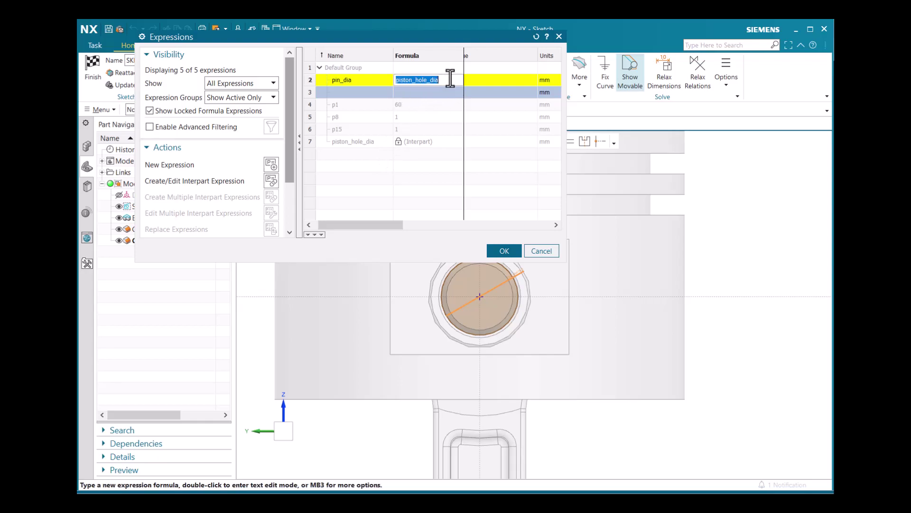
click(452, 80)
text(-)
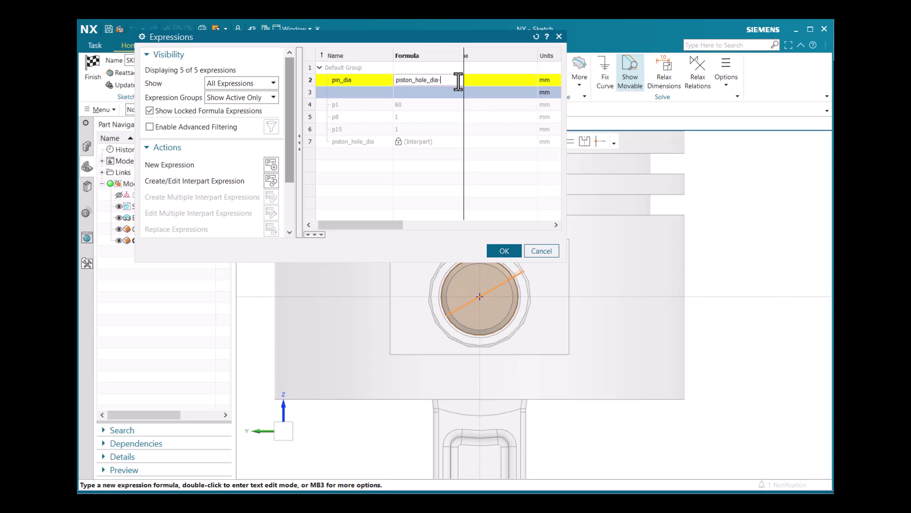
text(.0)
text(1)
click(430, 147)
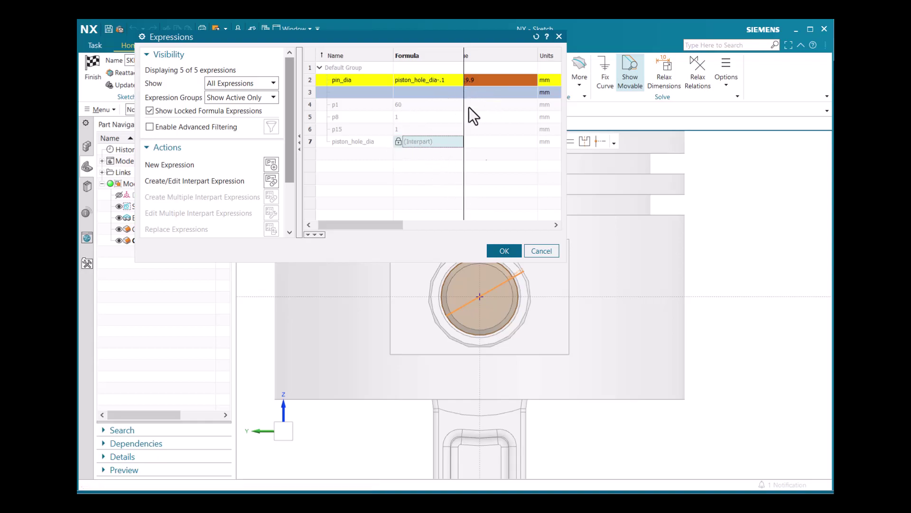
drag(390, 224, 386, 224)
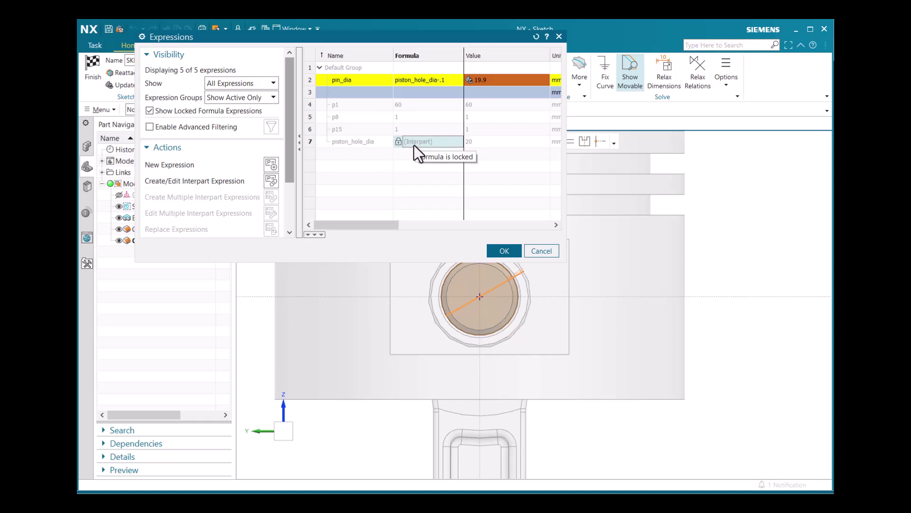
click(505, 251)
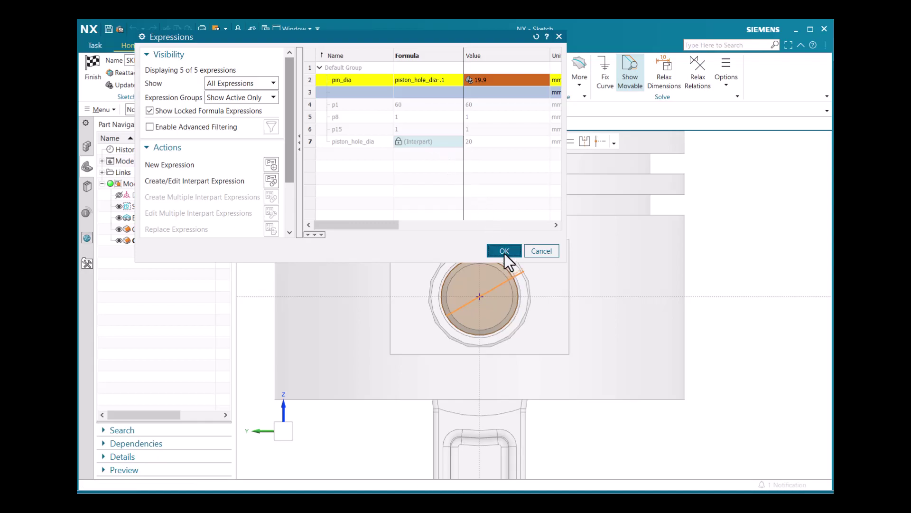
click(399, 275)
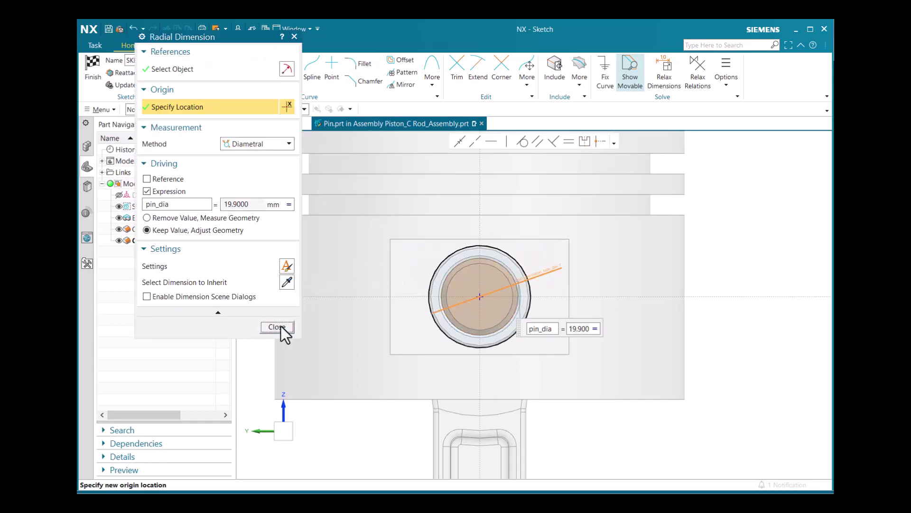
click(277, 327)
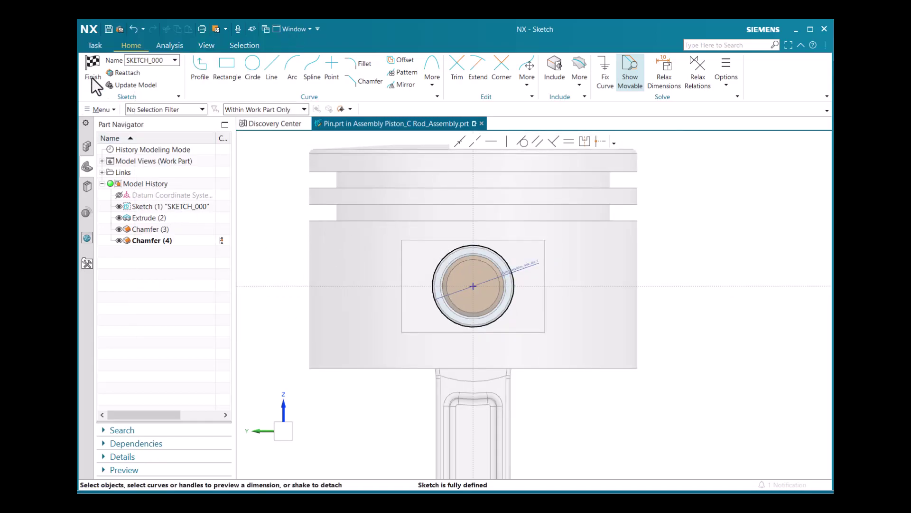
click(93, 72)
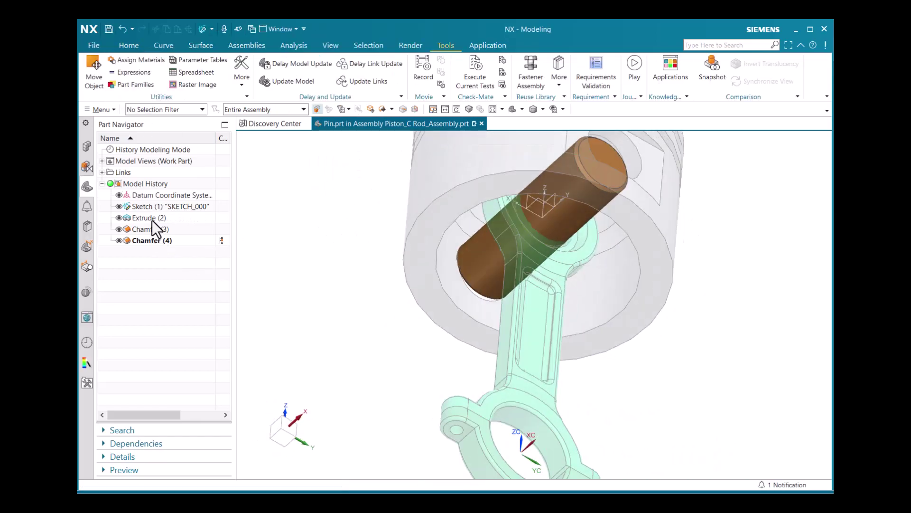
- Edit the pin's Extrude (2) and link its symmetric distance p1 to the piston_radius expression of Piston parametric.prt
double_click(152, 220)
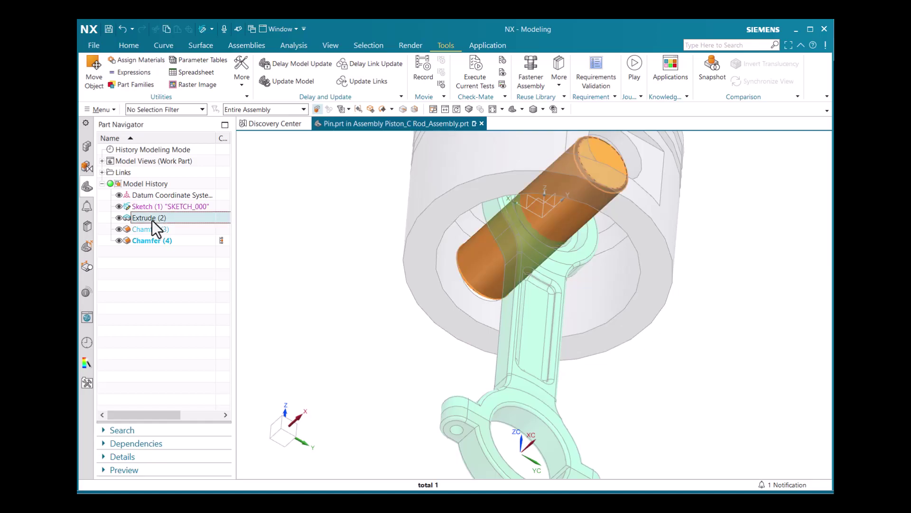
click(232, 158)
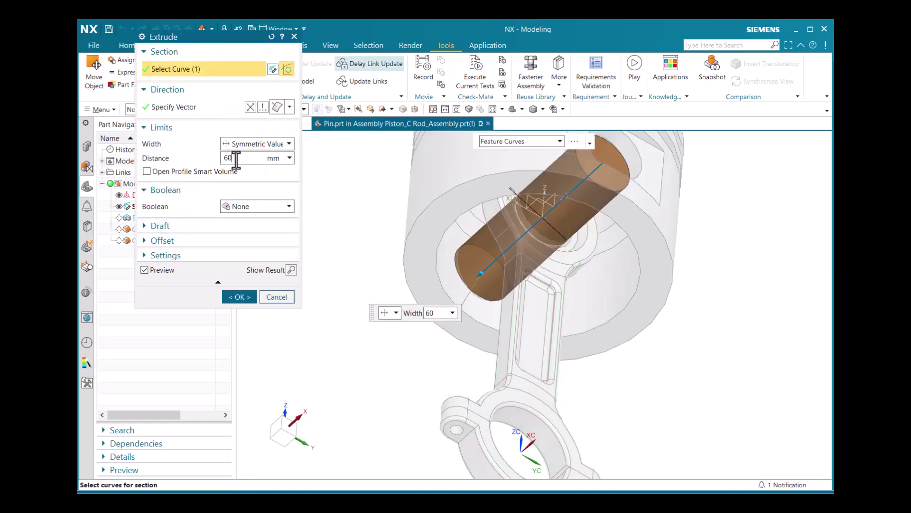
click(289, 159)
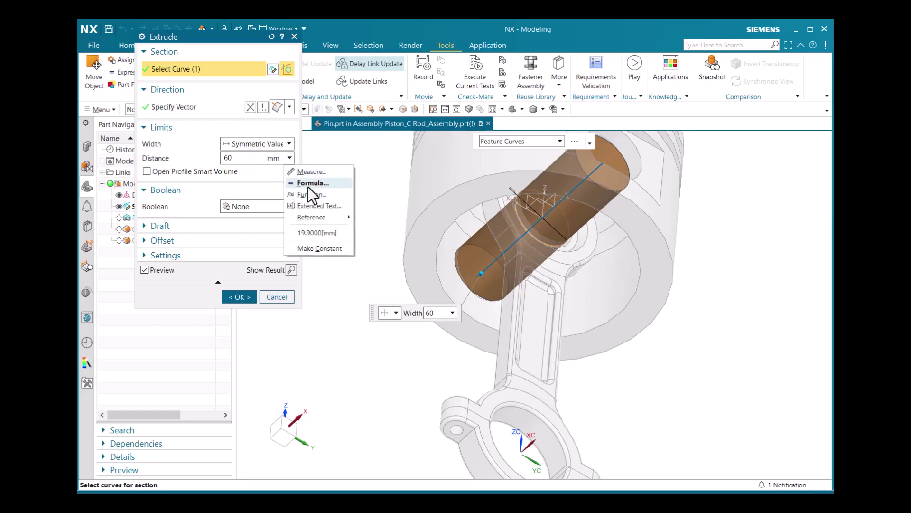
click(308, 186)
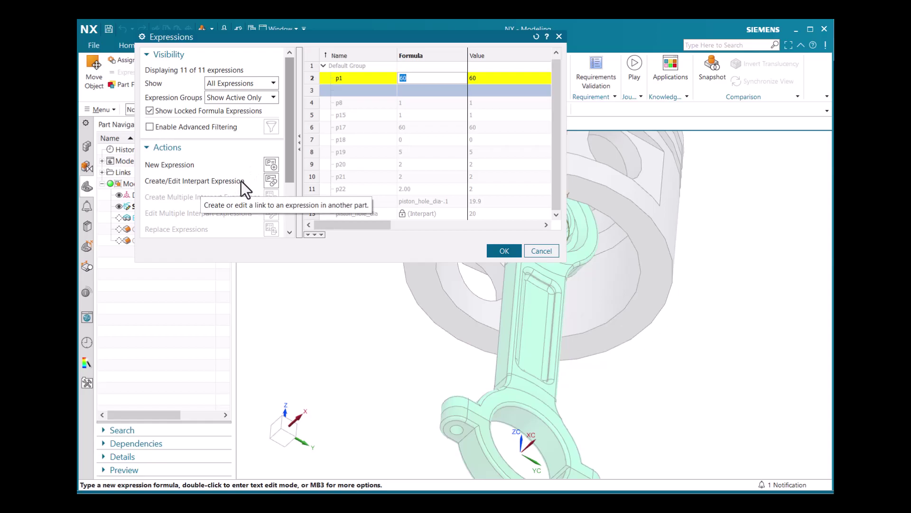
click(270, 180)
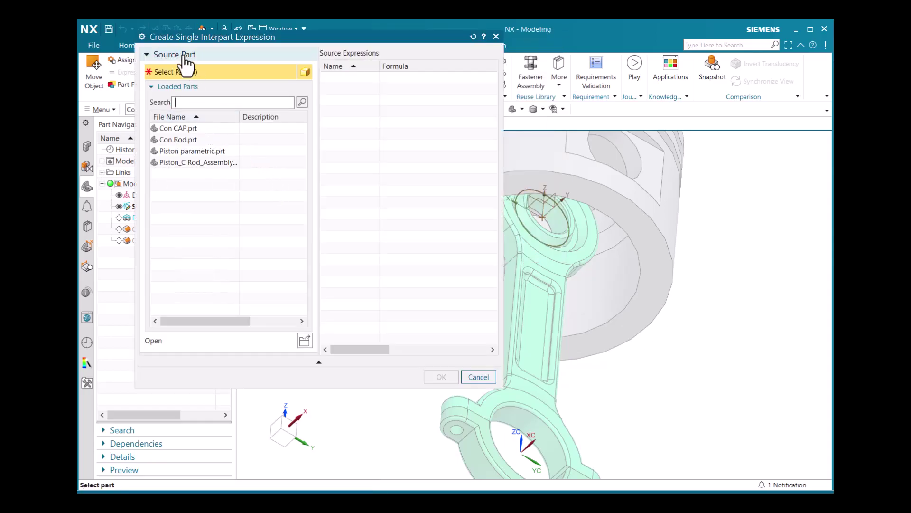
click(192, 152)
scroll(343, 188, down, 1)
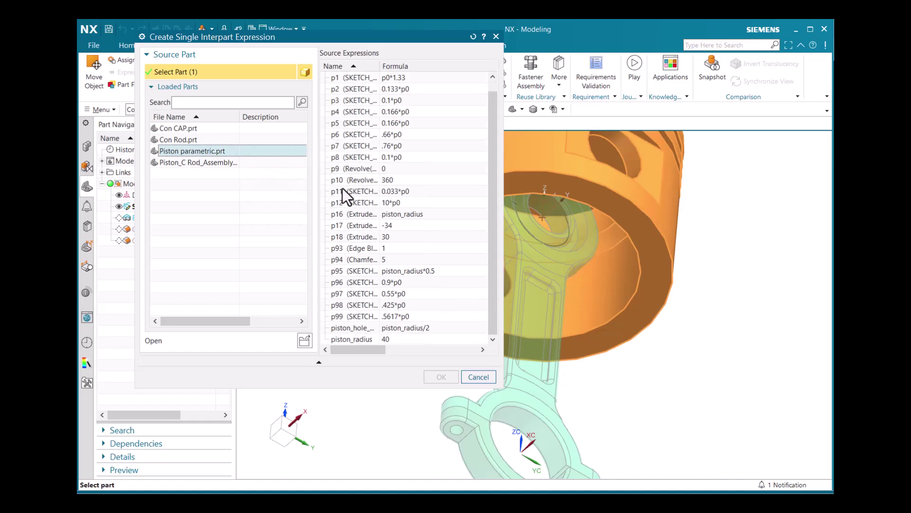
click(358, 340)
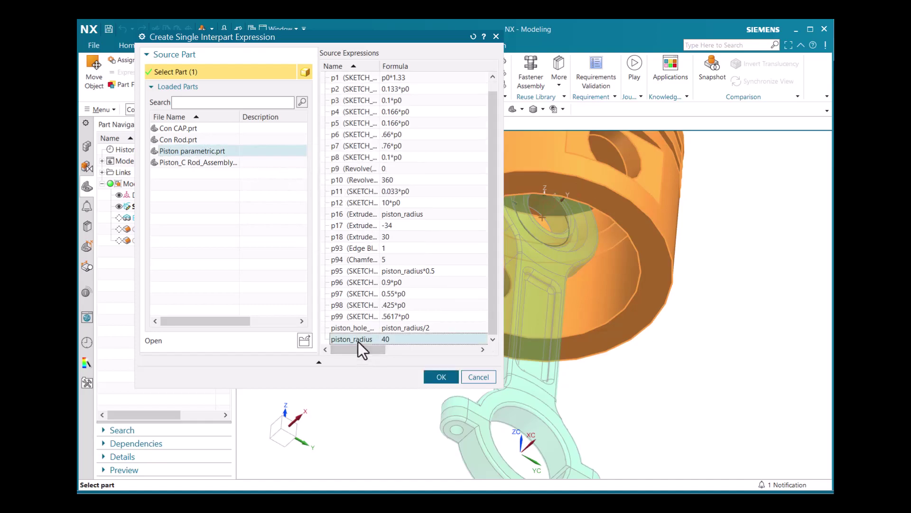
click(440, 380)
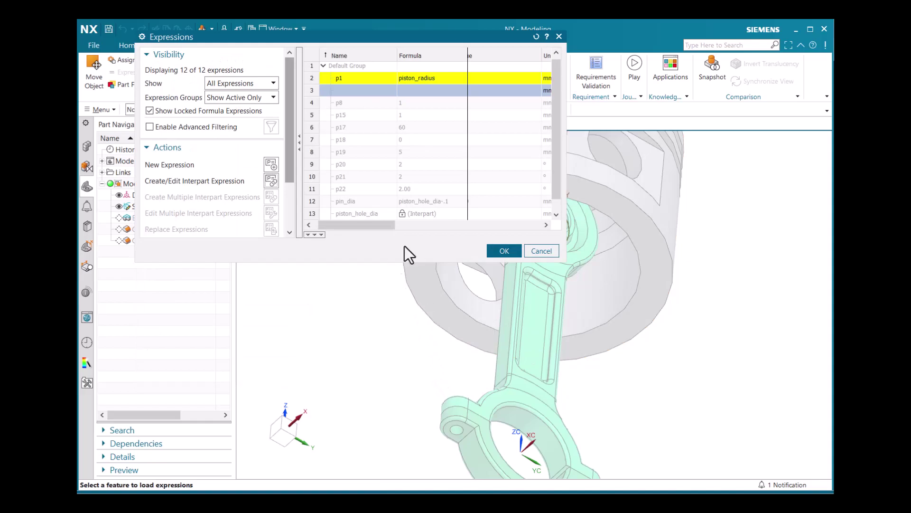
- Change the p1 formula to piston_radius*2 and apply it to the pin's extrude
click(440, 81)
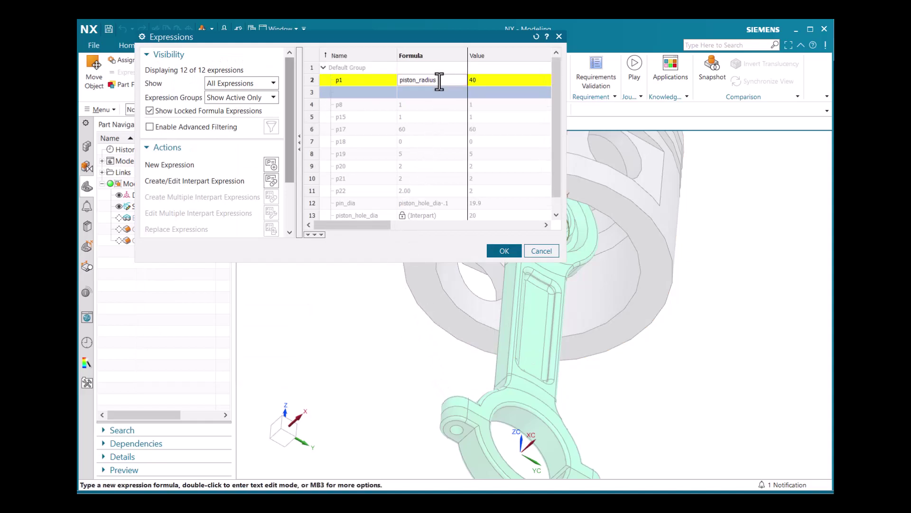
text(*2)
click(420, 116)
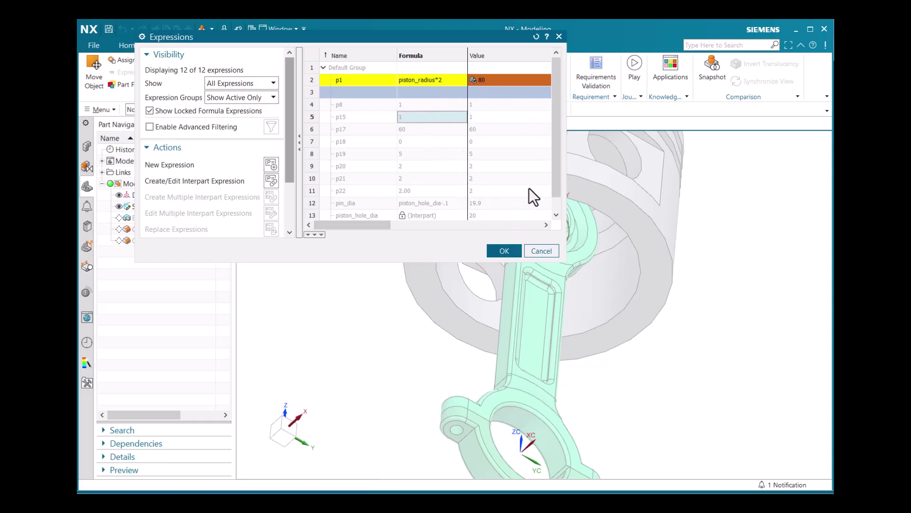
click(505, 250)
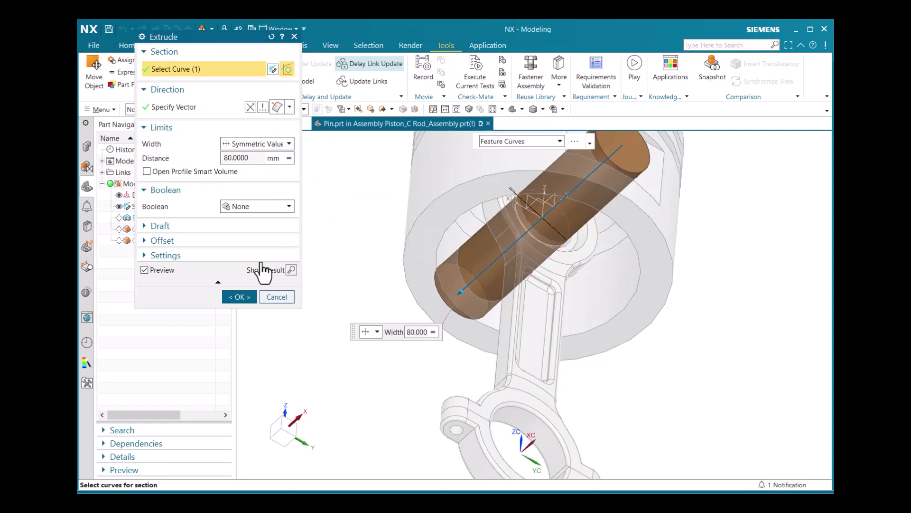
click(243, 297)
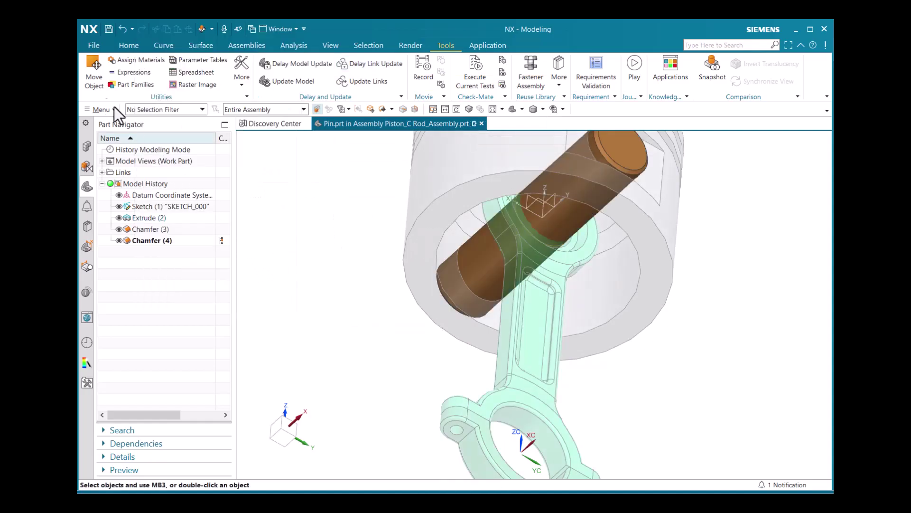
click(86, 146)
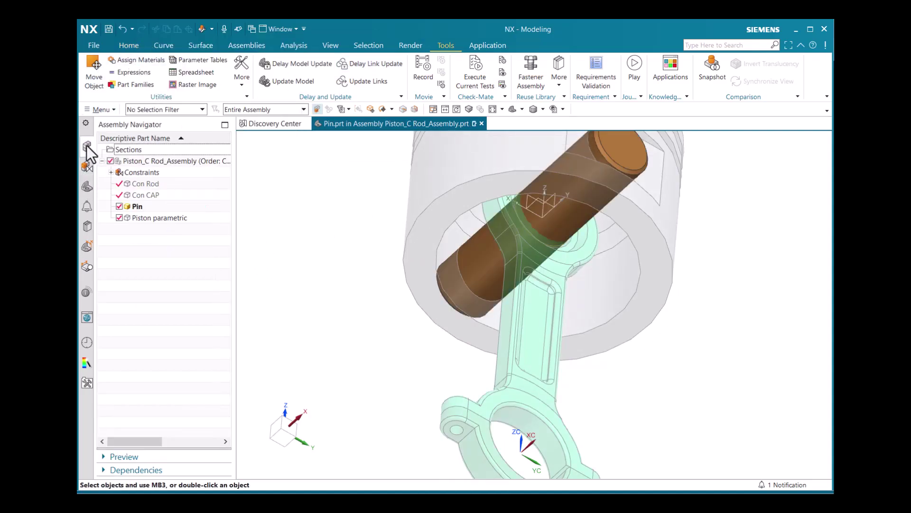
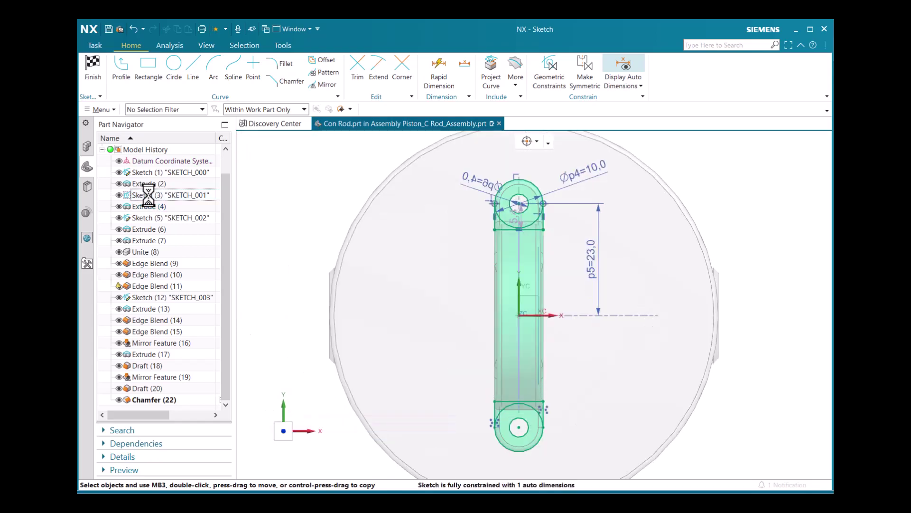
- Edit the Con Rod's SKETCH_002 and link its C_dia hole diameter to the piston_radius expression of Piston parametric.prt with a single interpart expression
double_click(150, 218)
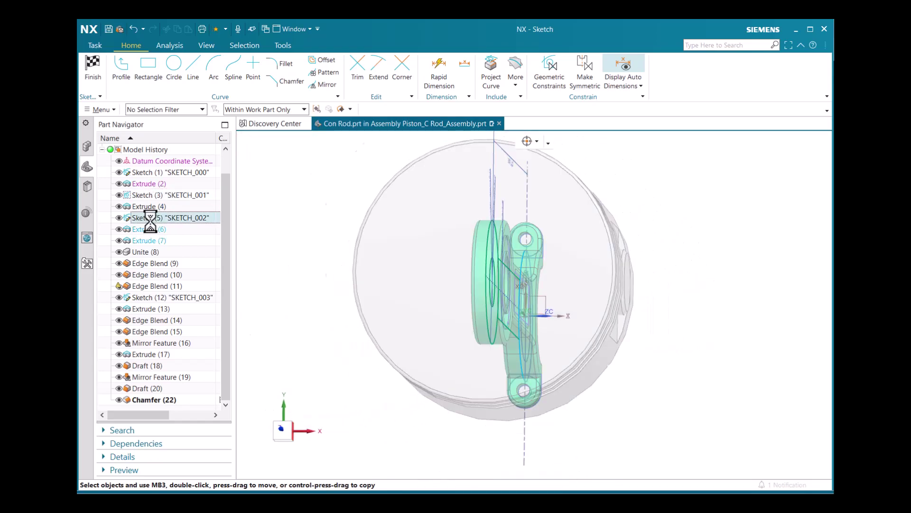
scroll(537, 190, up, 3)
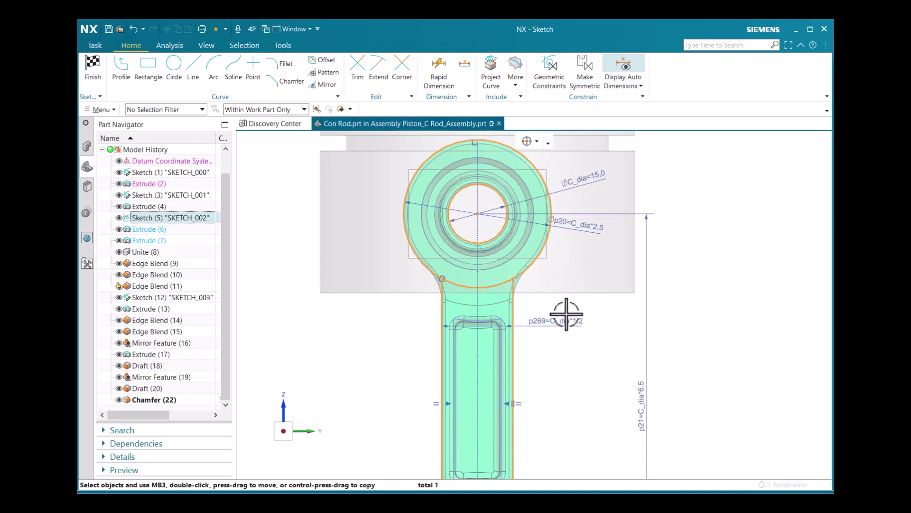
right_click(595, 177)
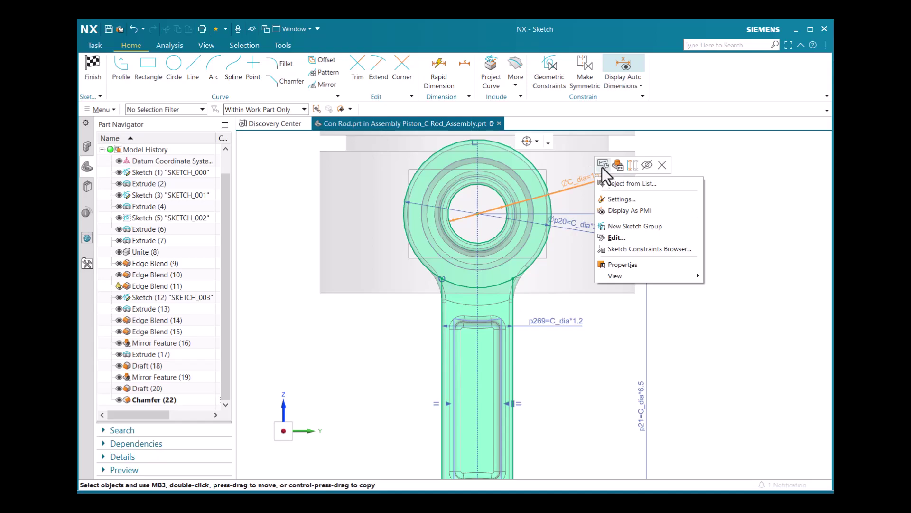
click(602, 166)
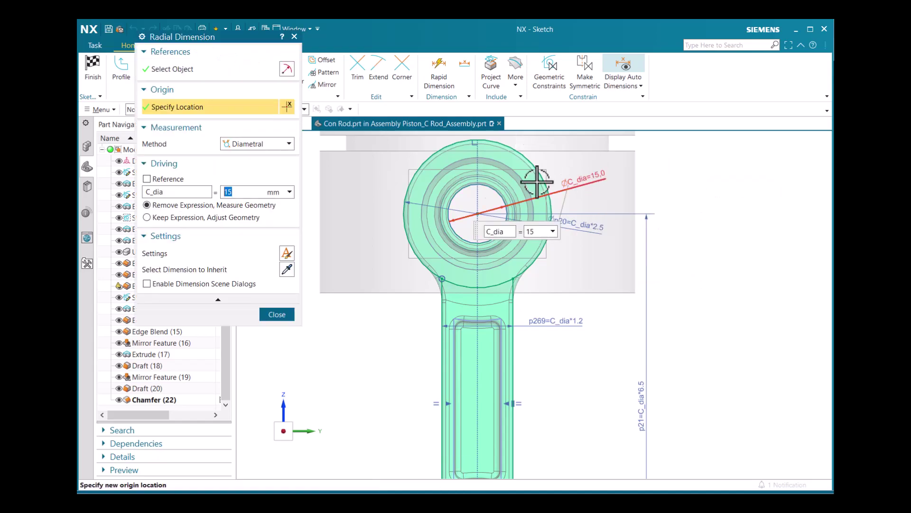
click(290, 191)
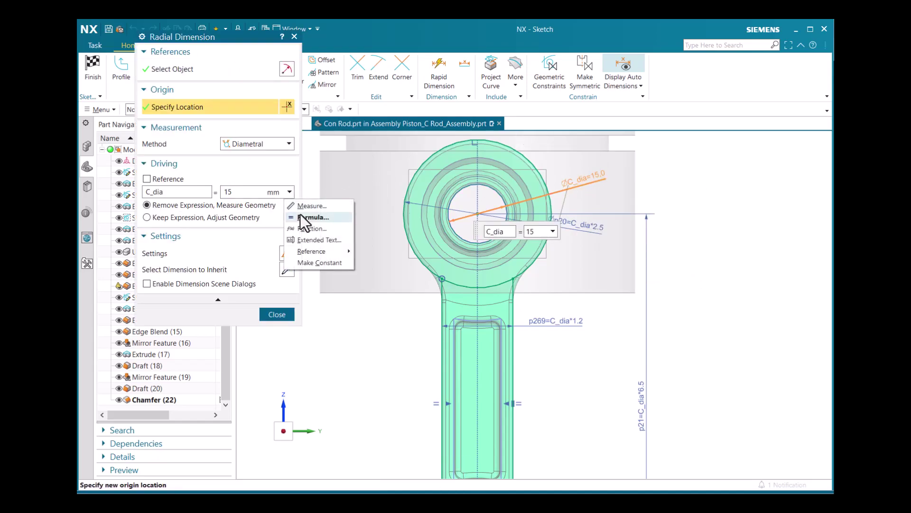
click(300, 214)
scroll(381, 131, down, 2)
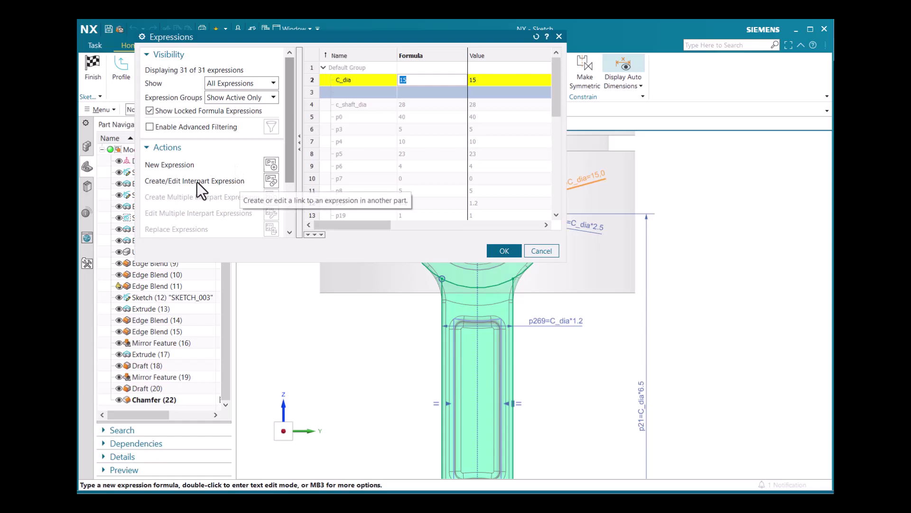
click(271, 179)
click(206, 151)
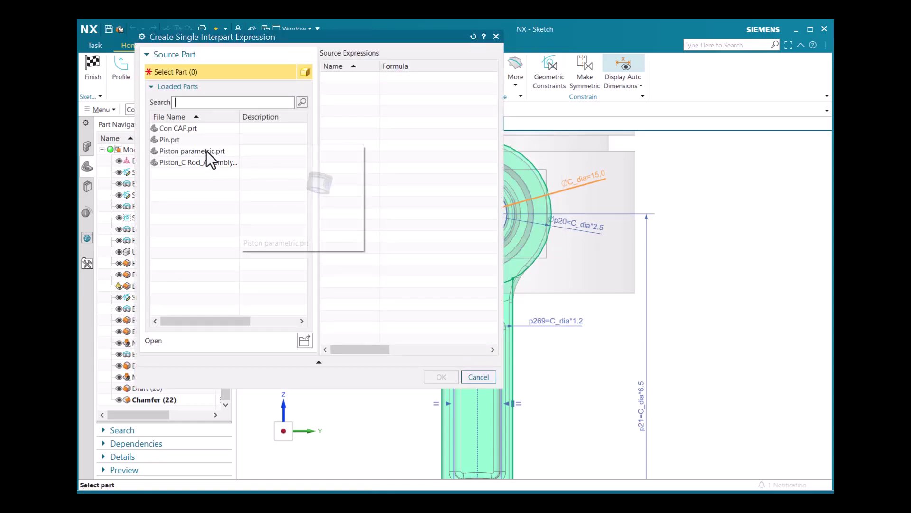
scroll(380, 251, down, 1)
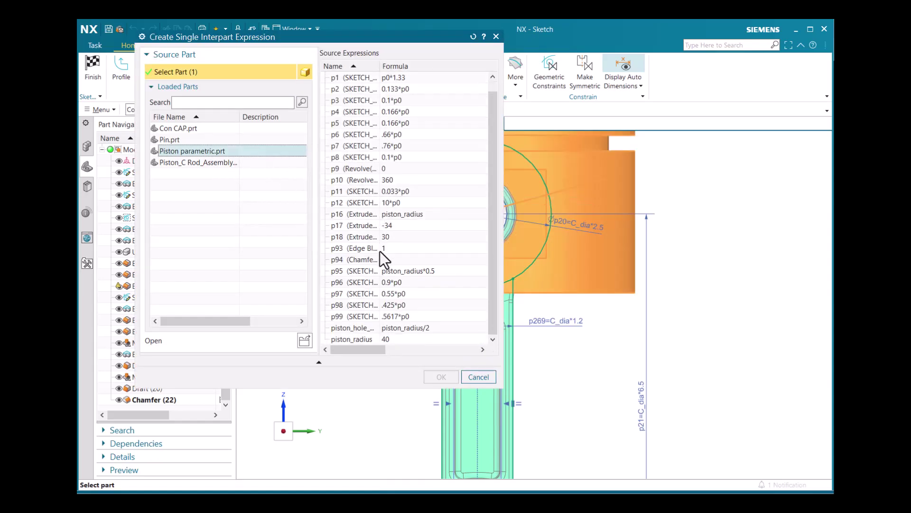
click(360, 340)
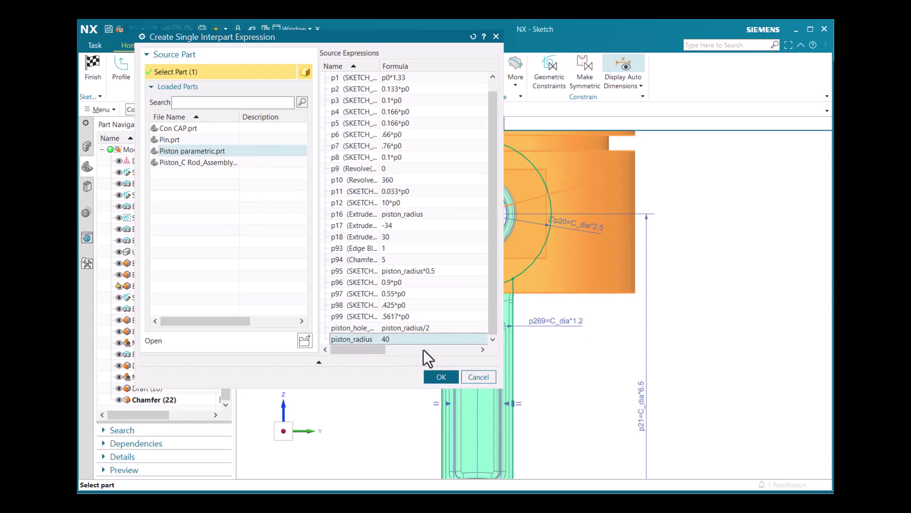
click(441, 377)
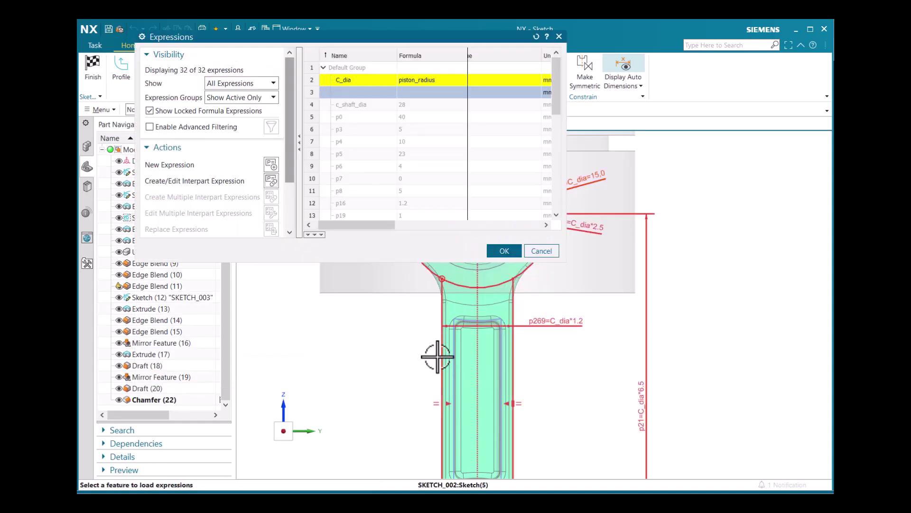
- Change the C_dia formula to piston_radius/2, apply it to the diameter dimension and finish the connecting rod sketch
click(444, 80)
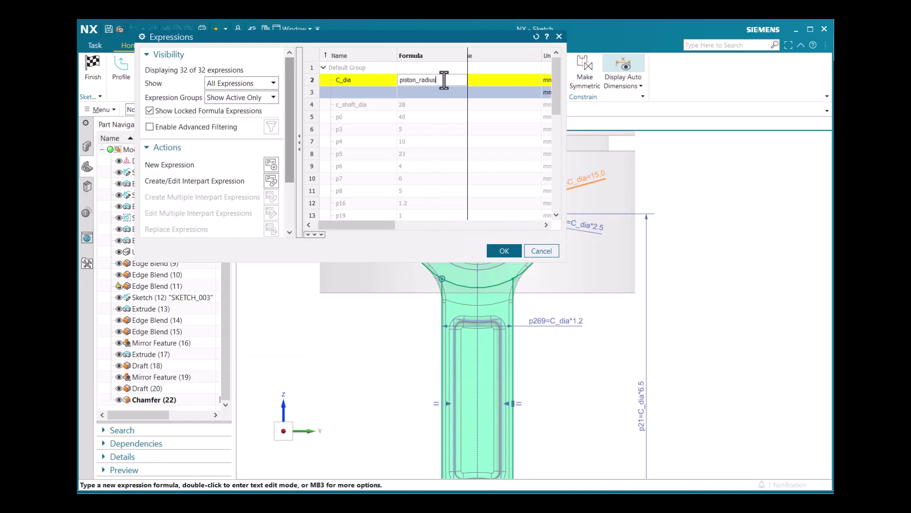
text(/2)
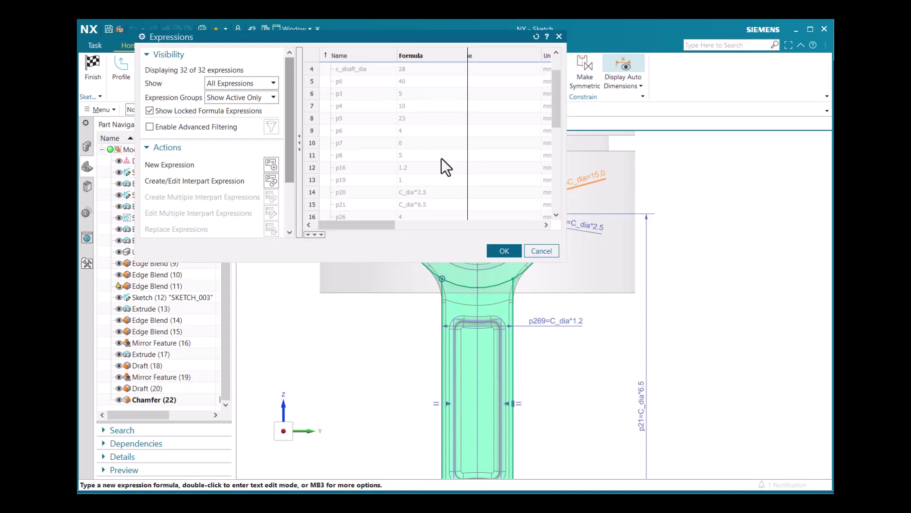
click(504, 251)
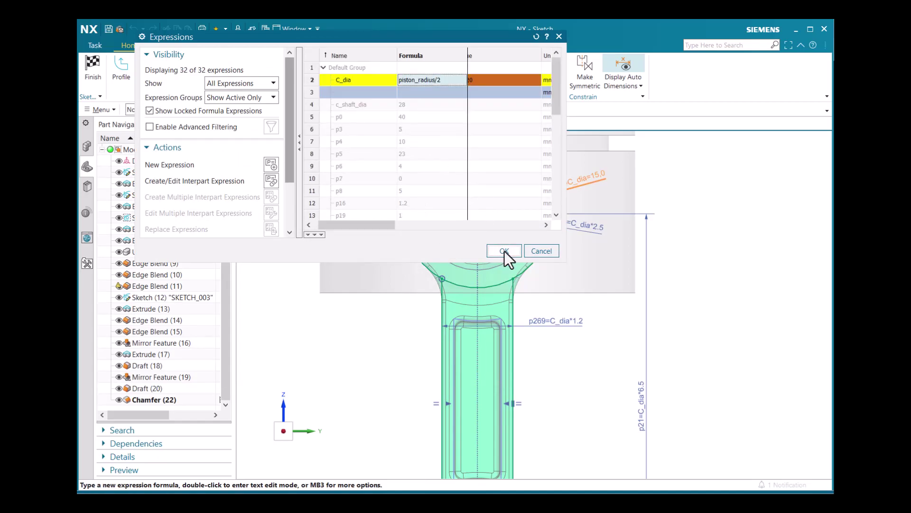
click(276, 314)
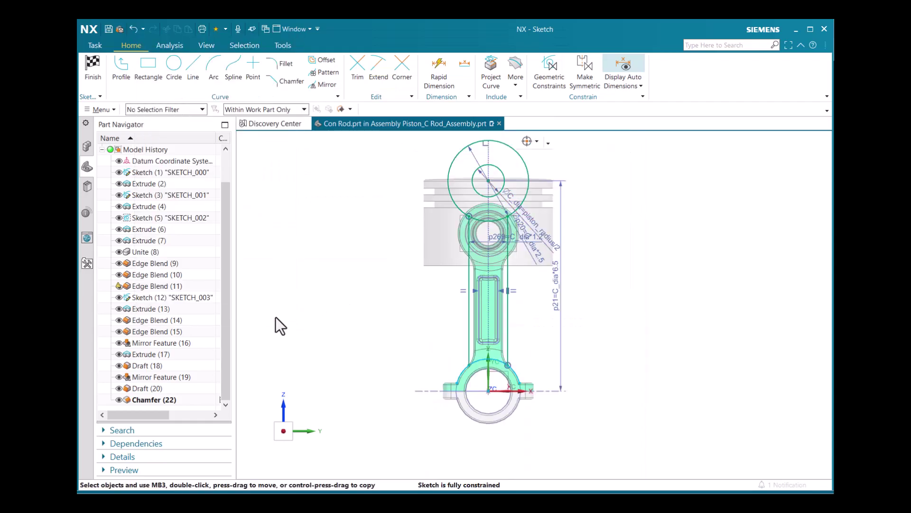
click(93, 68)
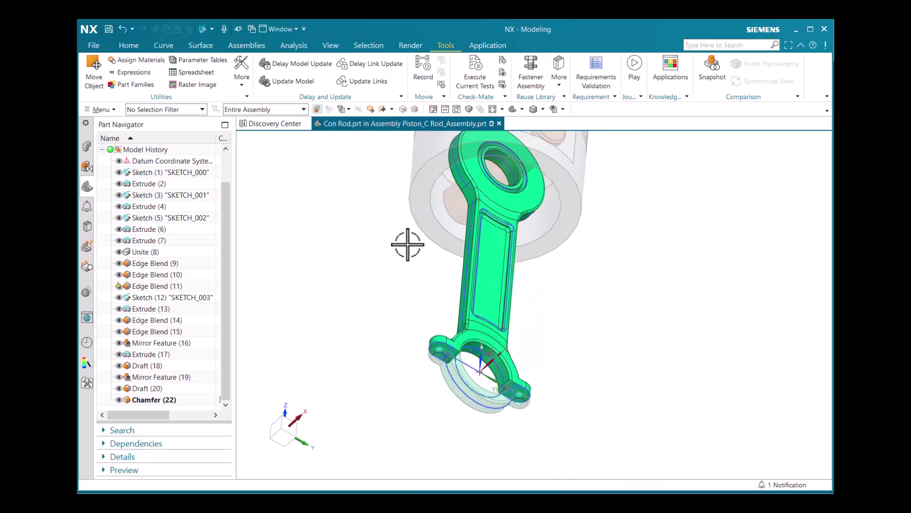
middle_drag(407, 244, 411, 264)
scroll(415, 177, up, 3)
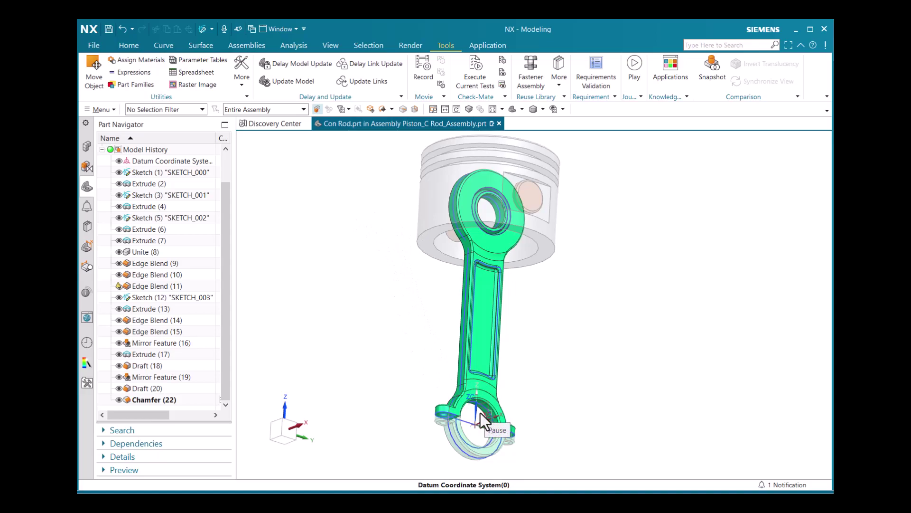
- Edit the Con Rod's SKETCH_000 and set the formula of its shaft hole diameter c_shaft_dia to piston_radius
click(87, 146)
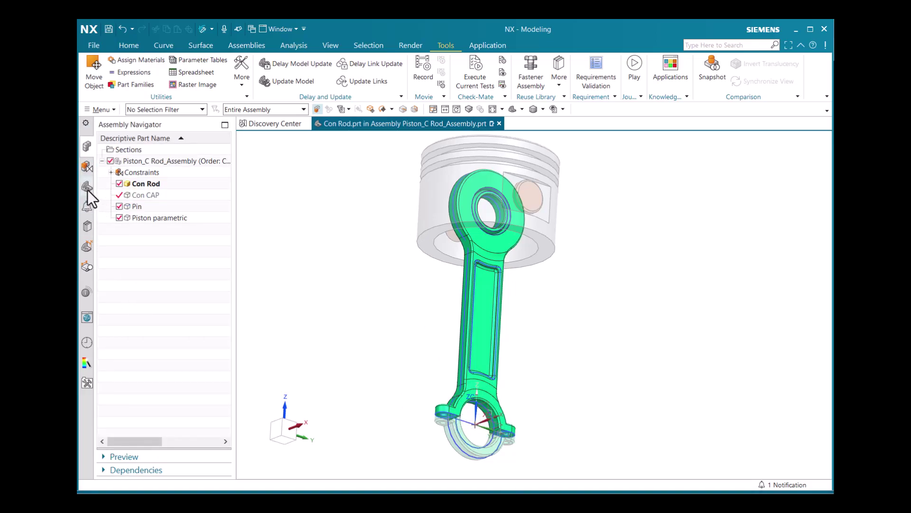
click(87, 188)
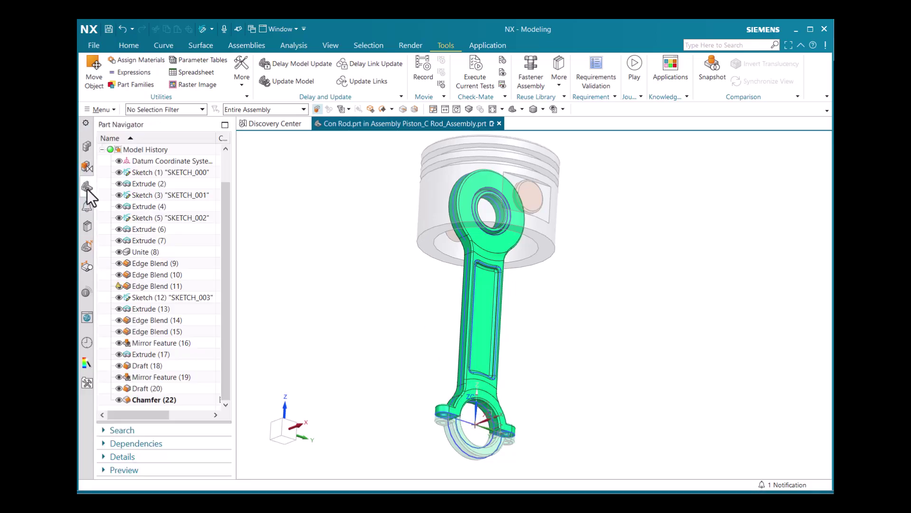
double_click(161, 172)
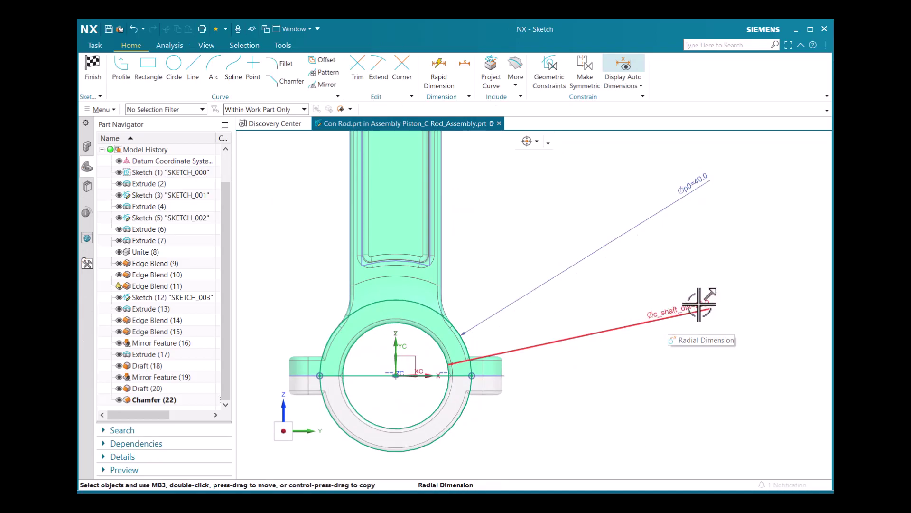
right_click(694, 308)
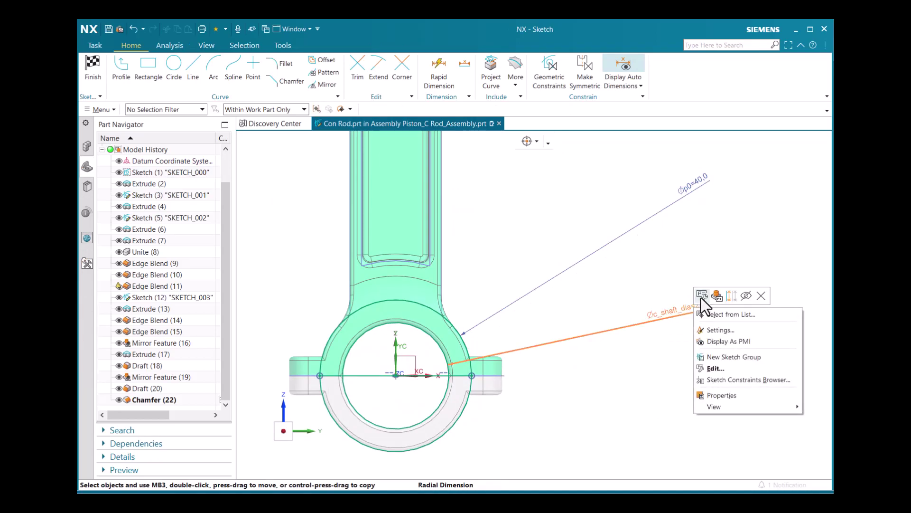
click(702, 298)
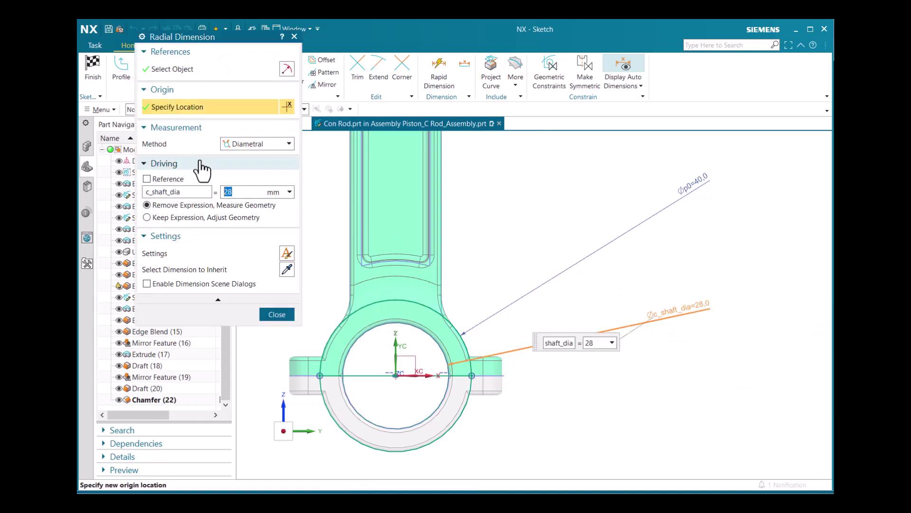
click(289, 193)
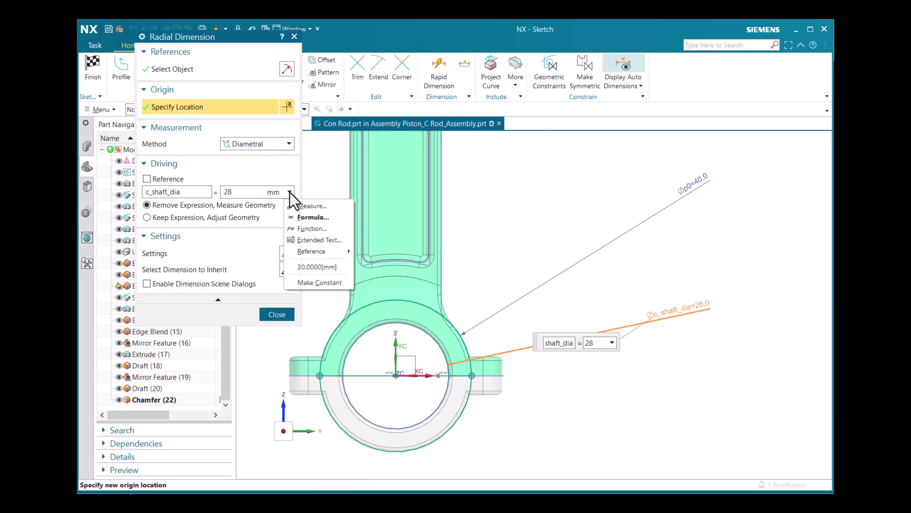
click(299, 215)
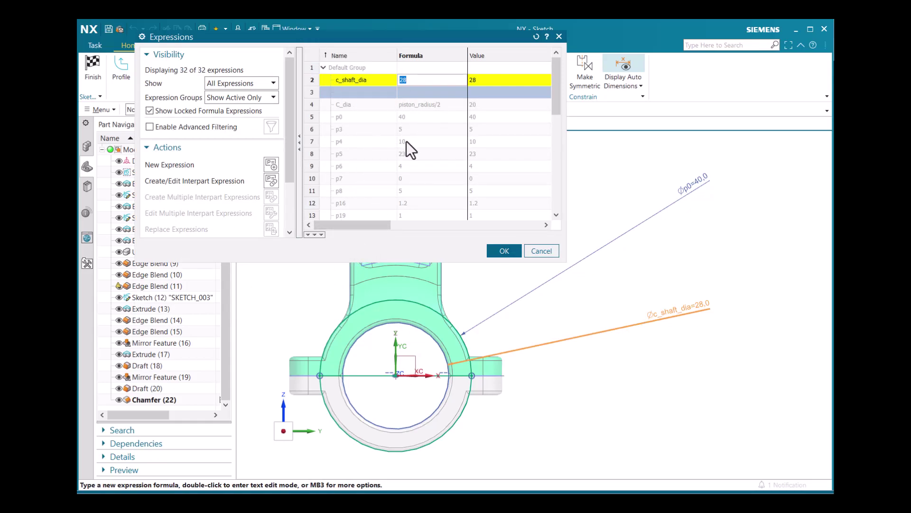
text(pi)
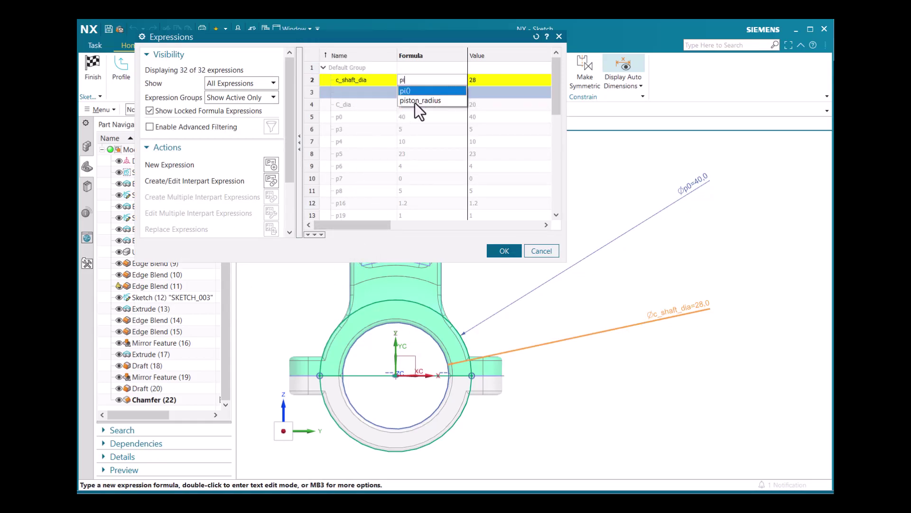
click(415, 102)
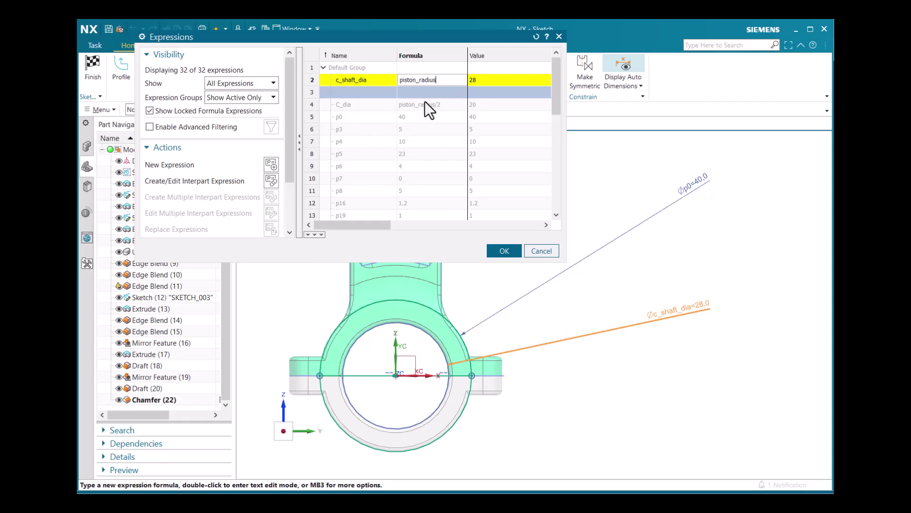
click(425, 109)
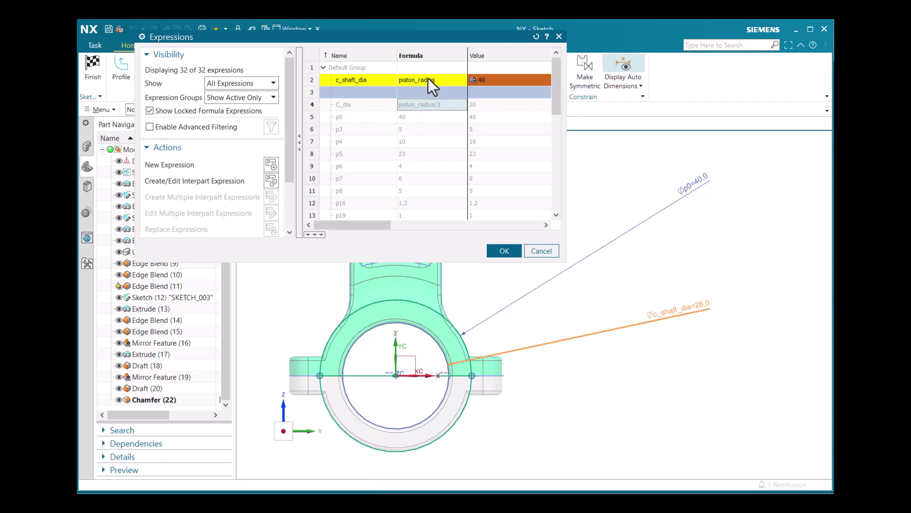
- Start a conditional formula for c_shaft_dia in the Conditional Builder, giving 28 if piston_radius<=30
right_click(428, 78)
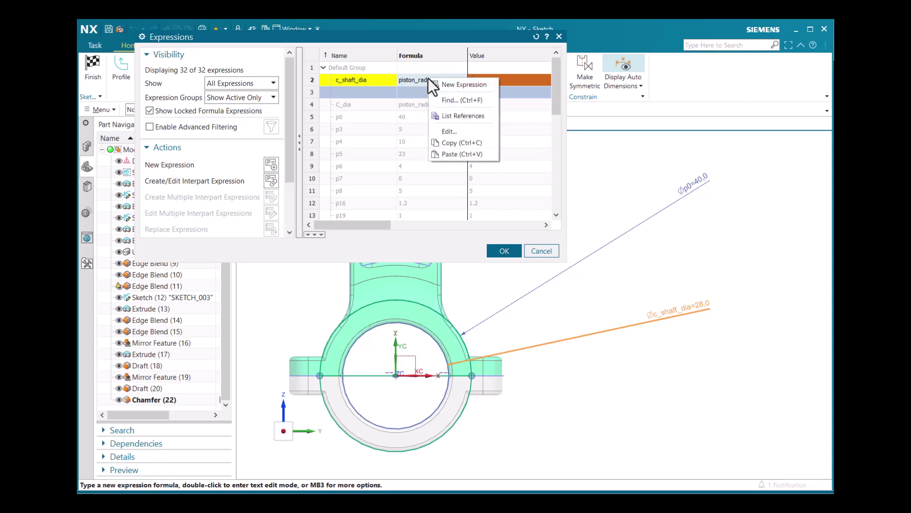
click(451, 132)
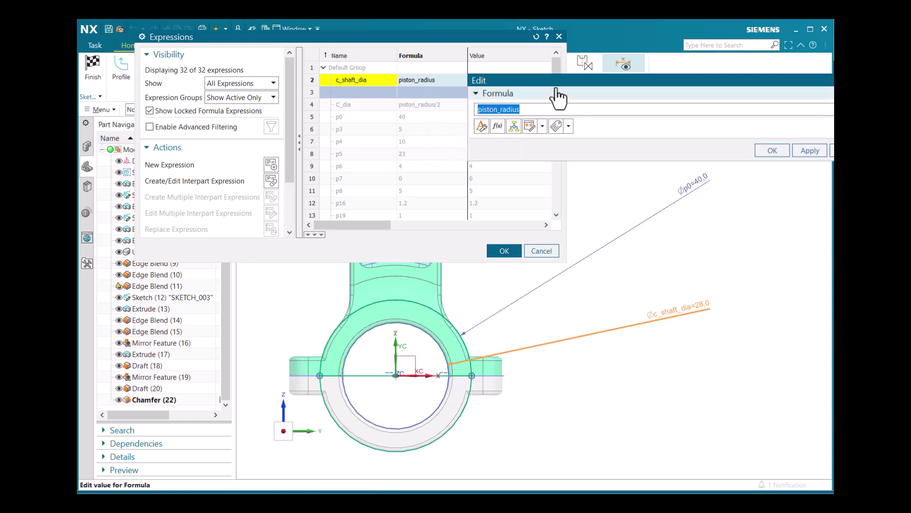
drag(546, 86, 406, 138)
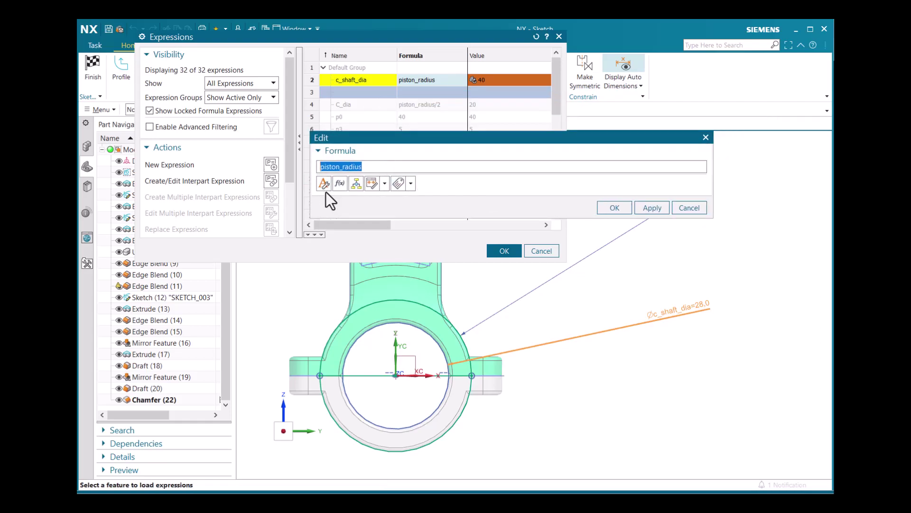
click(356, 183)
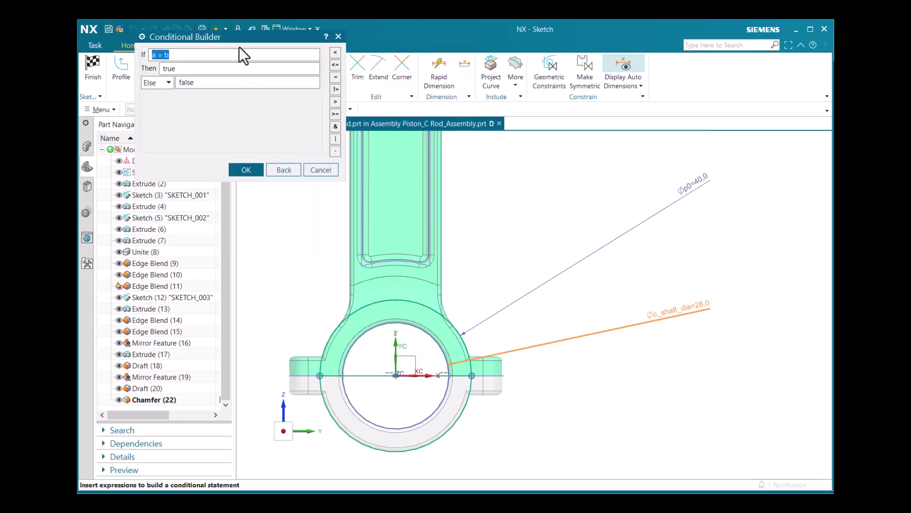
drag(238, 40, 420, 166)
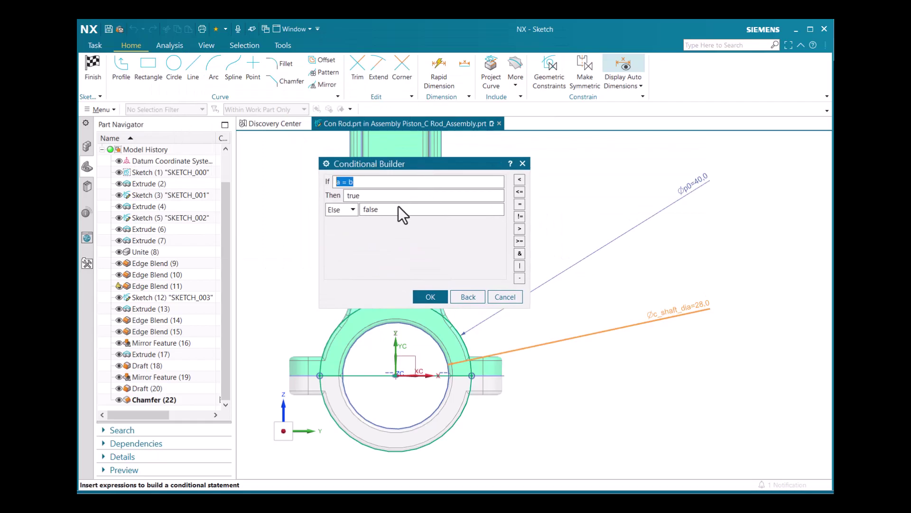
text(pist)
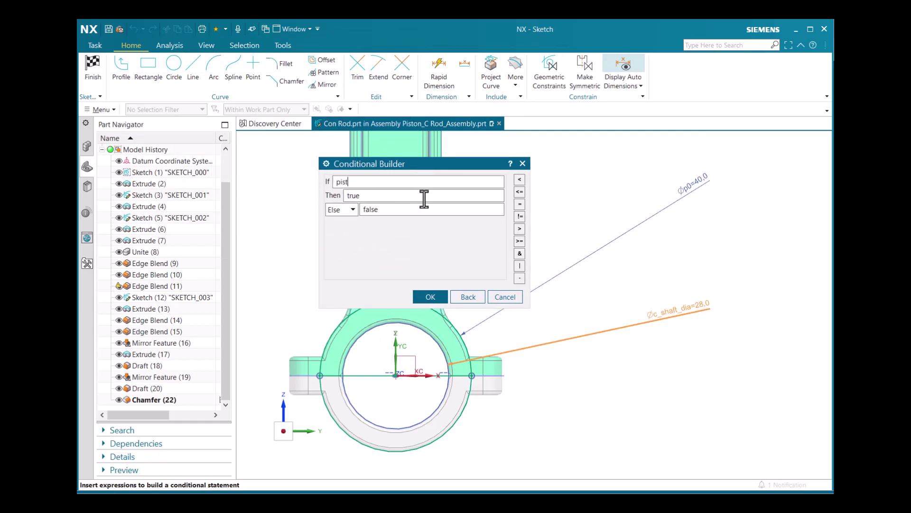
text(on_radius)
click(519, 192)
text(30)
double_click(354, 195)
text(28)
- Add an Else If branch to the c_shaft_dia conditional that gives 30 when piston_radius<=35
key(Tab)
key(Down)
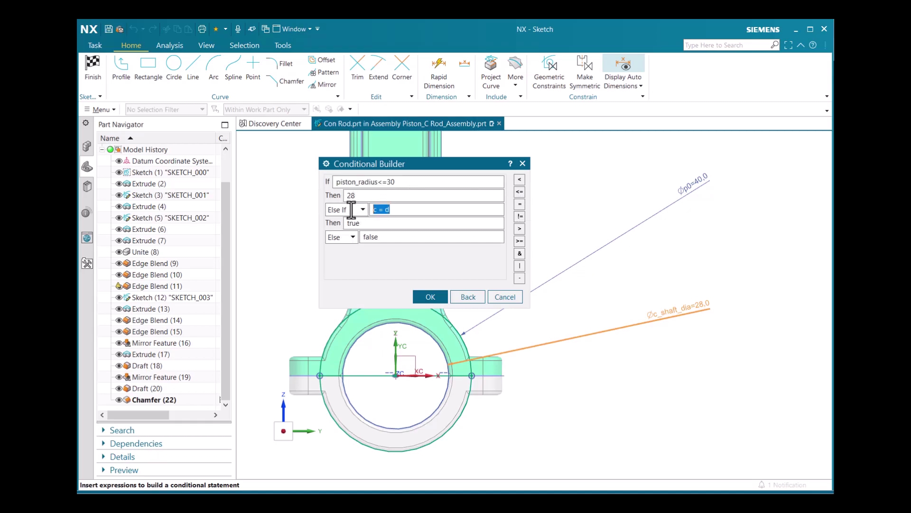
key(BackSpace)
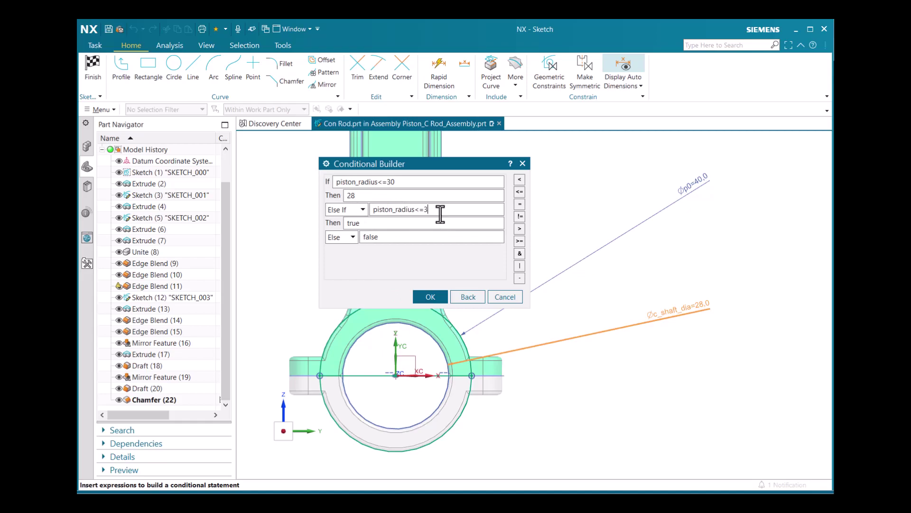
text(5)
click(357, 222)
key(BackSpace)
text(e)
key(ctrl+a)
text(30)
- Set the final Else value of the conditional to 32 and accept the completed c_shaft_dia formula
click(355, 238)
click(401, 237)
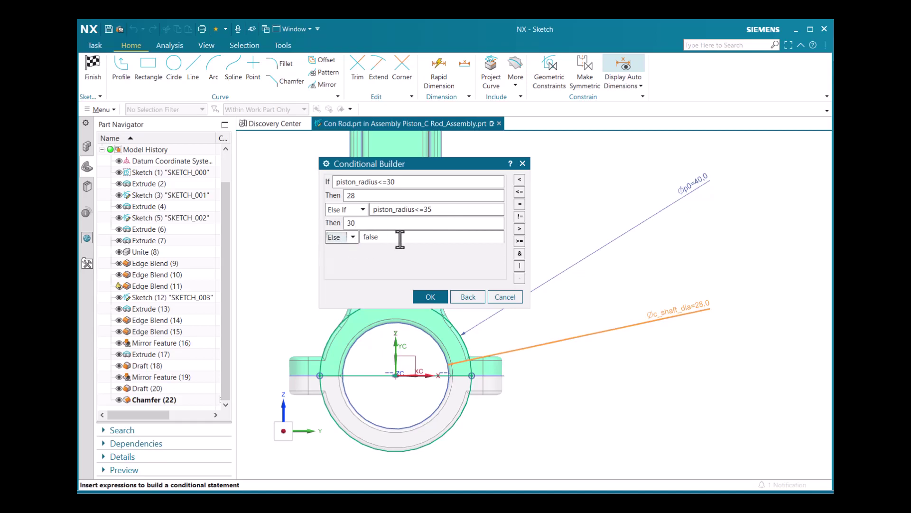
drag(400, 238, 328, 237)
text(32)
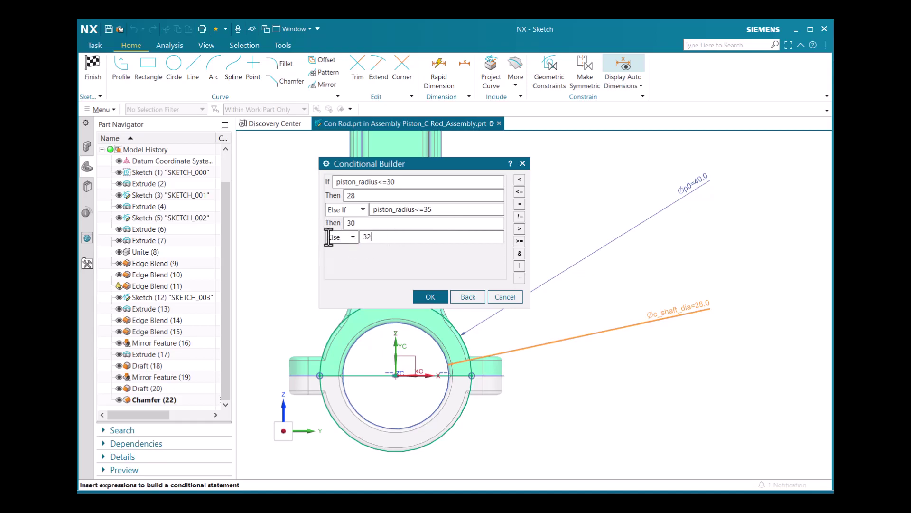
click(431, 296)
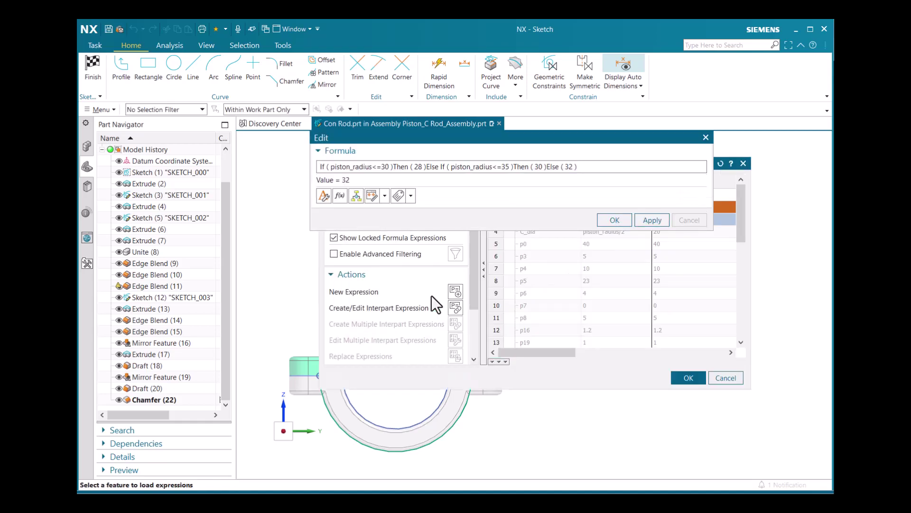
click(613, 221)
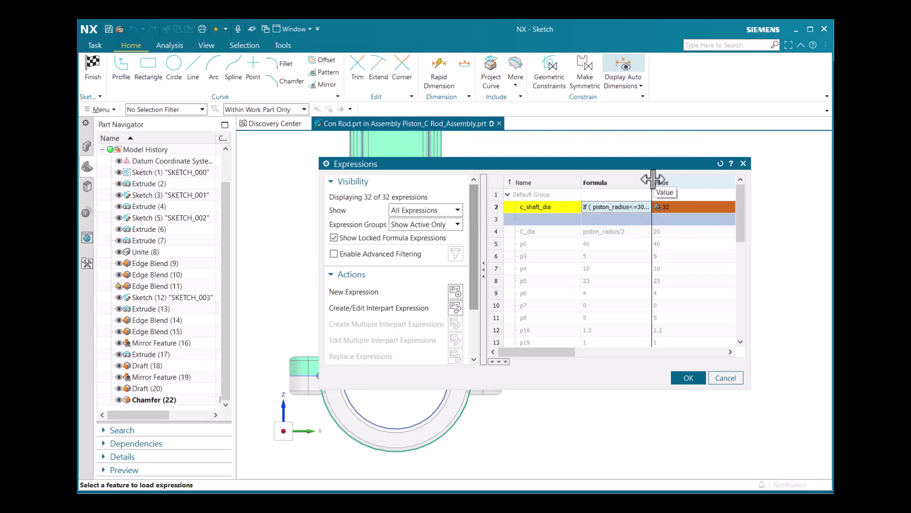
- Apply the conditional c_shaft_dia expression to the connecting rod's shaft hole dimension and finish the sketch
mouse_move(653, 179)
mouse_down()
mouse_move(676, 180)
mouse_move(665, 181)
mouse_up()
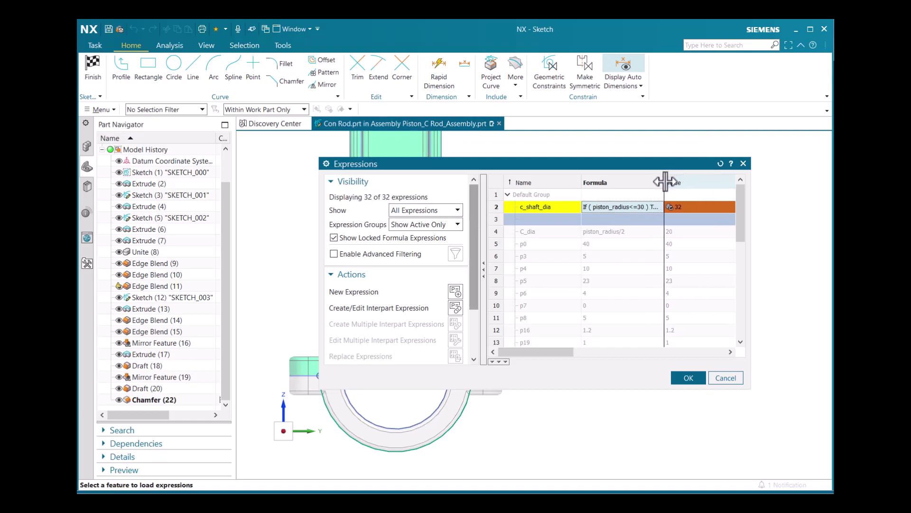
click(687, 378)
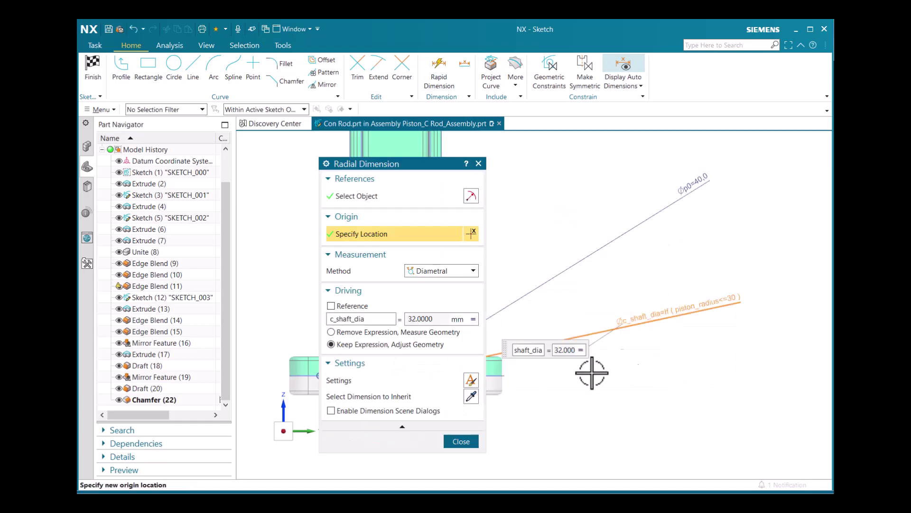
click(460, 441)
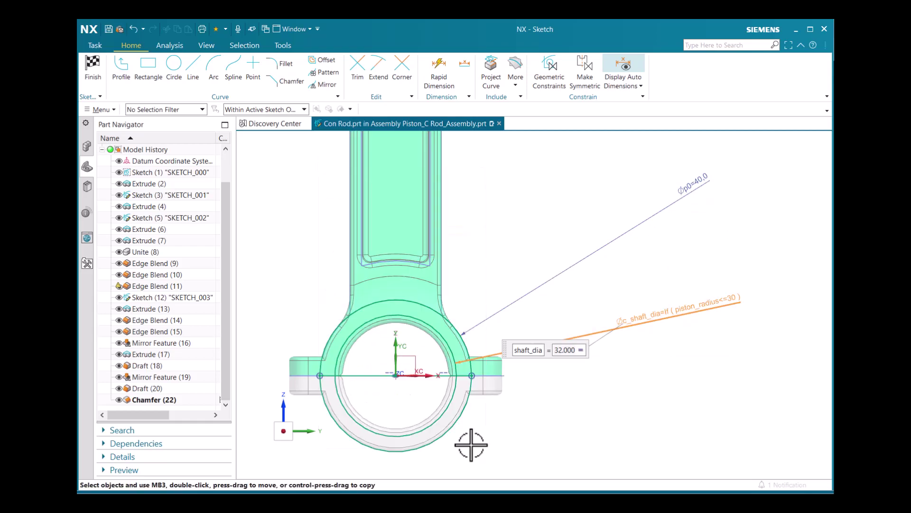
click(97, 65)
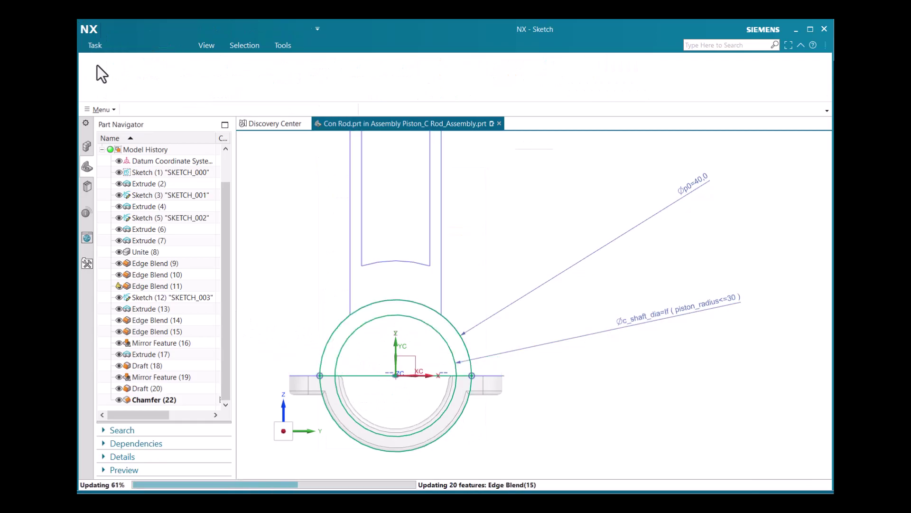
- Make Con CAP the work part and open its SKETCH_000 for editing
scroll(474, 463, up, 3)
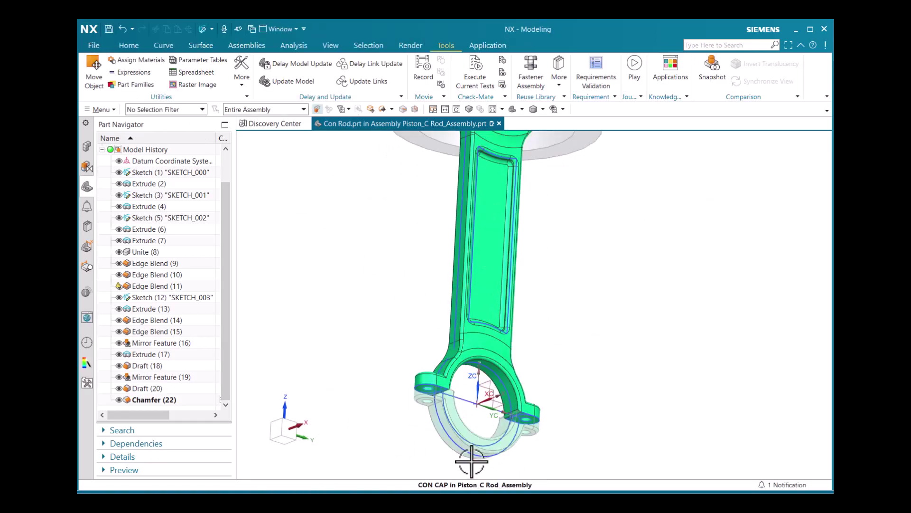
click(87, 147)
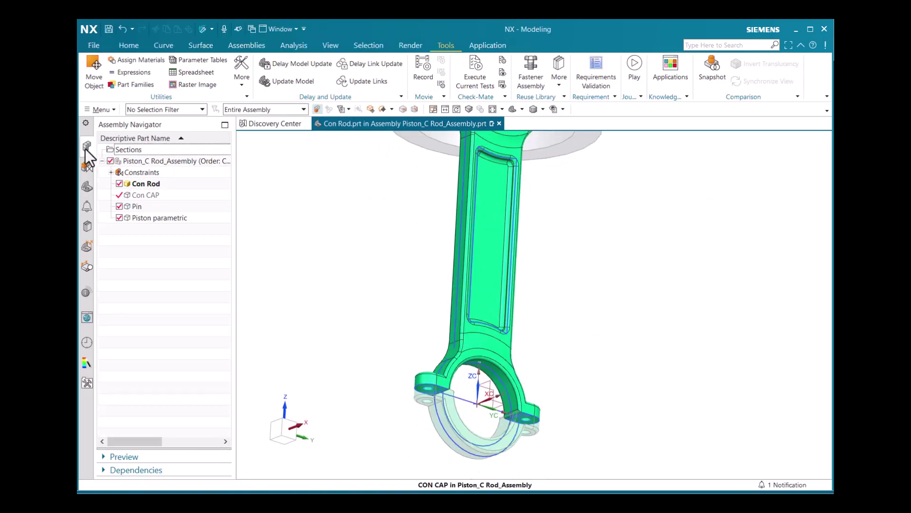
double_click(147, 195)
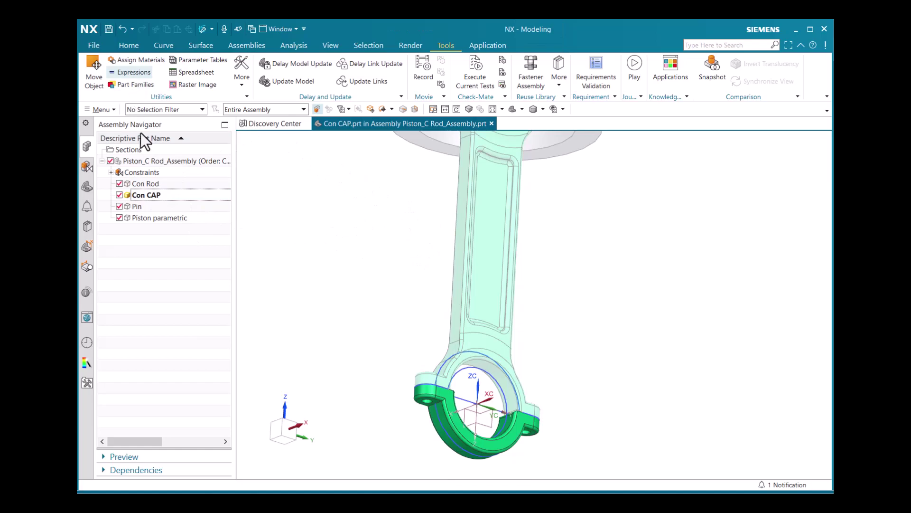
click(86, 188)
click(146, 196)
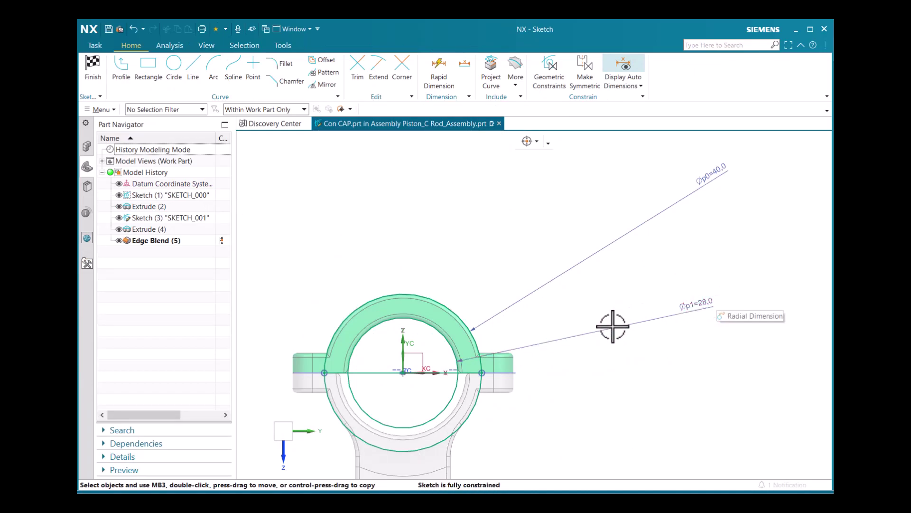
- Link the cap's inner hole diameter p1 to the c_shaft_dia expression of Con Rod.prt with a single interpart expression
right_click(705, 305)
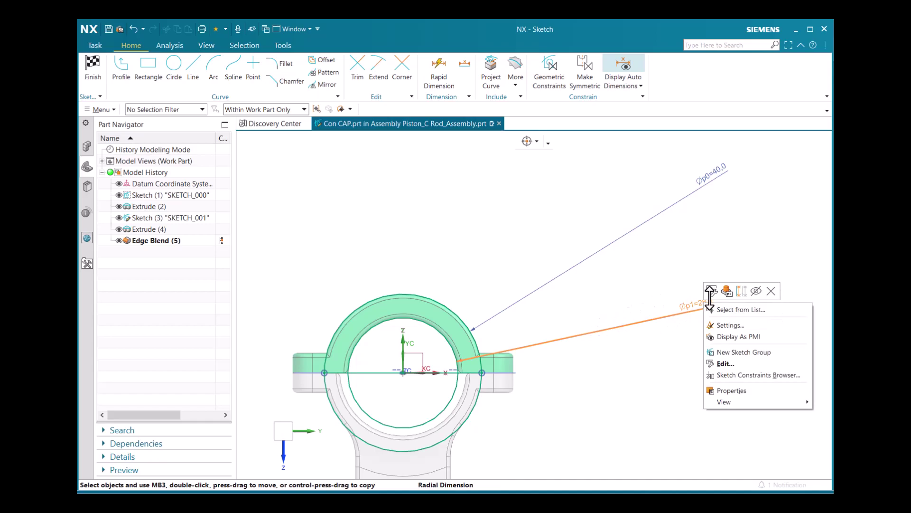
click(713, 293)
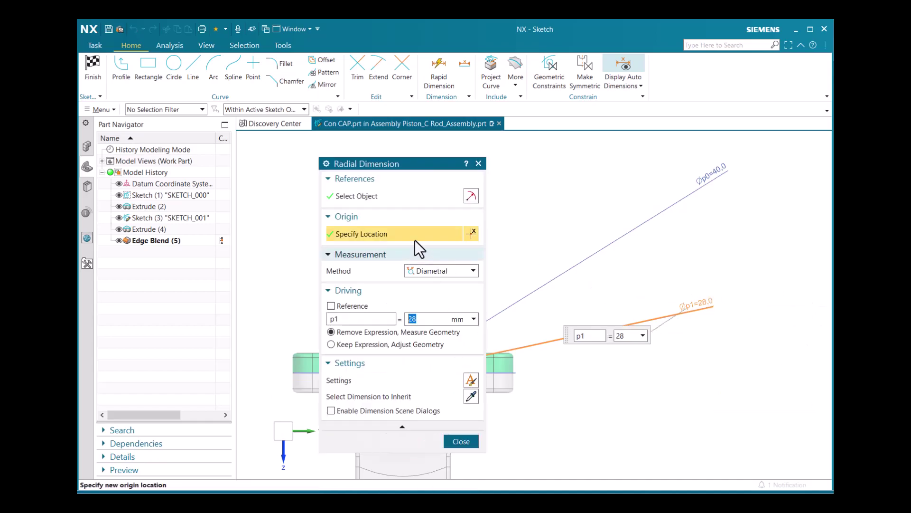
click(473, 318)
click(485, 343)
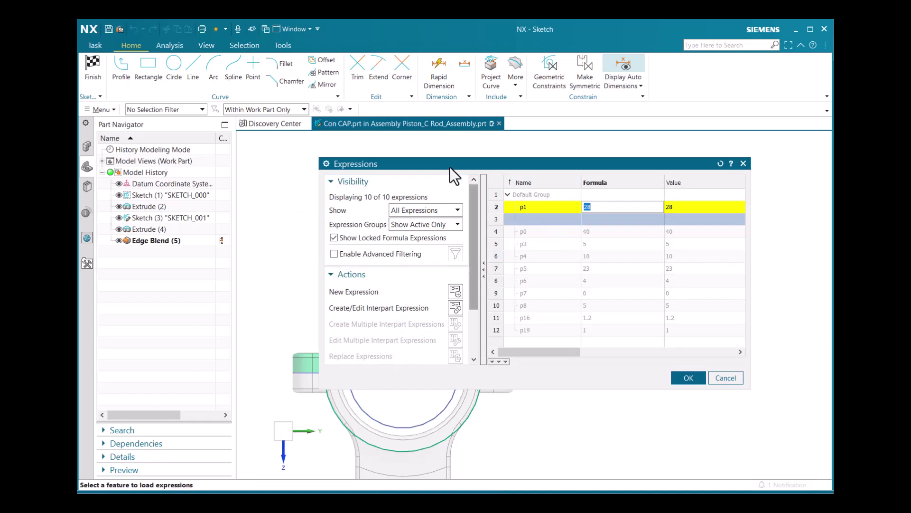
drag(450, 164, 417, 138)
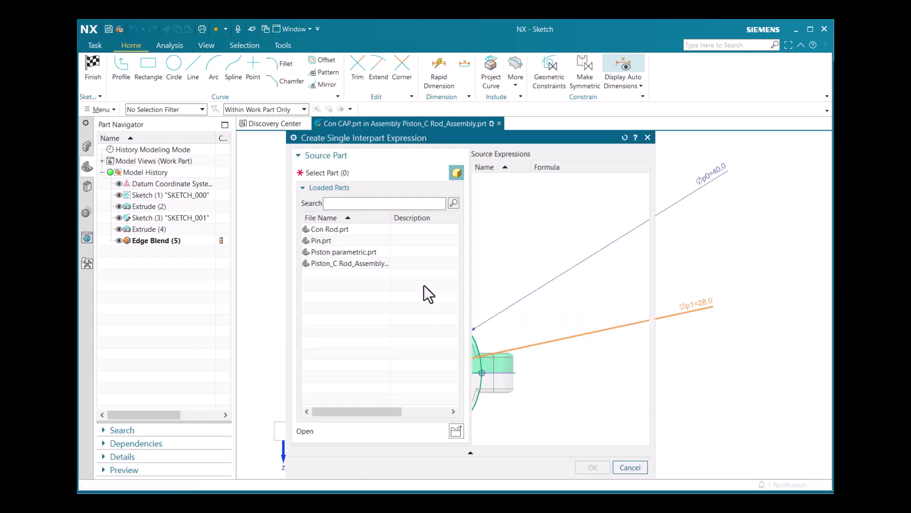
click(423, 283)
mouse_move(337, 233)
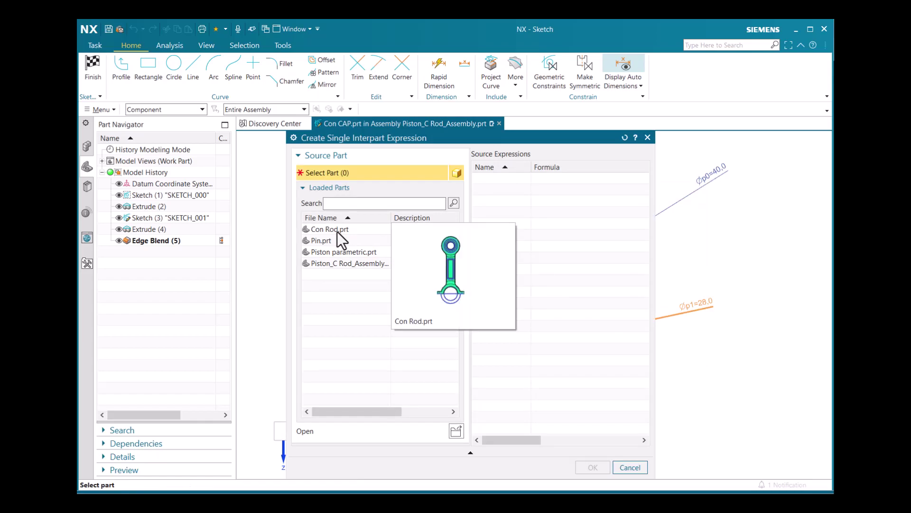
click(337, 231)
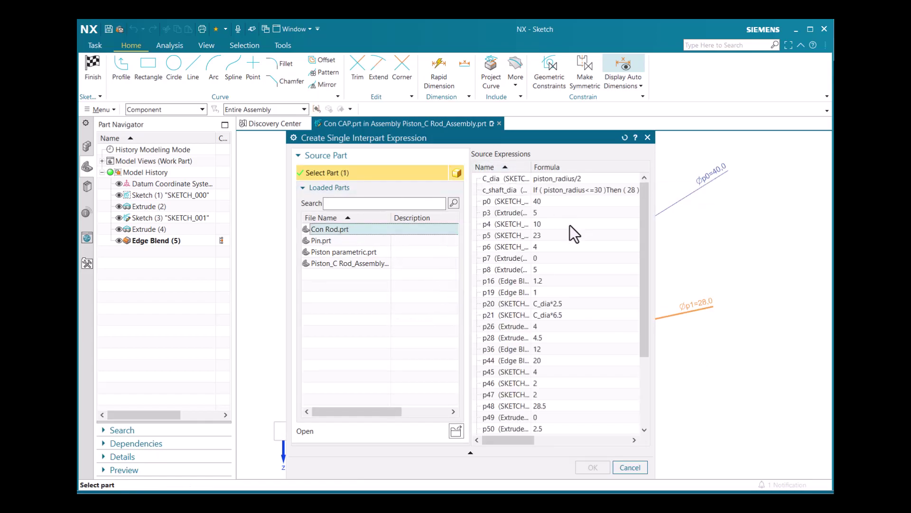
click(508, 192)
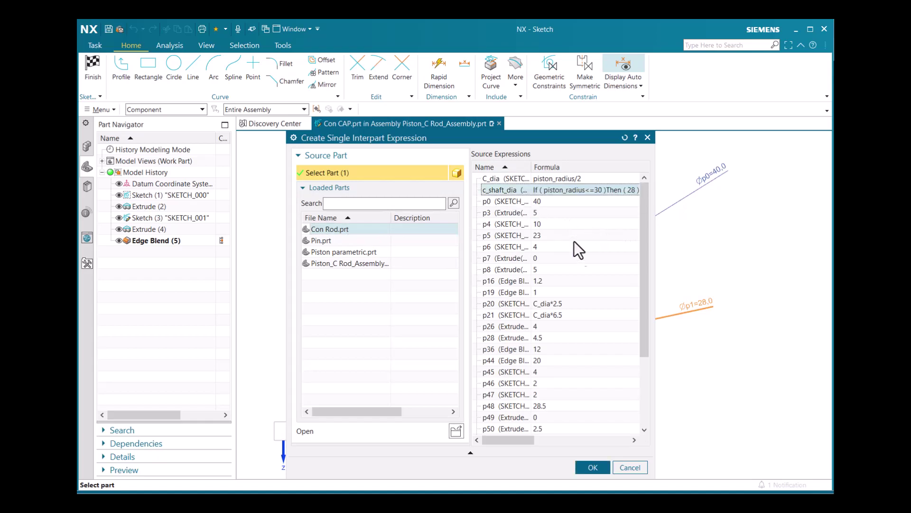
click(594, 467)
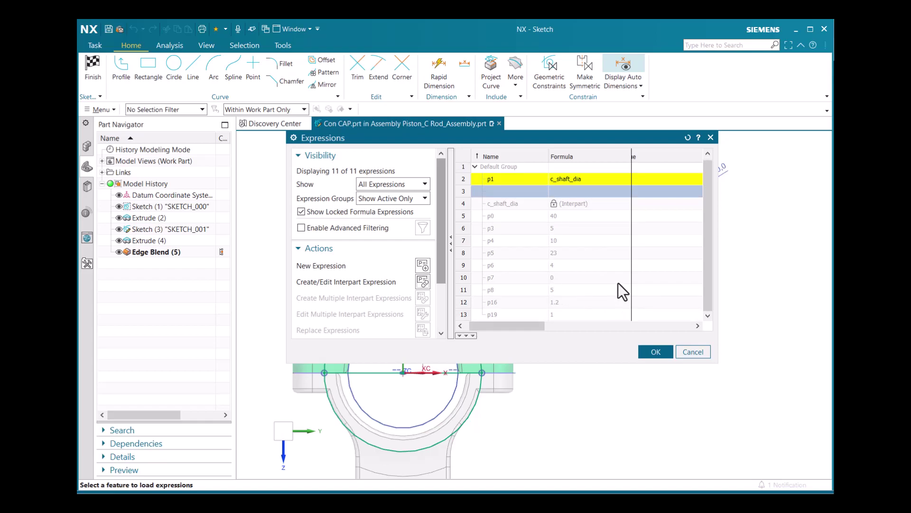
- Apply the c_shaft_dia link to the cap's hole diameter dimension and finish the sketch
click(656, 353)
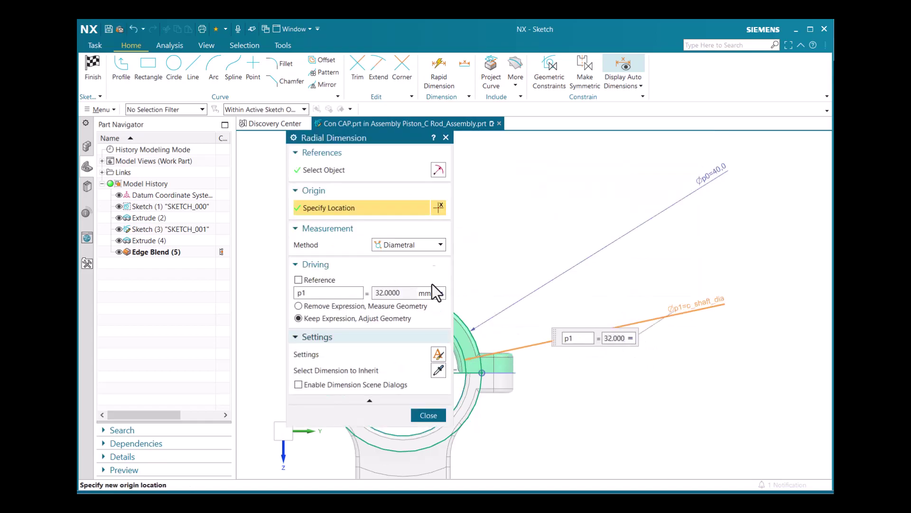
click(443, 138)
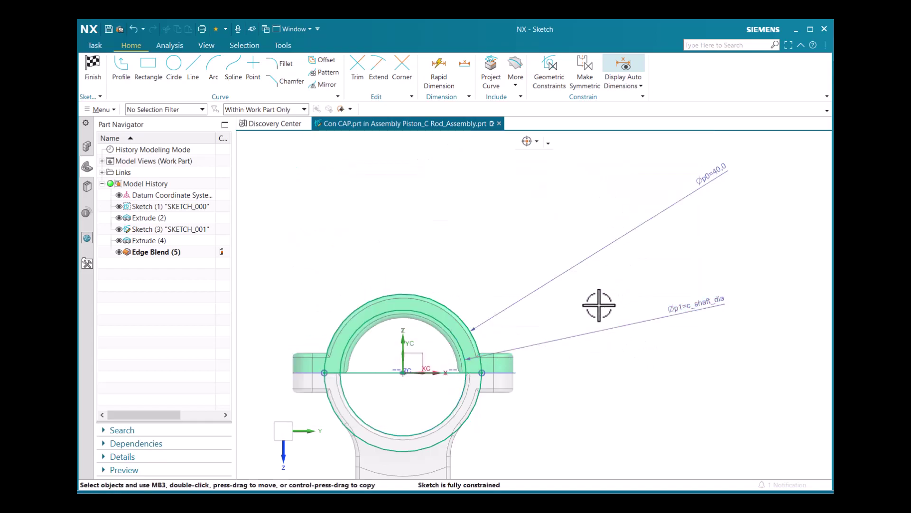
click(96, 75)
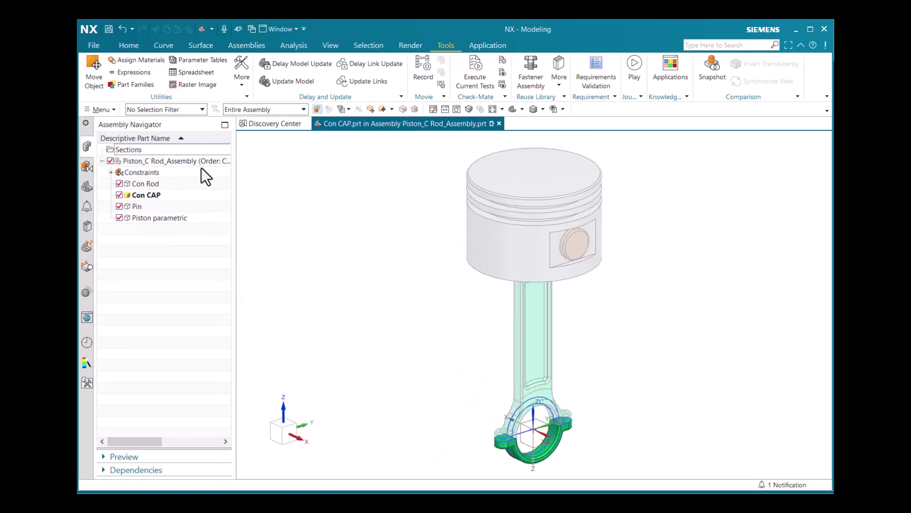
- Return to the top-level assembly, then bring up the expressions of Piston parametric as the work part
double_click(182, 161)
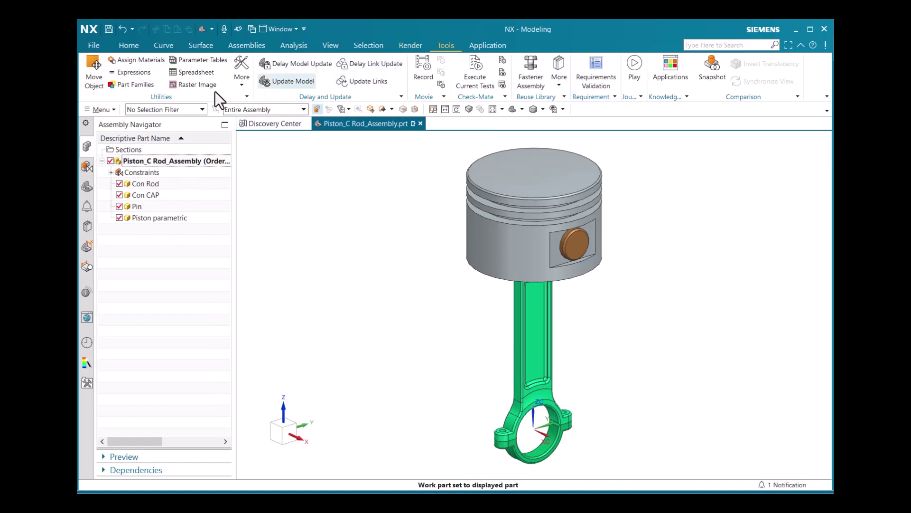
click(117, 76)
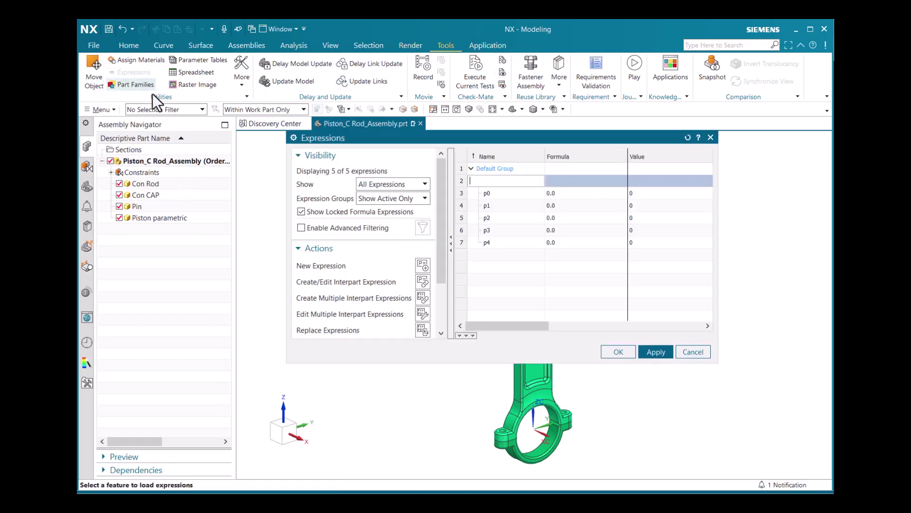
double_click(157, 217)
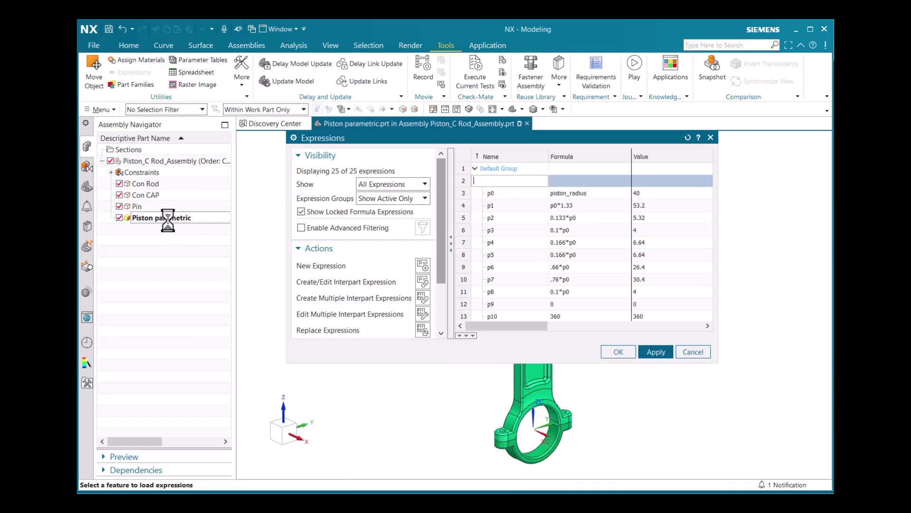
drag(510, 138, 328, 124)
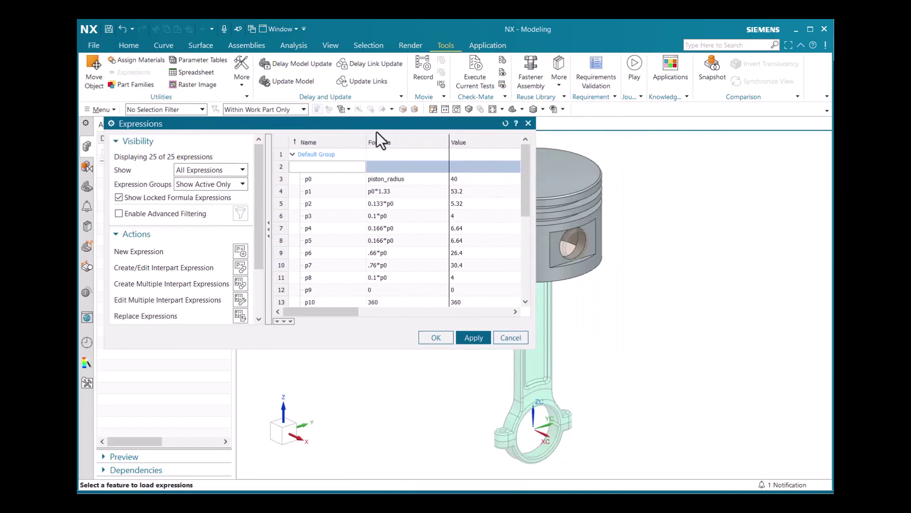
- Set the piston_radius expression to 30, apply it to the model and close the expressions list
scroll(606, 171, down, 2)
scroll(554, 172, up, 1)
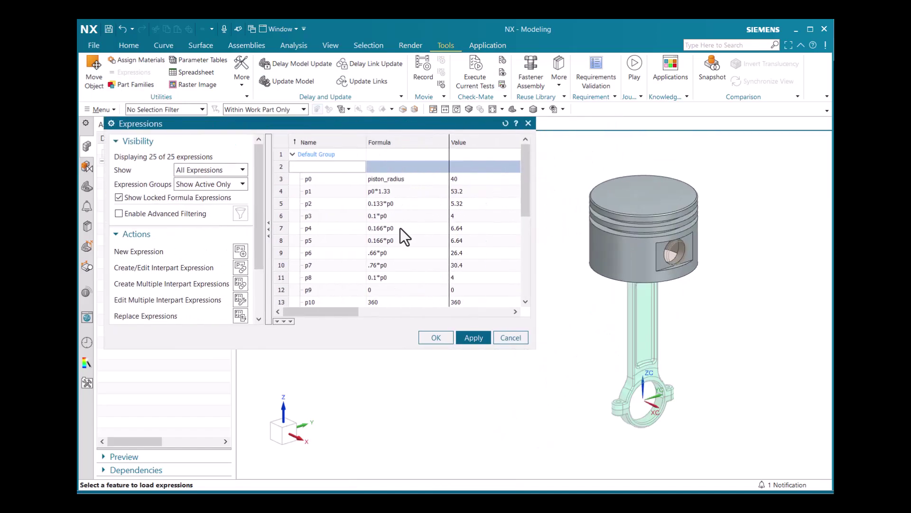
scroll(348, 275, down, 5)
double_click(378, 301)
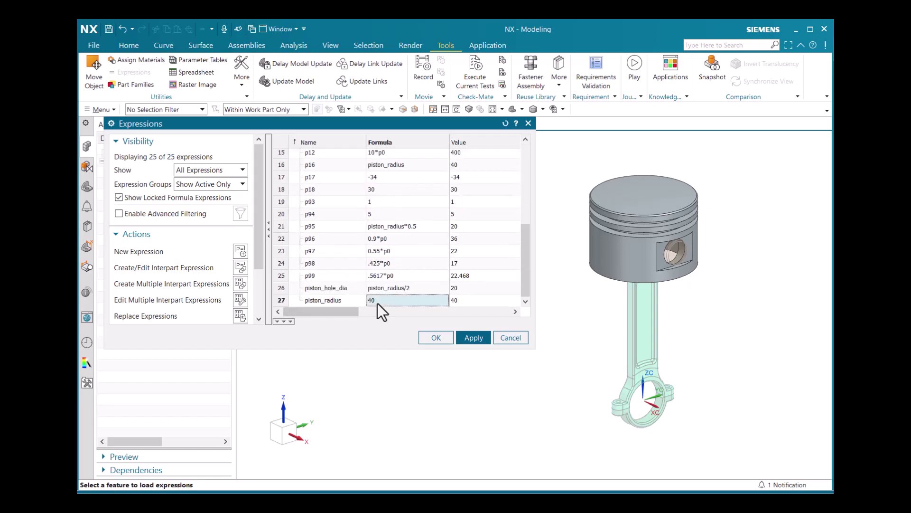
text(3)
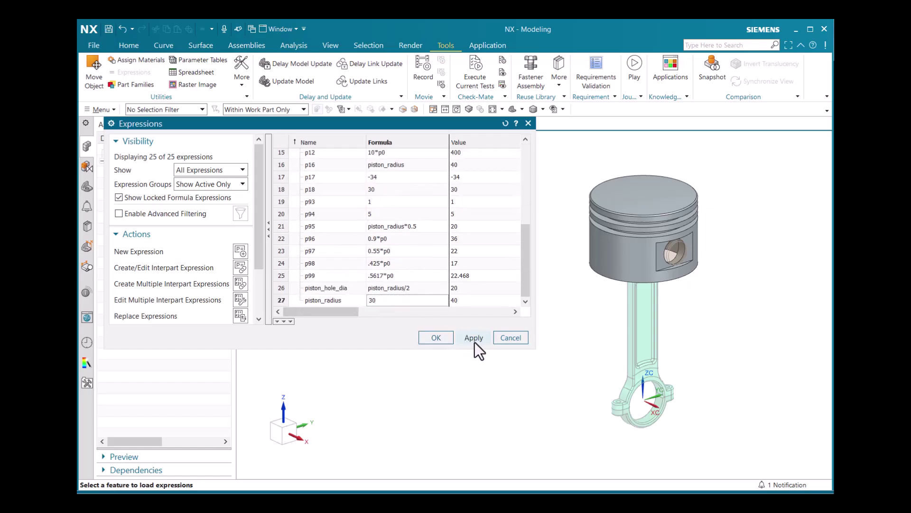
text(0)
click(474, 338)
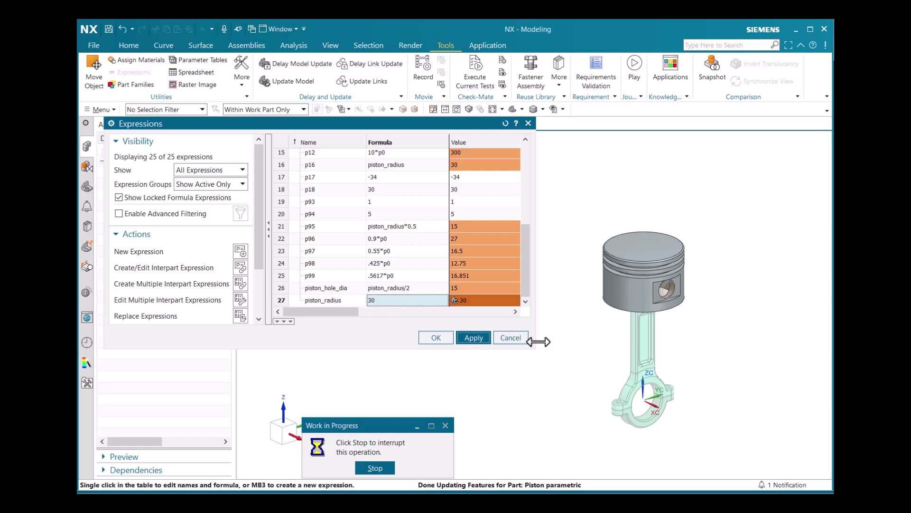
middle_drag(677, 350, 685, 271)
scroll(688, 285, up, 5)
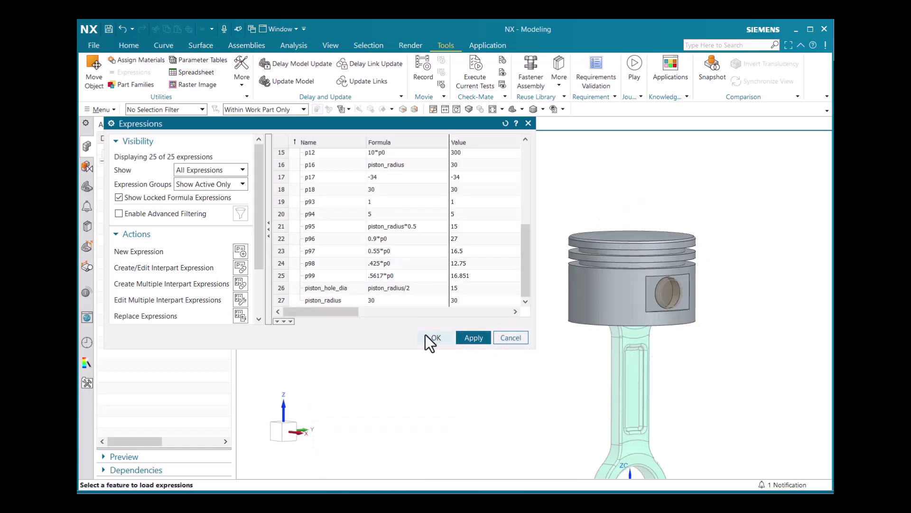
click(450, 337)
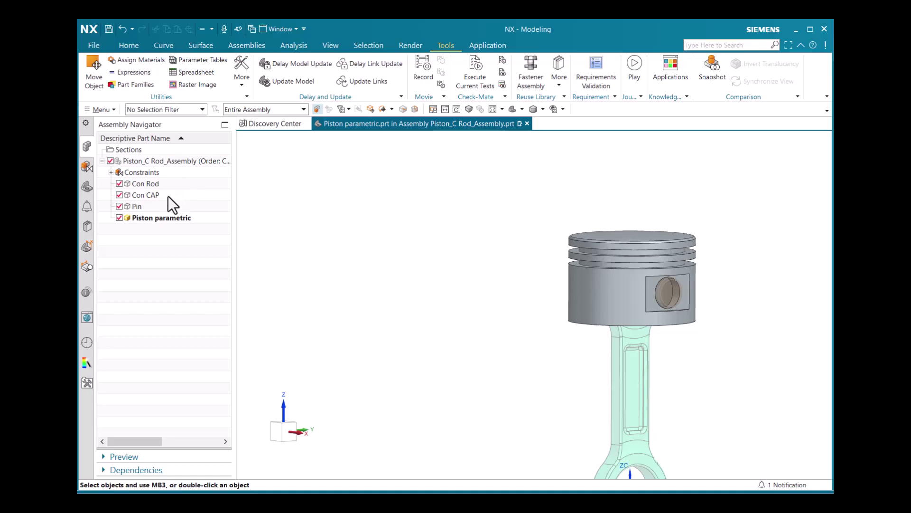
- Make Con Rod the work part and review its expressions for formulas driven by C_dia
double_click(147, 183)
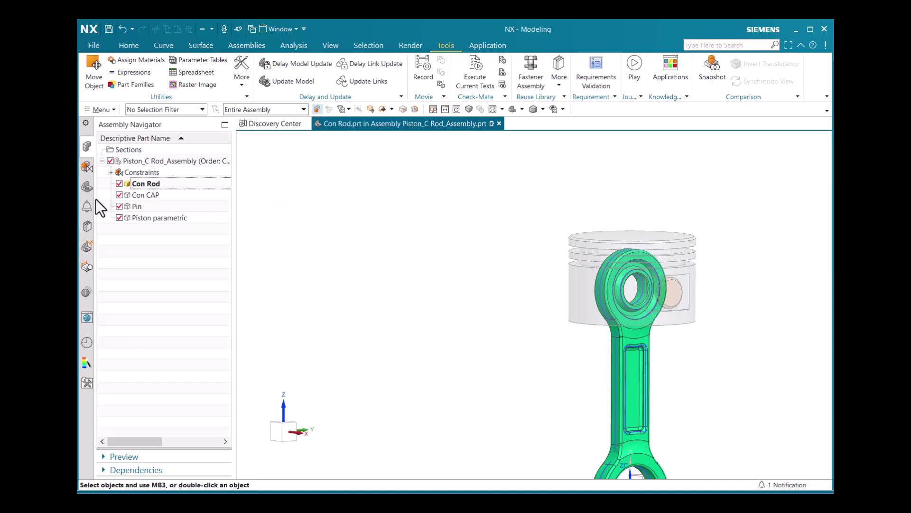
click(85, 188)
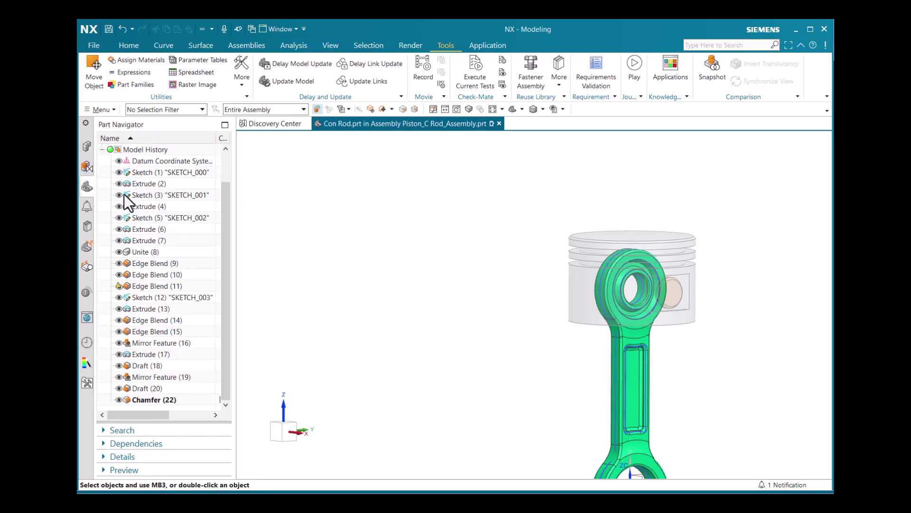
click(150, 72)
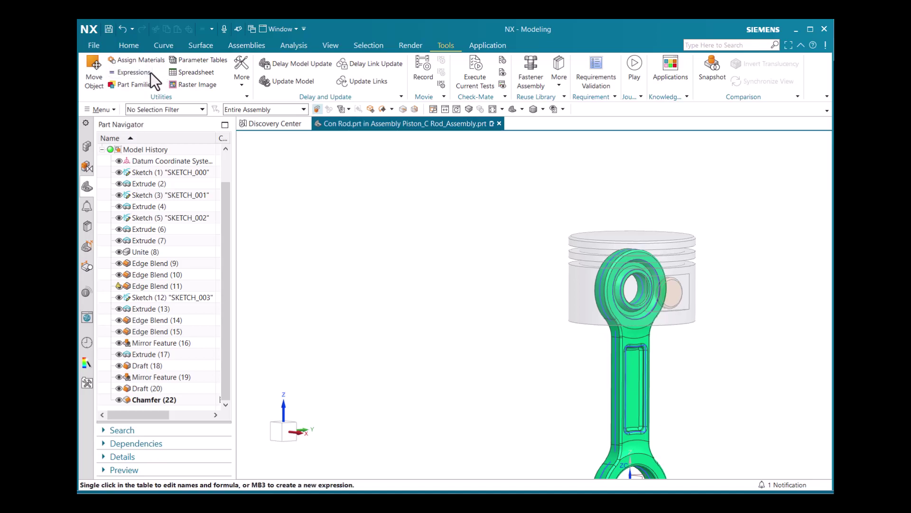
scroll(402, 218, down, 3)
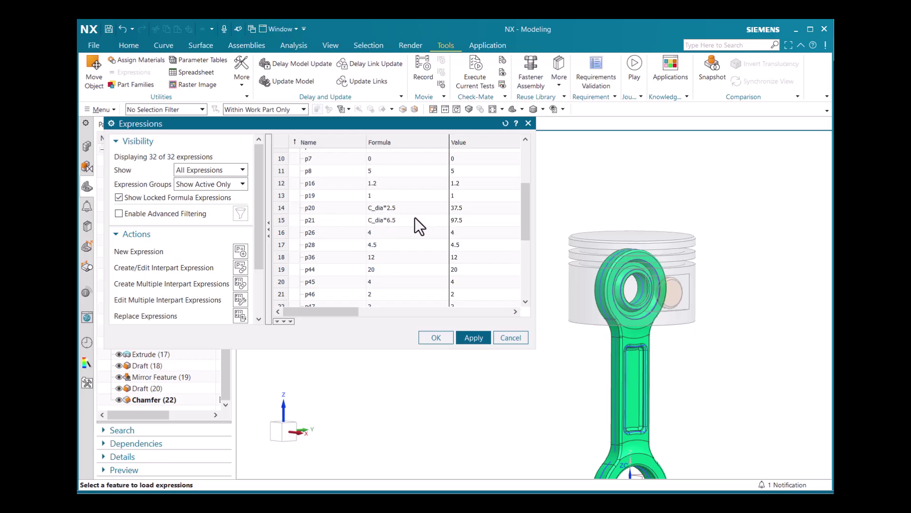
scroll(391, 232, down, 1)
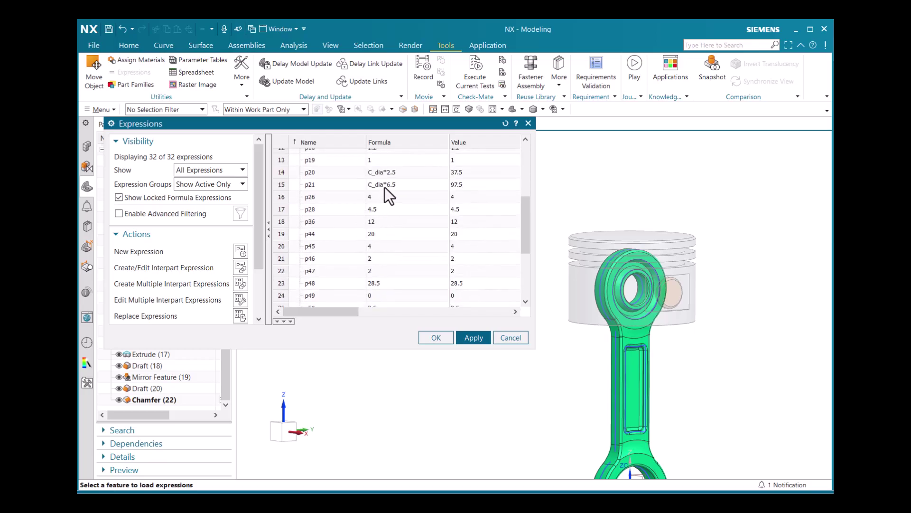
scroll(389, 179, up, 4)
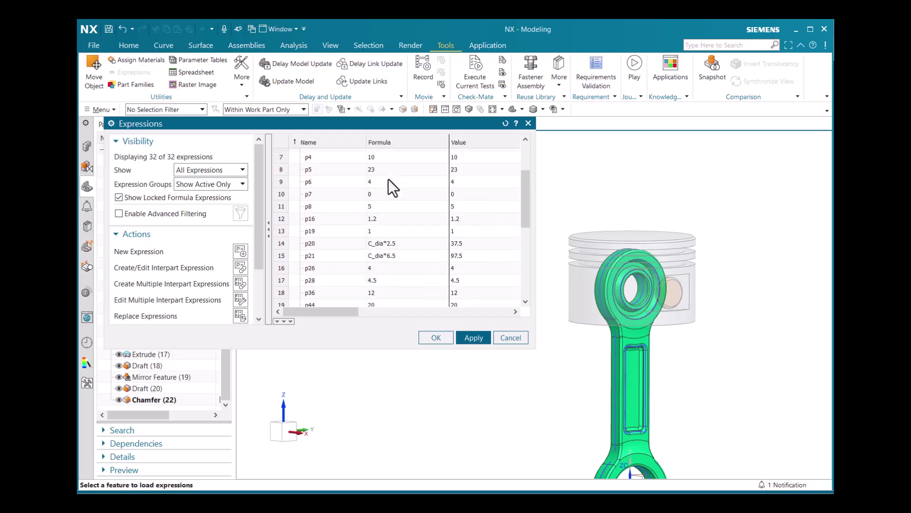
scroll(351, 207, down, 3)
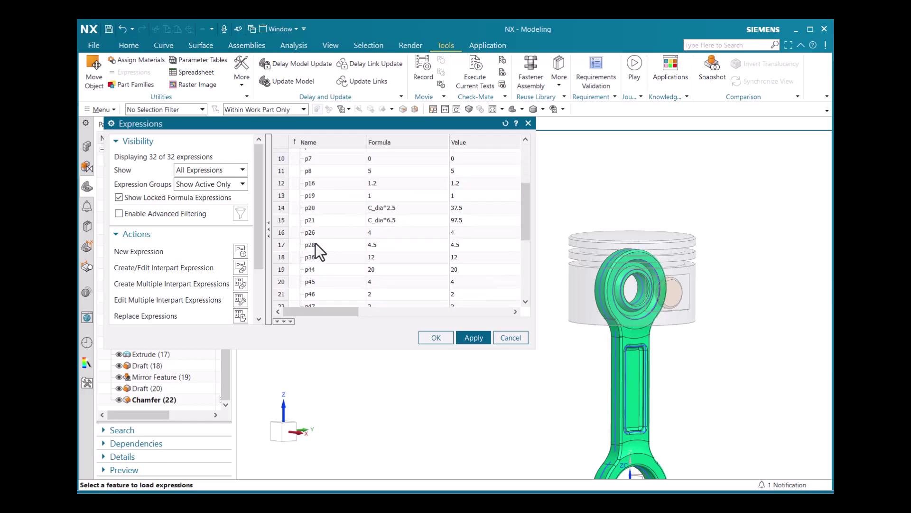
scroll(392, 229, down, 4)
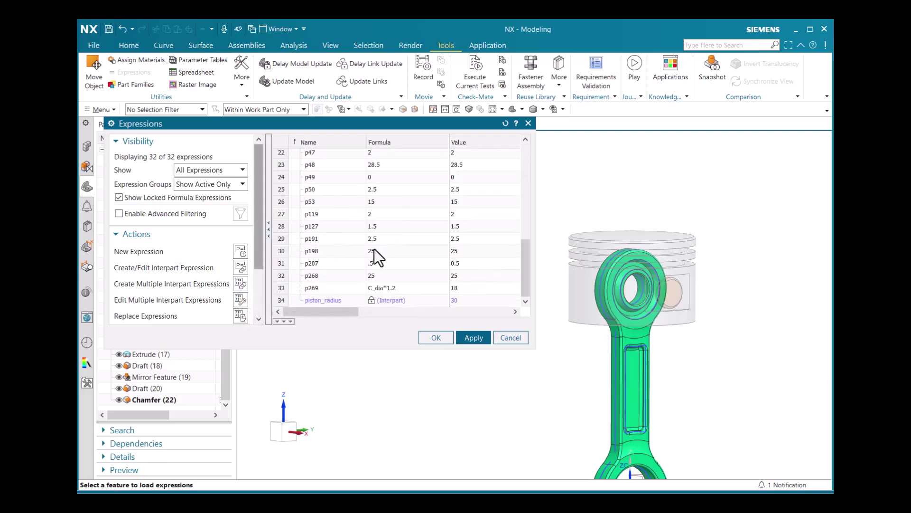
- Create a single interpart expression in Con Rod that links to the piston hole diameter expression of Piston parametric.prt
click(241, 266)
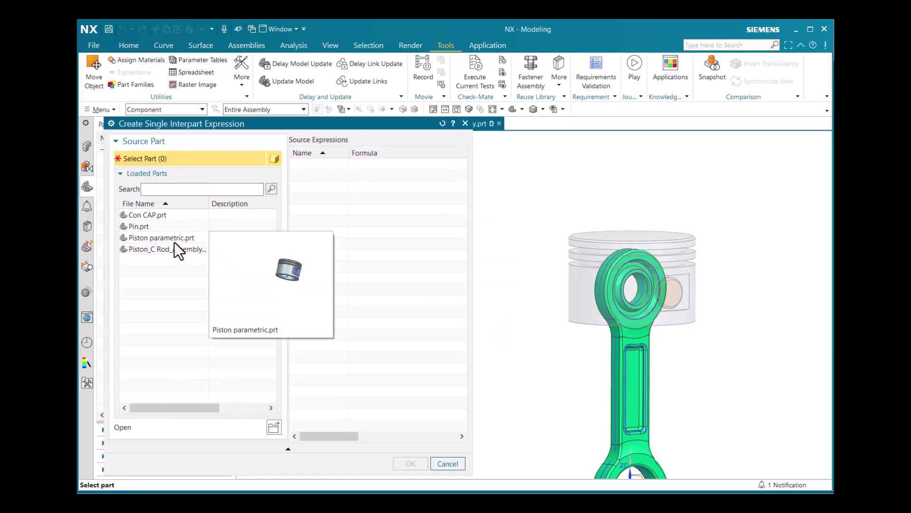
click(176, 239)
scroll(423, 320, down, 1)
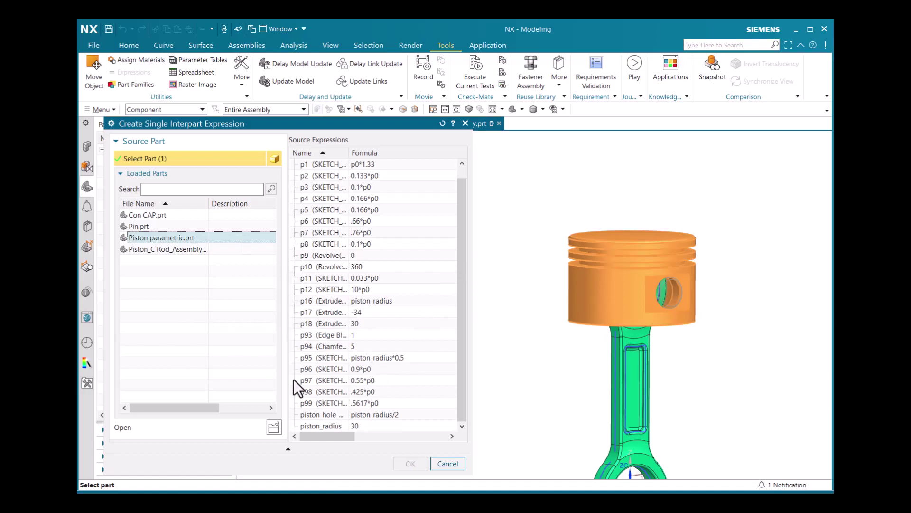
click(326, 414)
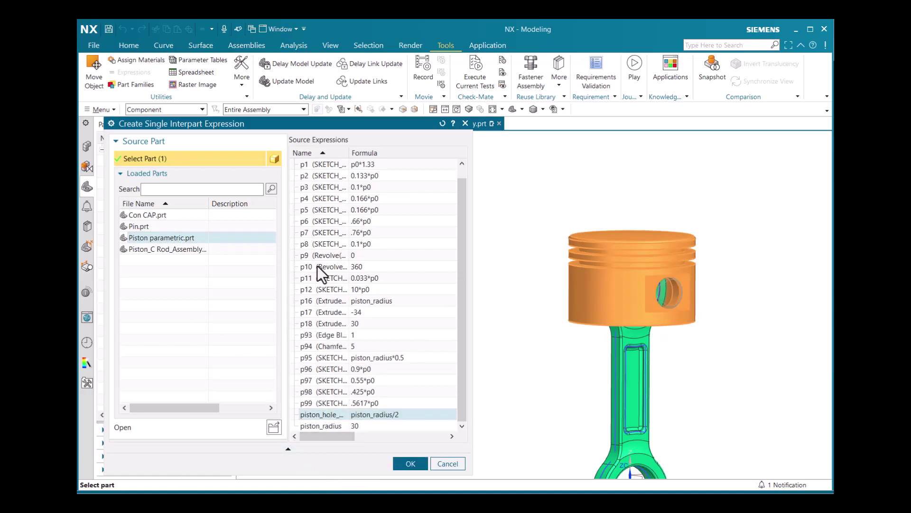
click(409, 463)
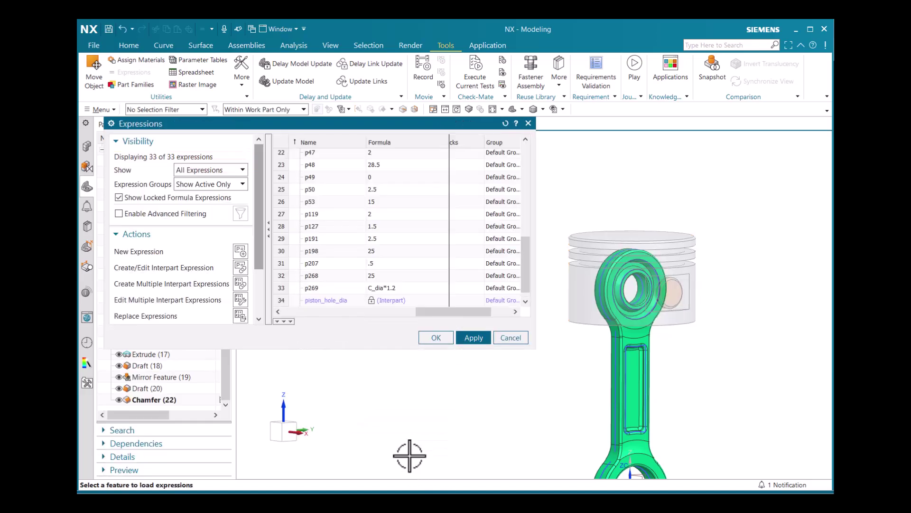
- Replace the expression C_dia with piston_hole_dia throughout the Con Rod formulas, using the Named filter type
click(240, 316)
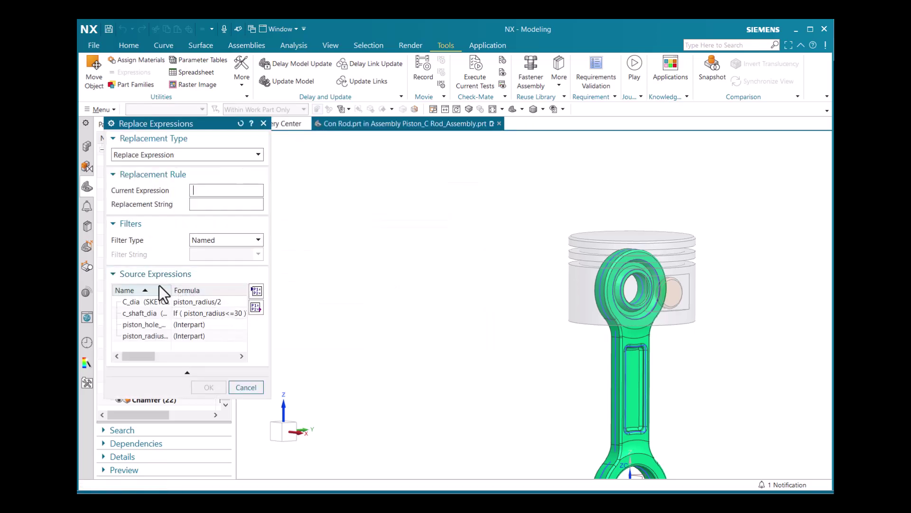
click(203, 191)
text(c)
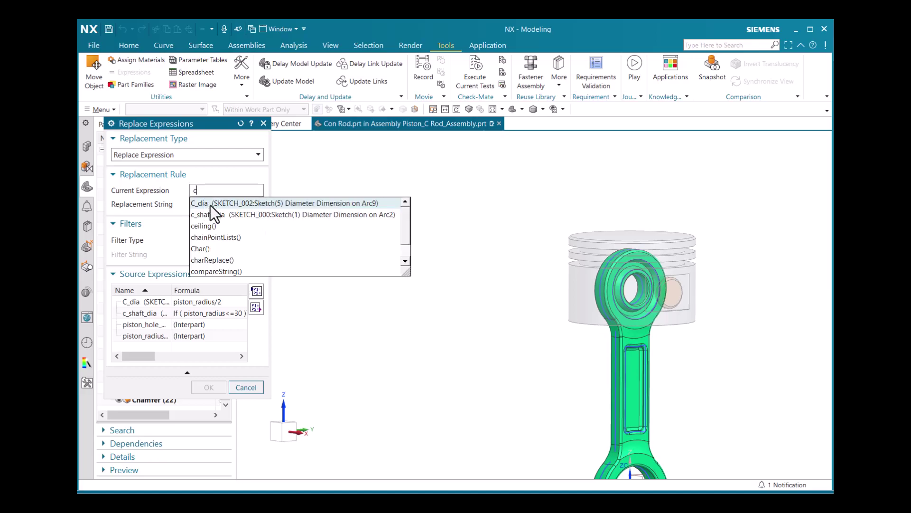
click(210, 204)
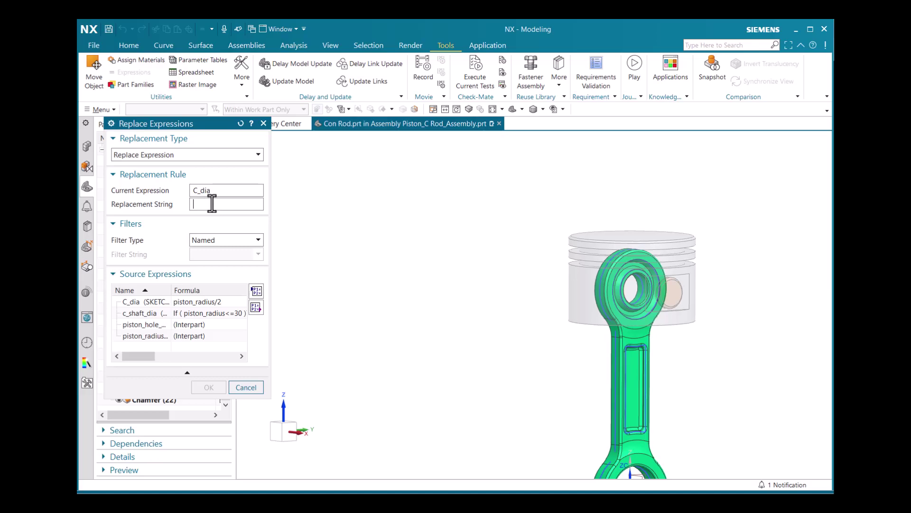
text(pi)
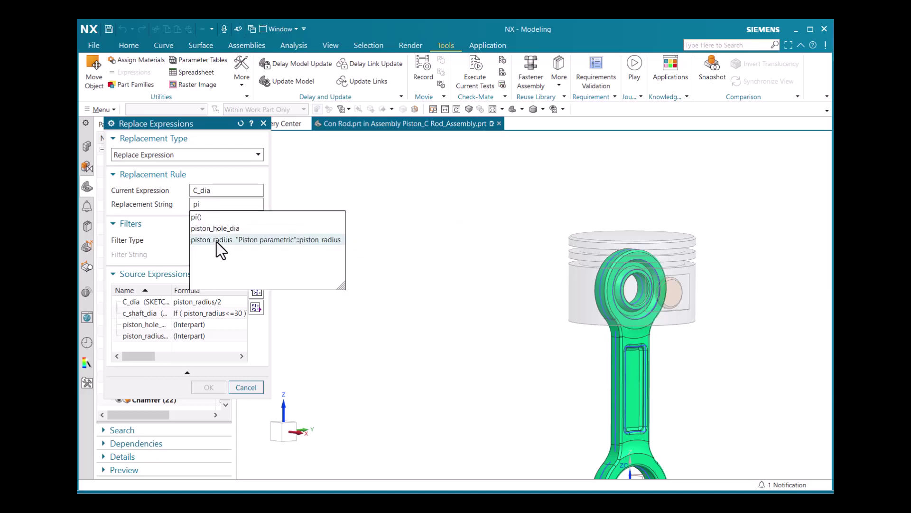
click(218, 228)
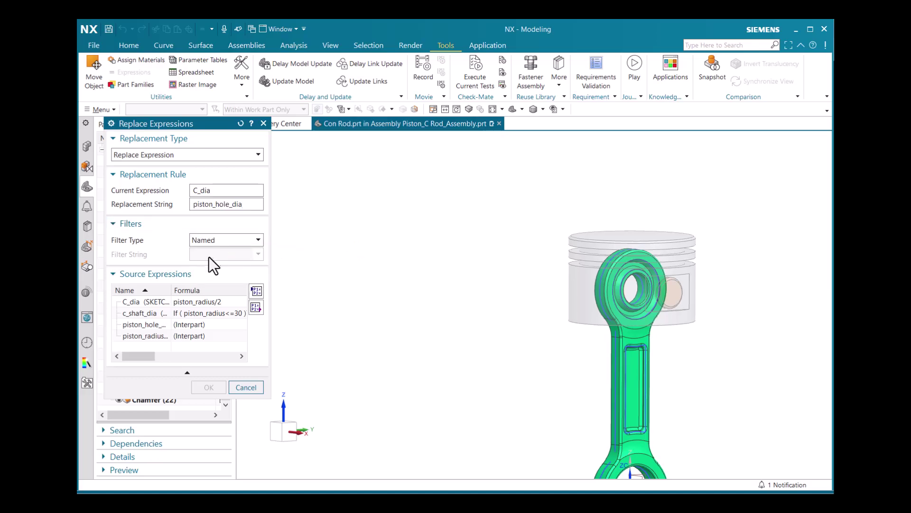
click(212, 244)
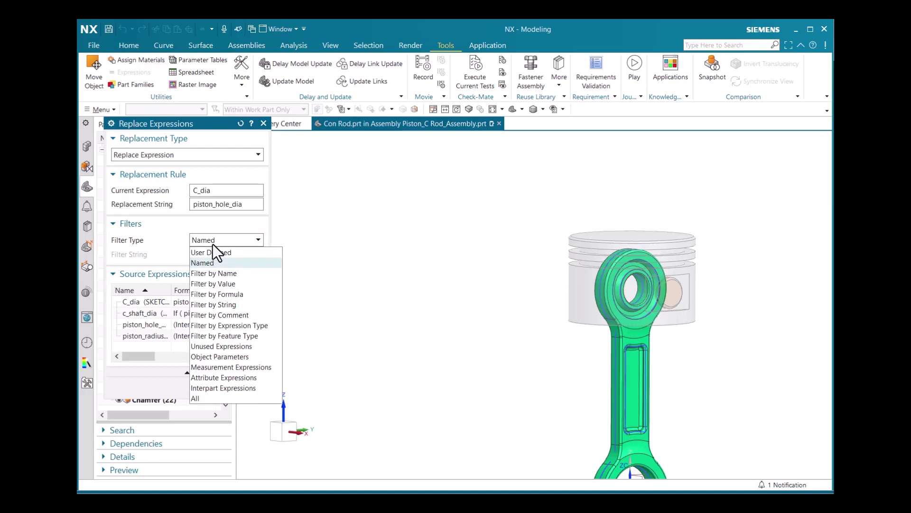
click(215, 263)
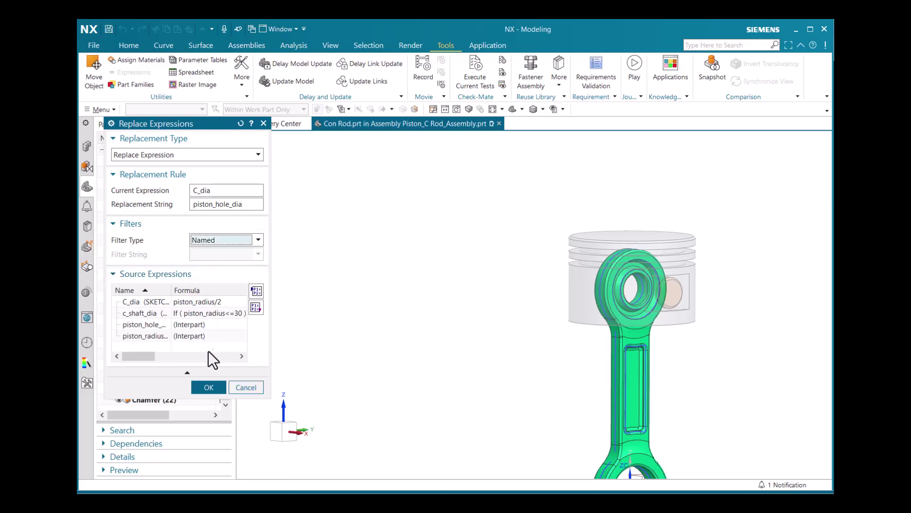
click(210, 388)
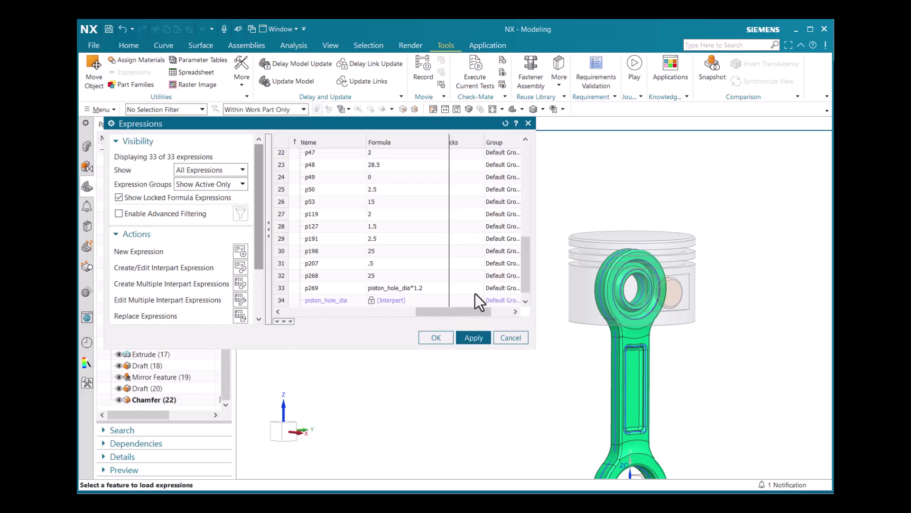
- Check the replaced formulas of p20 and p21, apply them to the connecting rod and close the expressions list
scroll(386, 210, up, 4)
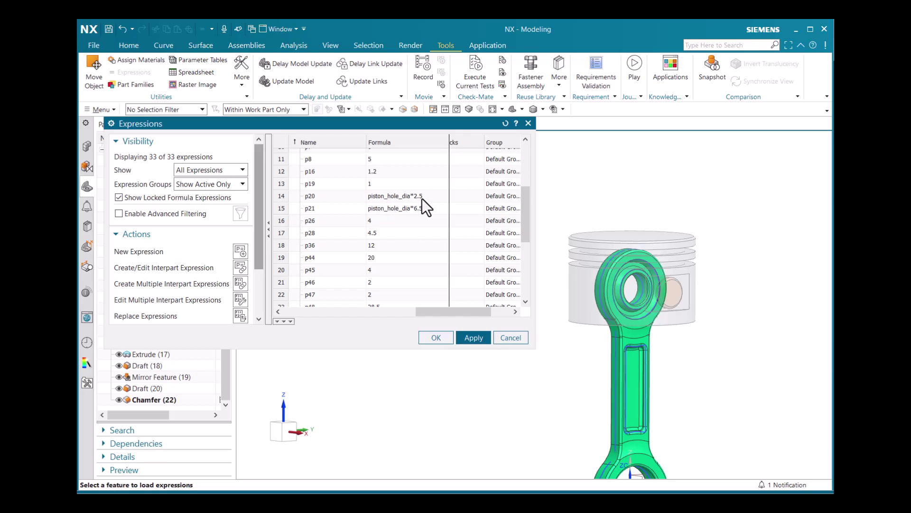
click(477, 340)
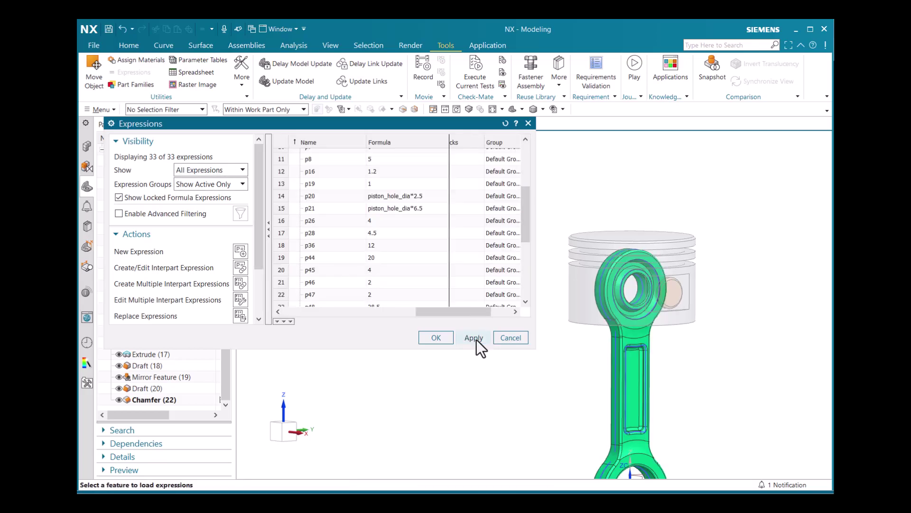
click(528, 123)
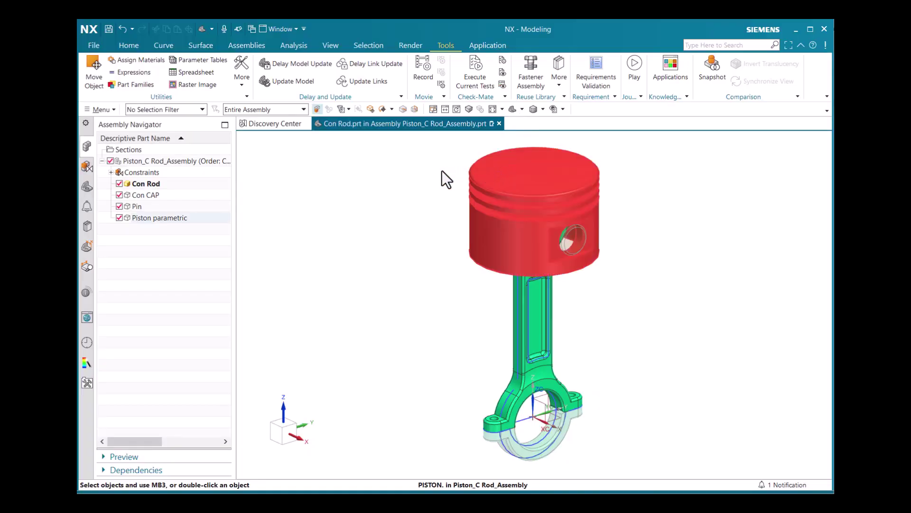
key(Escape)
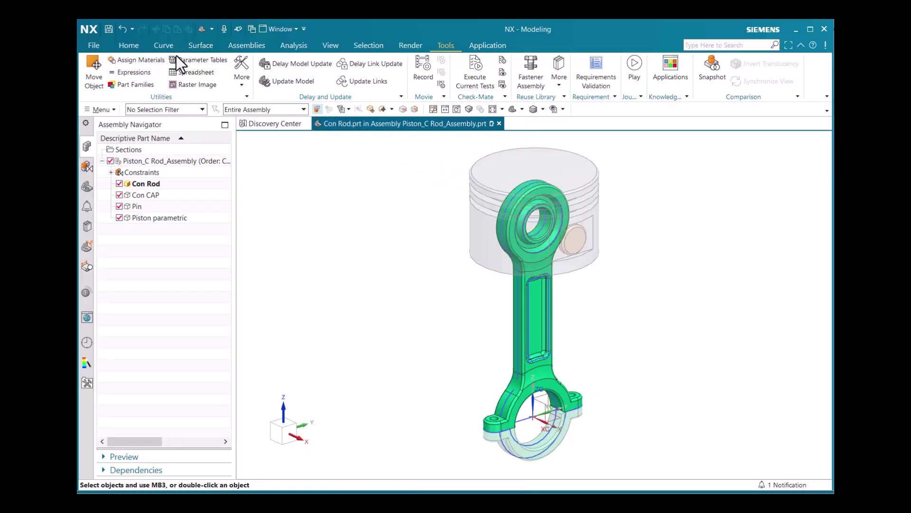
- Make Piston parametric the work part, set its piston_radius expression to 40 and apply it to the assembly
double_click(135, 218)
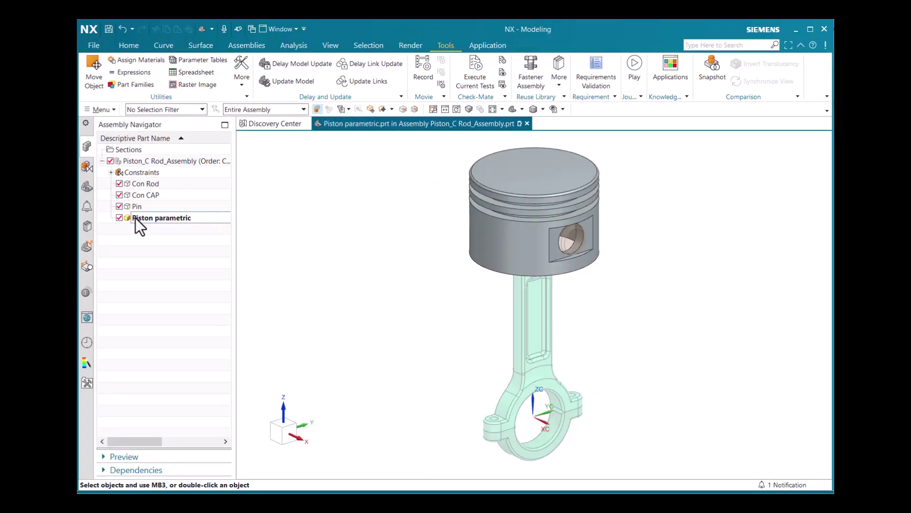
click(143, 72)
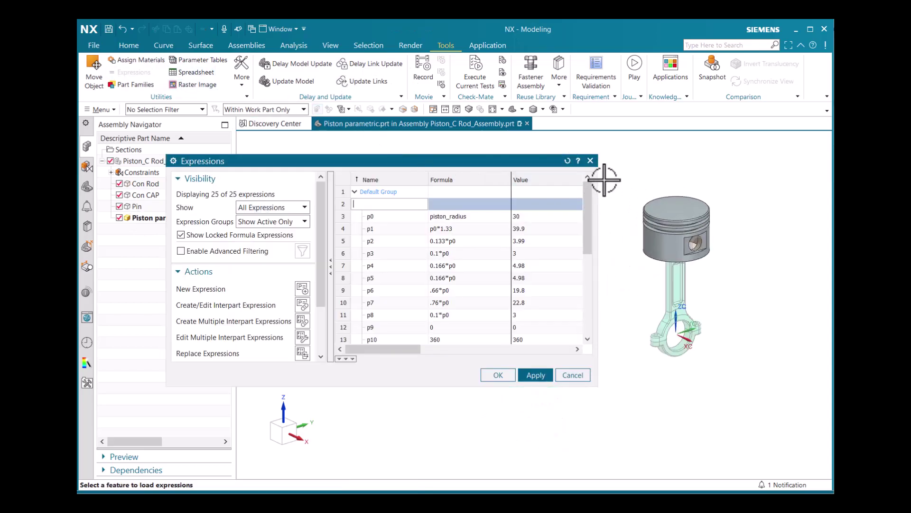
scroll(454, 322, down, 5)
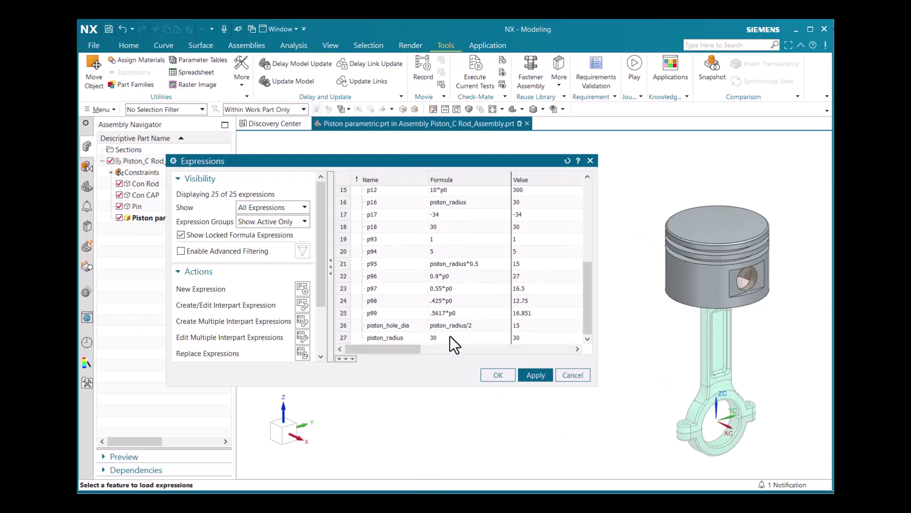
double_click(450, 336)
text(40)
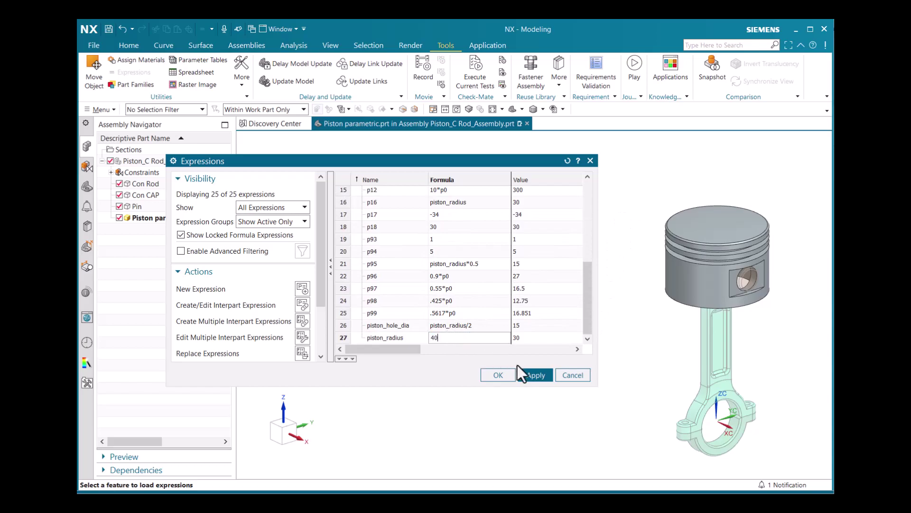
click(539, 375)
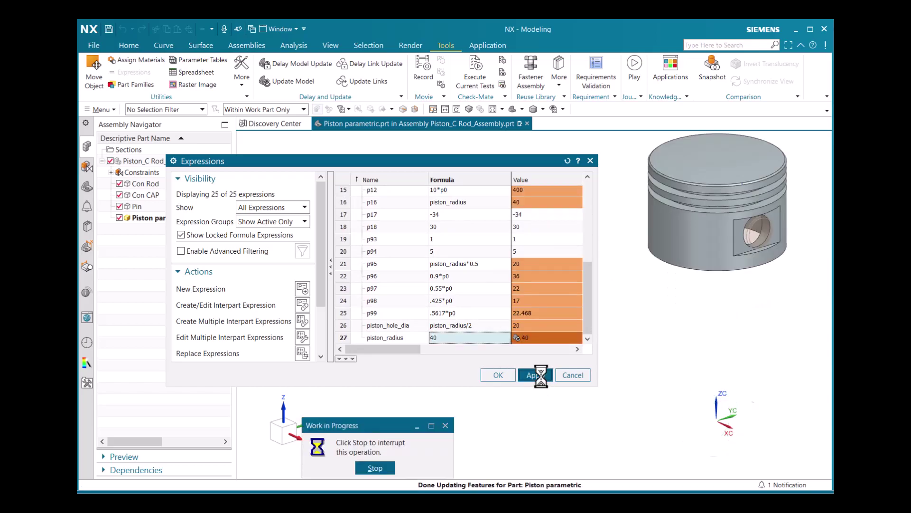
- Set the piston_radius expression back to 30, apply it and close the expressions list
double_click(448, 338)
text(30)
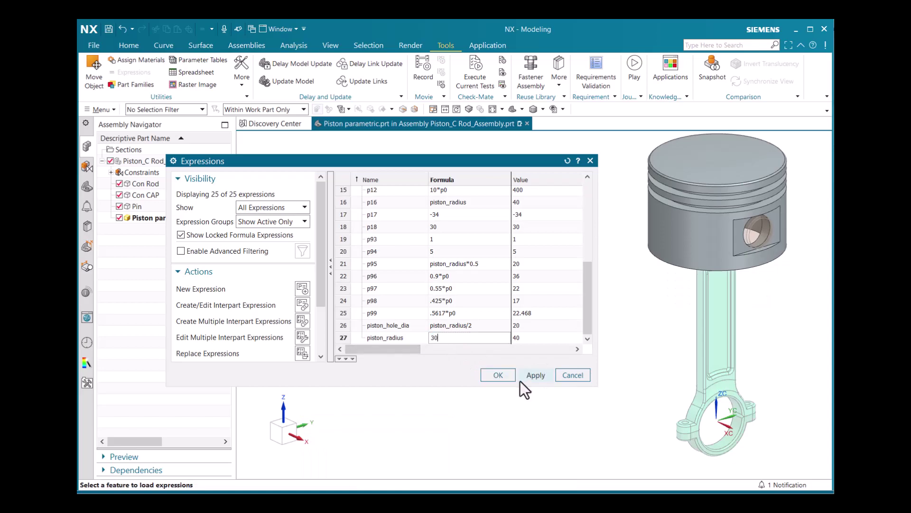
click(542, 373)
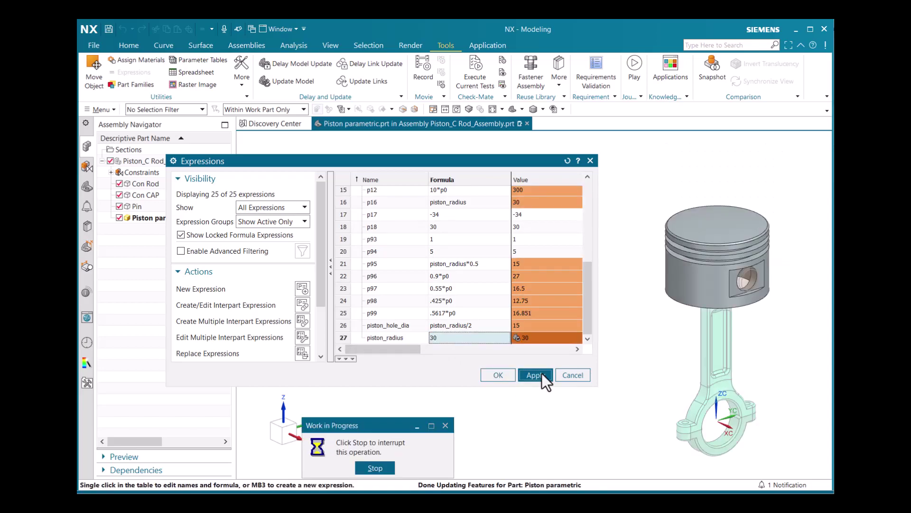
click(506, 376)
click(511, 113)
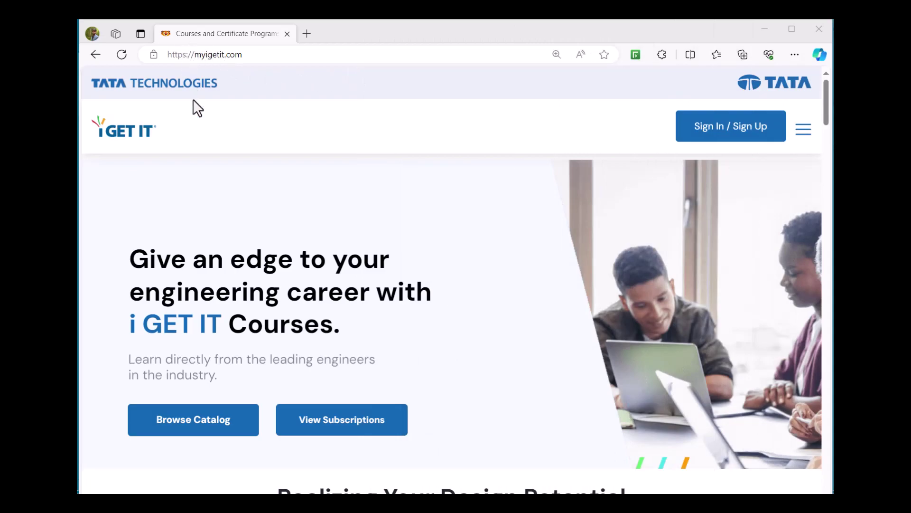
- Switch to the browser and open the course catalog on the i GET IT website myigetit.com
click(221, 56)
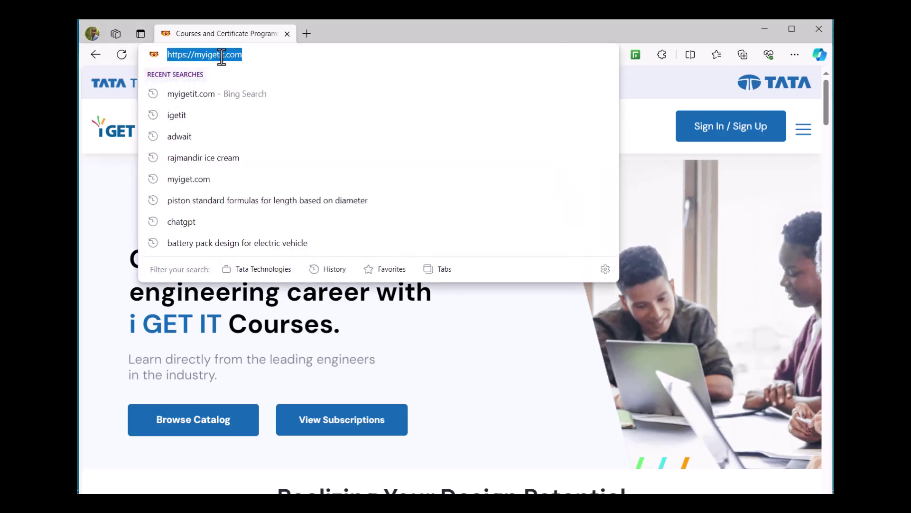
click(639, 141)
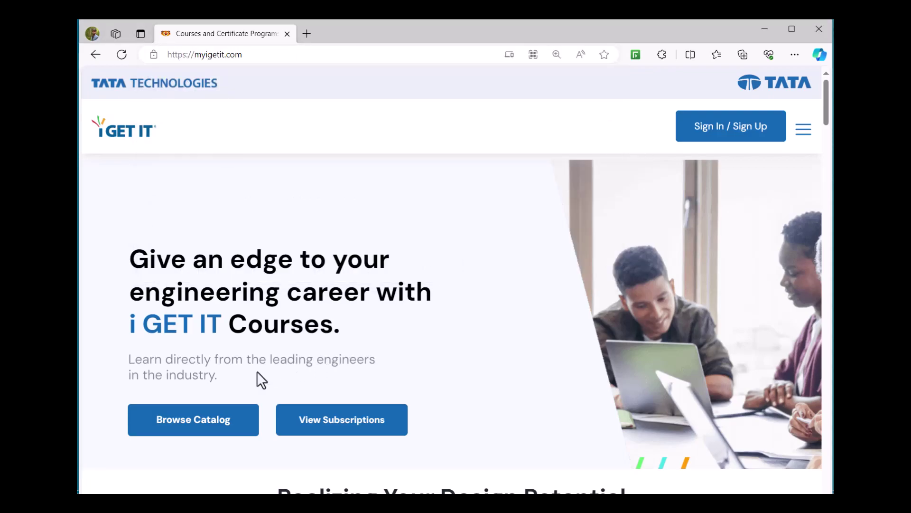
click(230, 416)
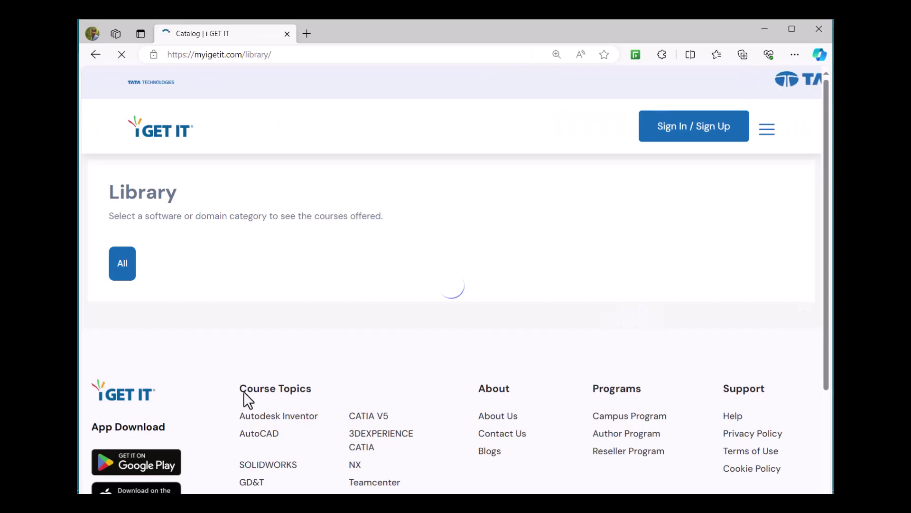
- Look through the library courses offered under the Autodesk, Dassault Systemes, Siemens Digital and PTC categories
click(194, 273)
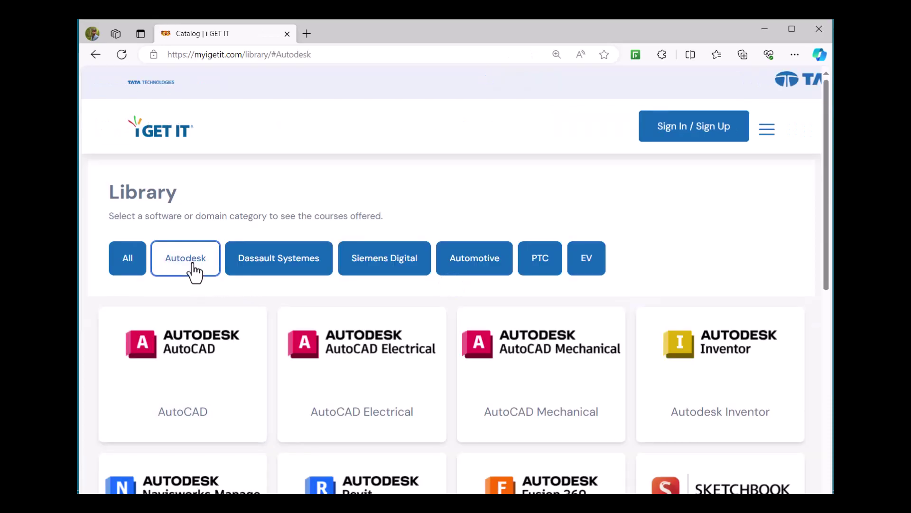
click(296, 270)
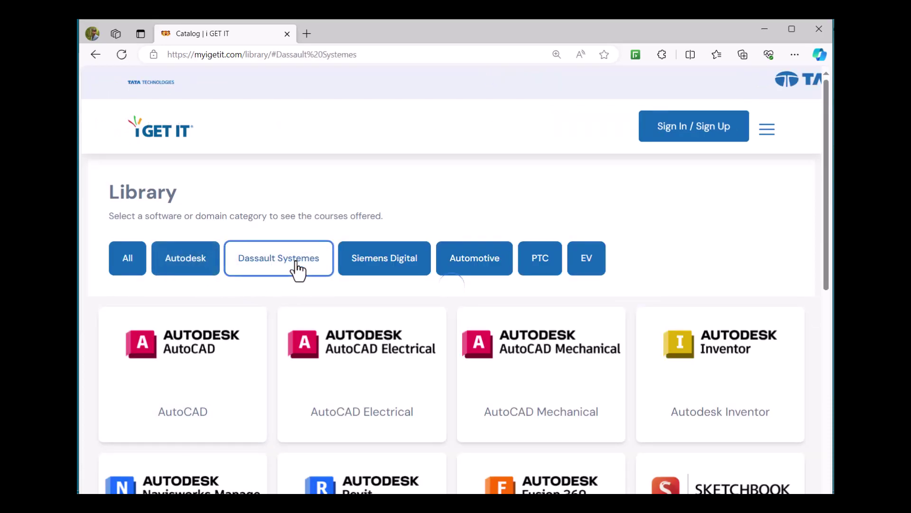
click(405, 269)
click(538, 262)
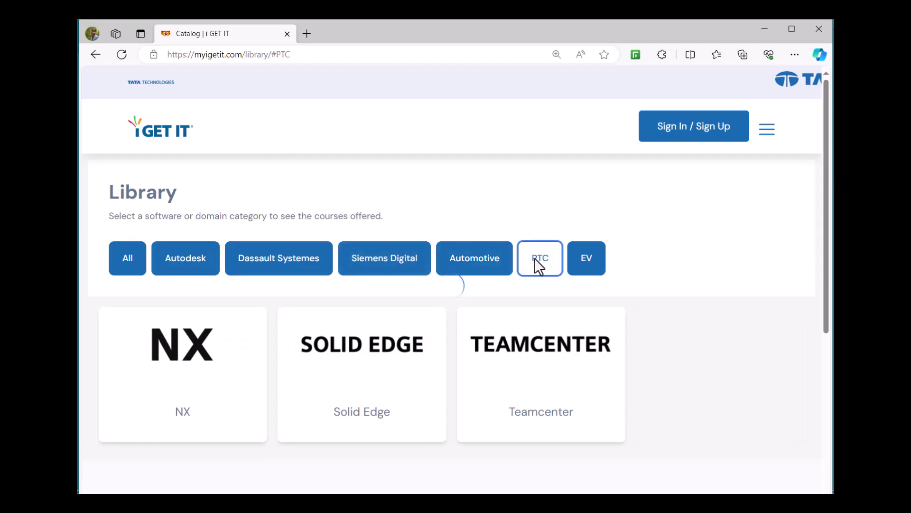
- Browse the courses in the library's Automotive category, followed by those in the EV category
click(498, 261)
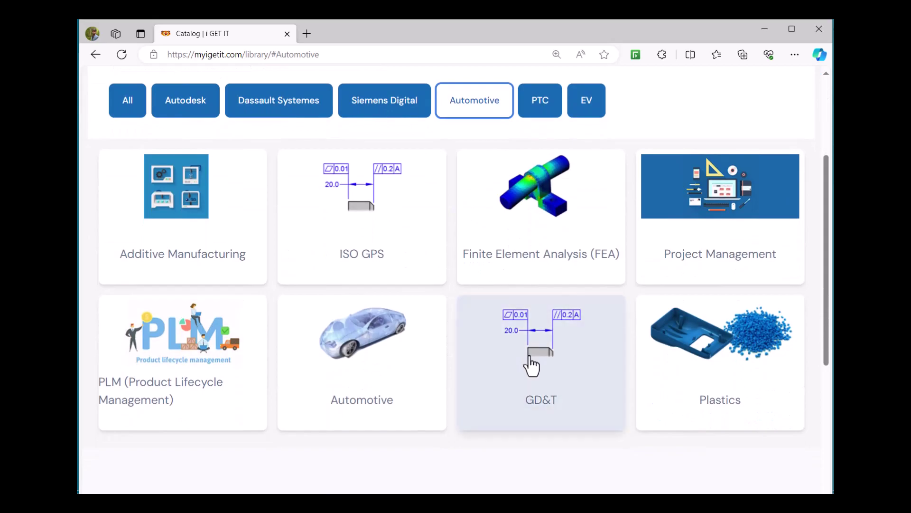
scroll(506, 375, up, 3)
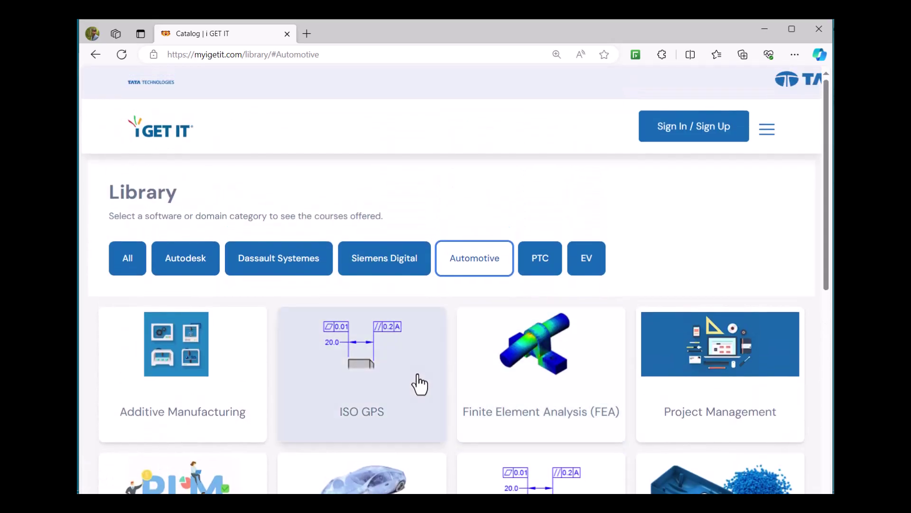
scroll(417, 384, down, 2)
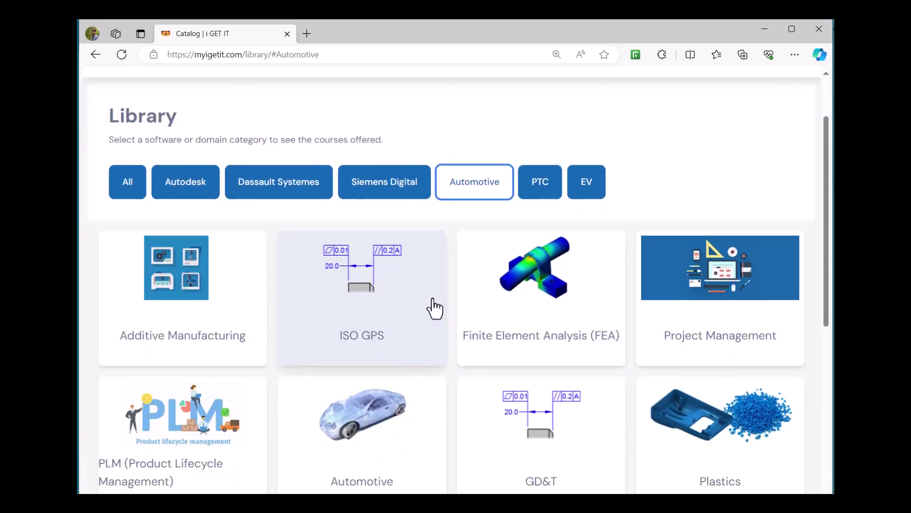
click(587, 190)
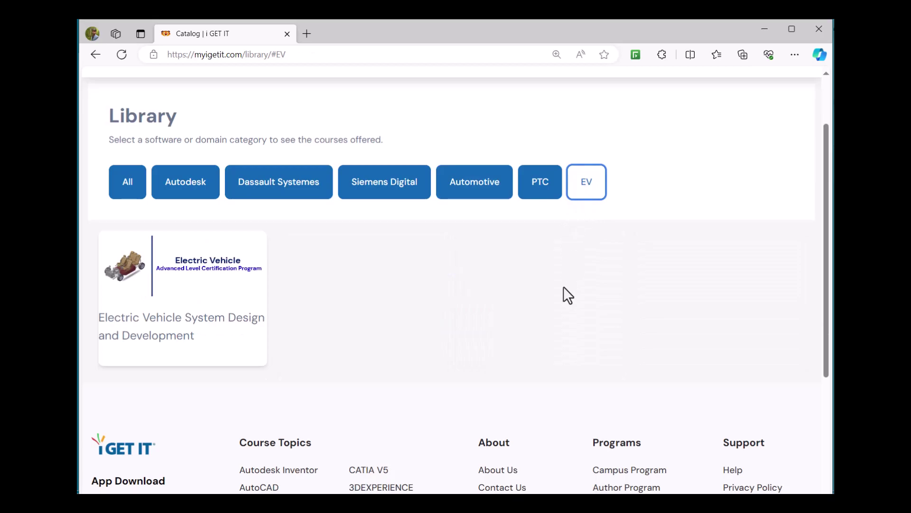
scroll(552, 275, up, 2)
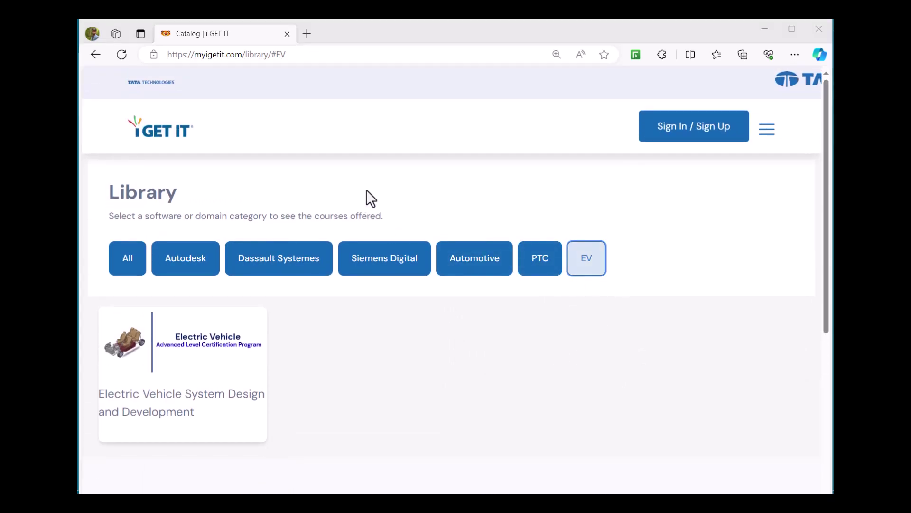
- Open the site's subscription plans and view the Individual Subscription offers for specific software
click(767, 130)
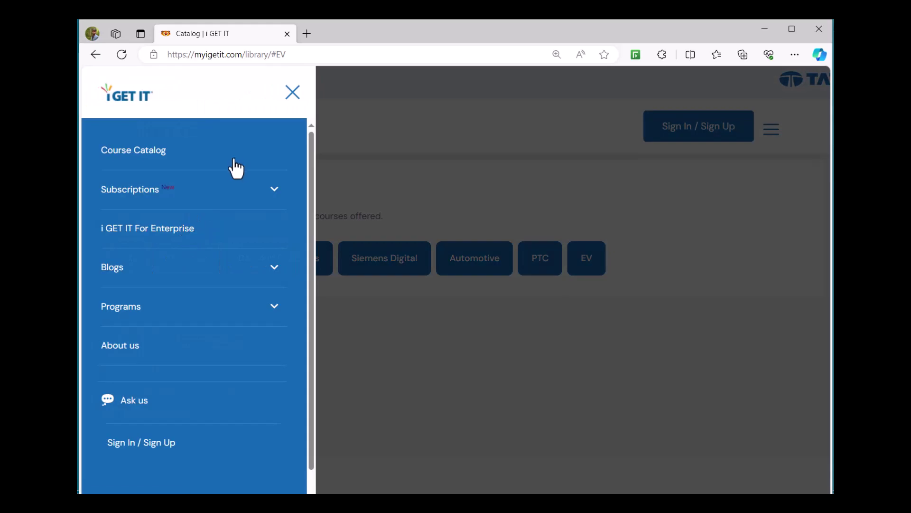
click(216, 202)
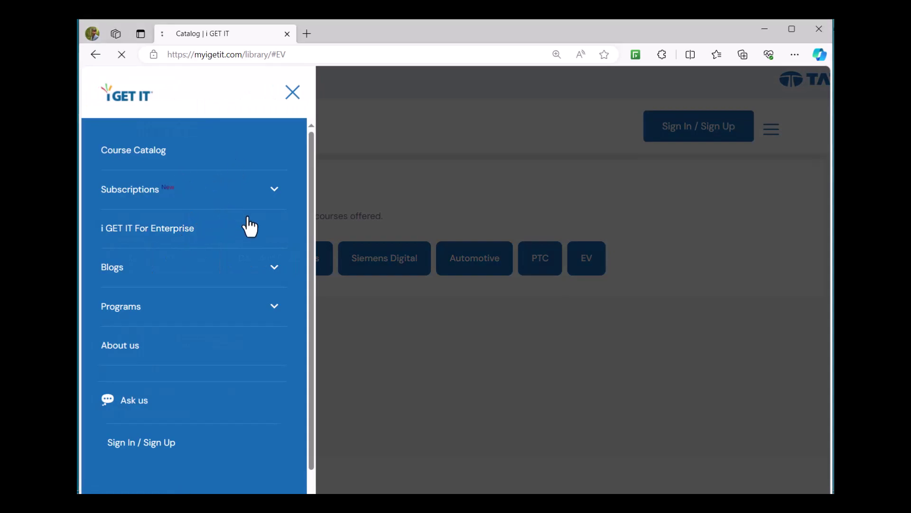
scroll(675, 370, down, 2)
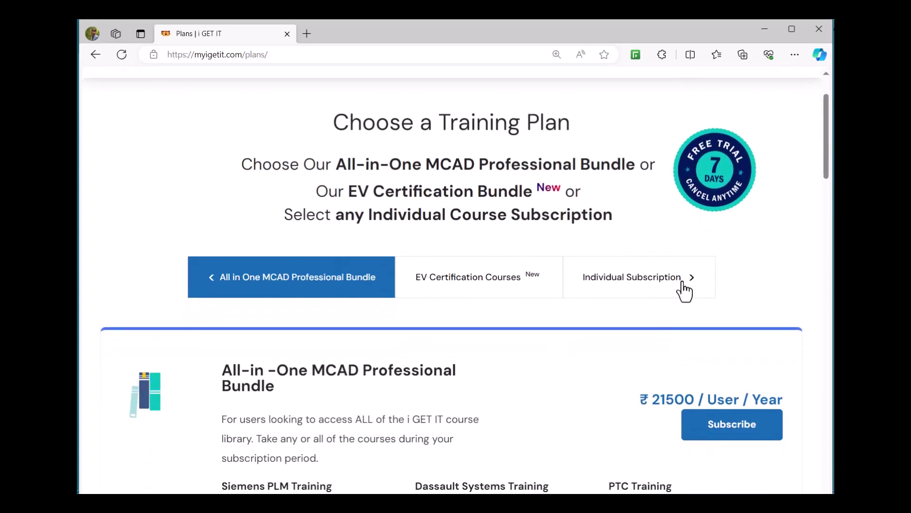
click(683, 284)
scroll(659, 340, down, 2)
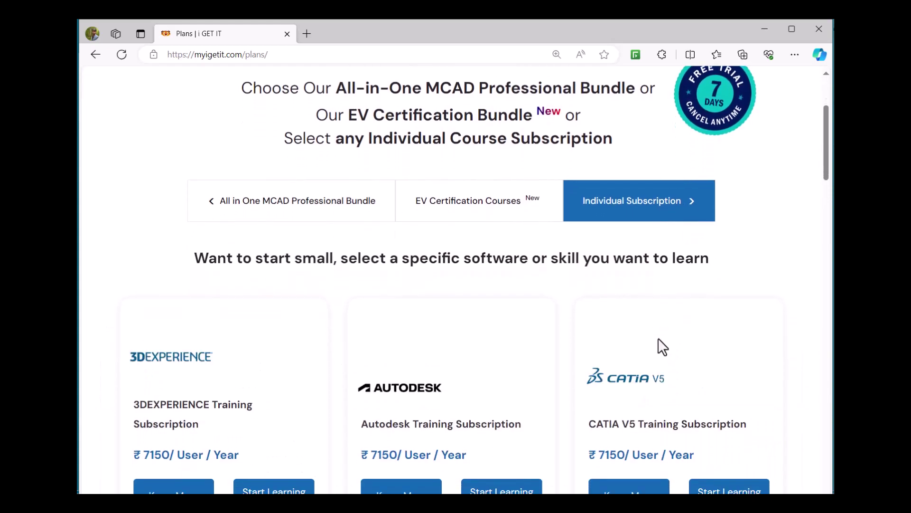